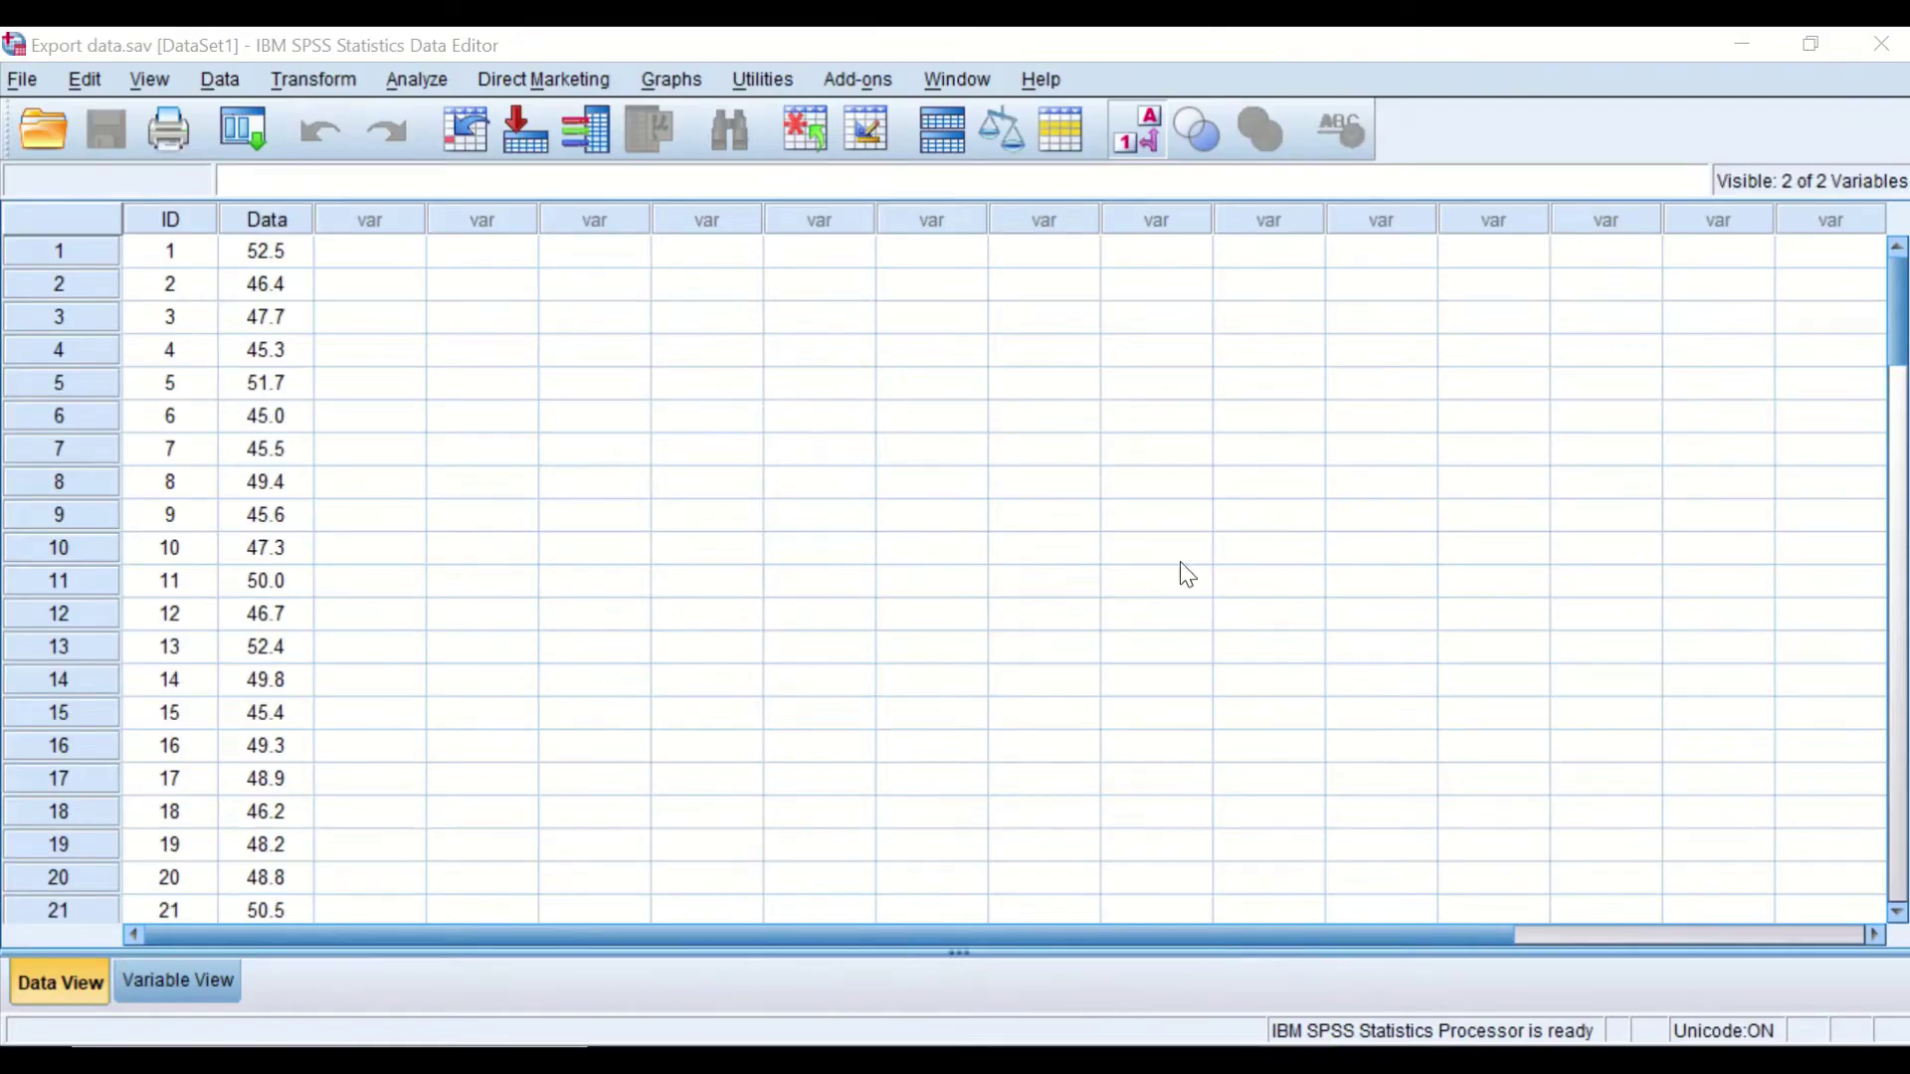
- Open the Analyze menu in the Data Editor to reach Descriptive Statistics > Explore
click(1024, 450)
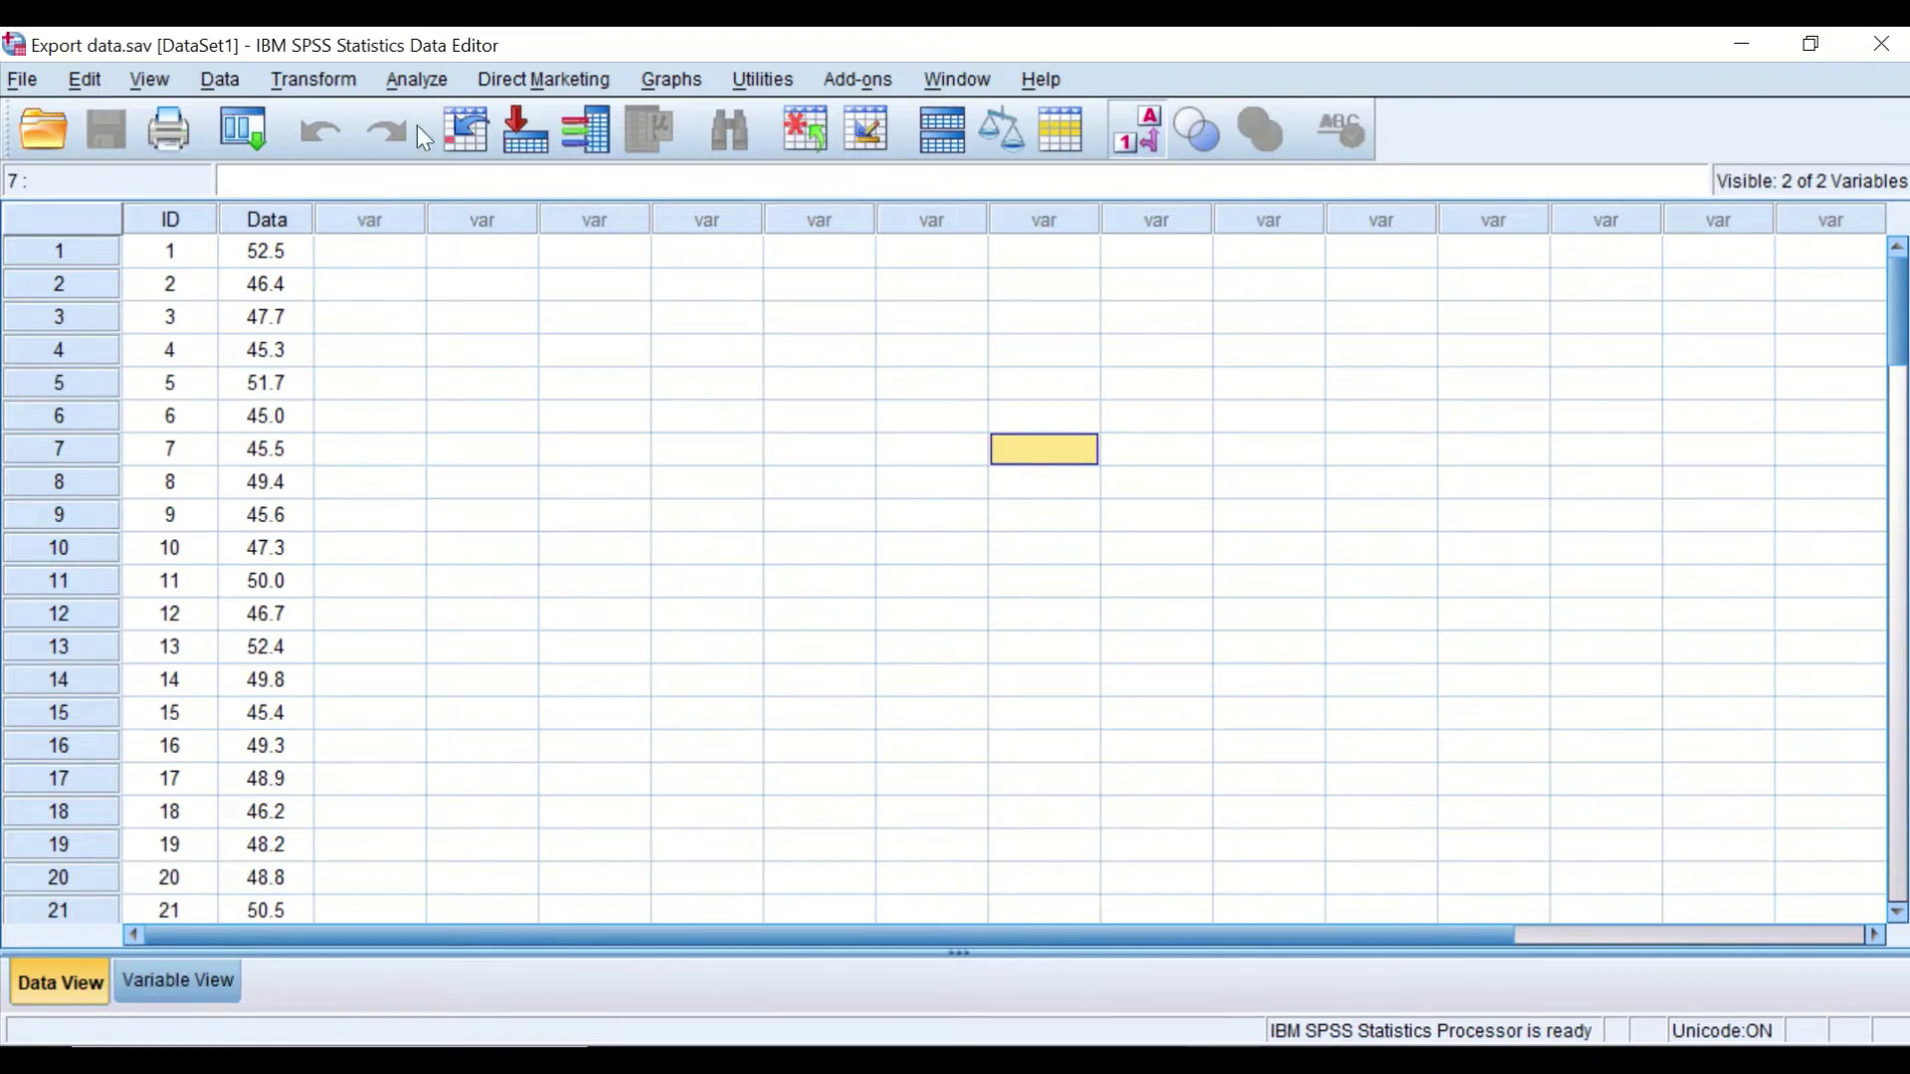
click(420, 79)
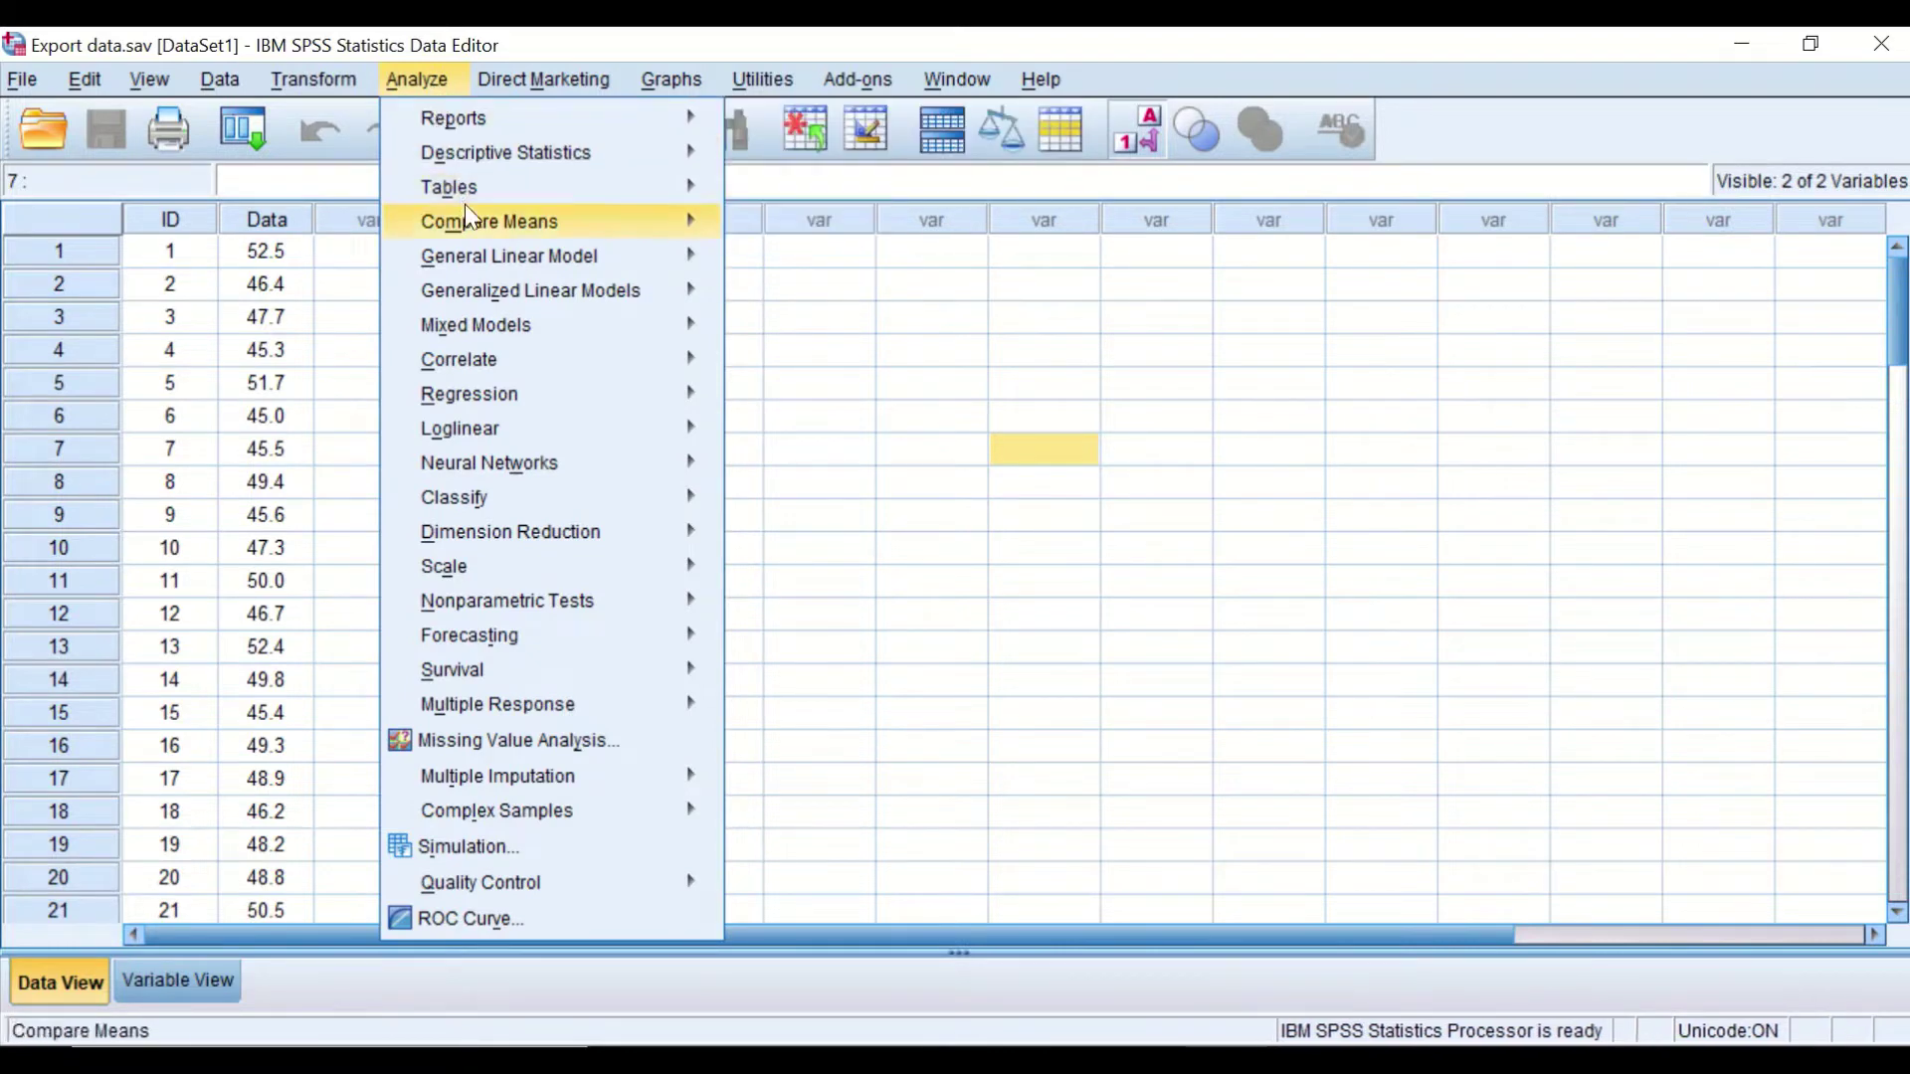
mouse_move(505, 152)
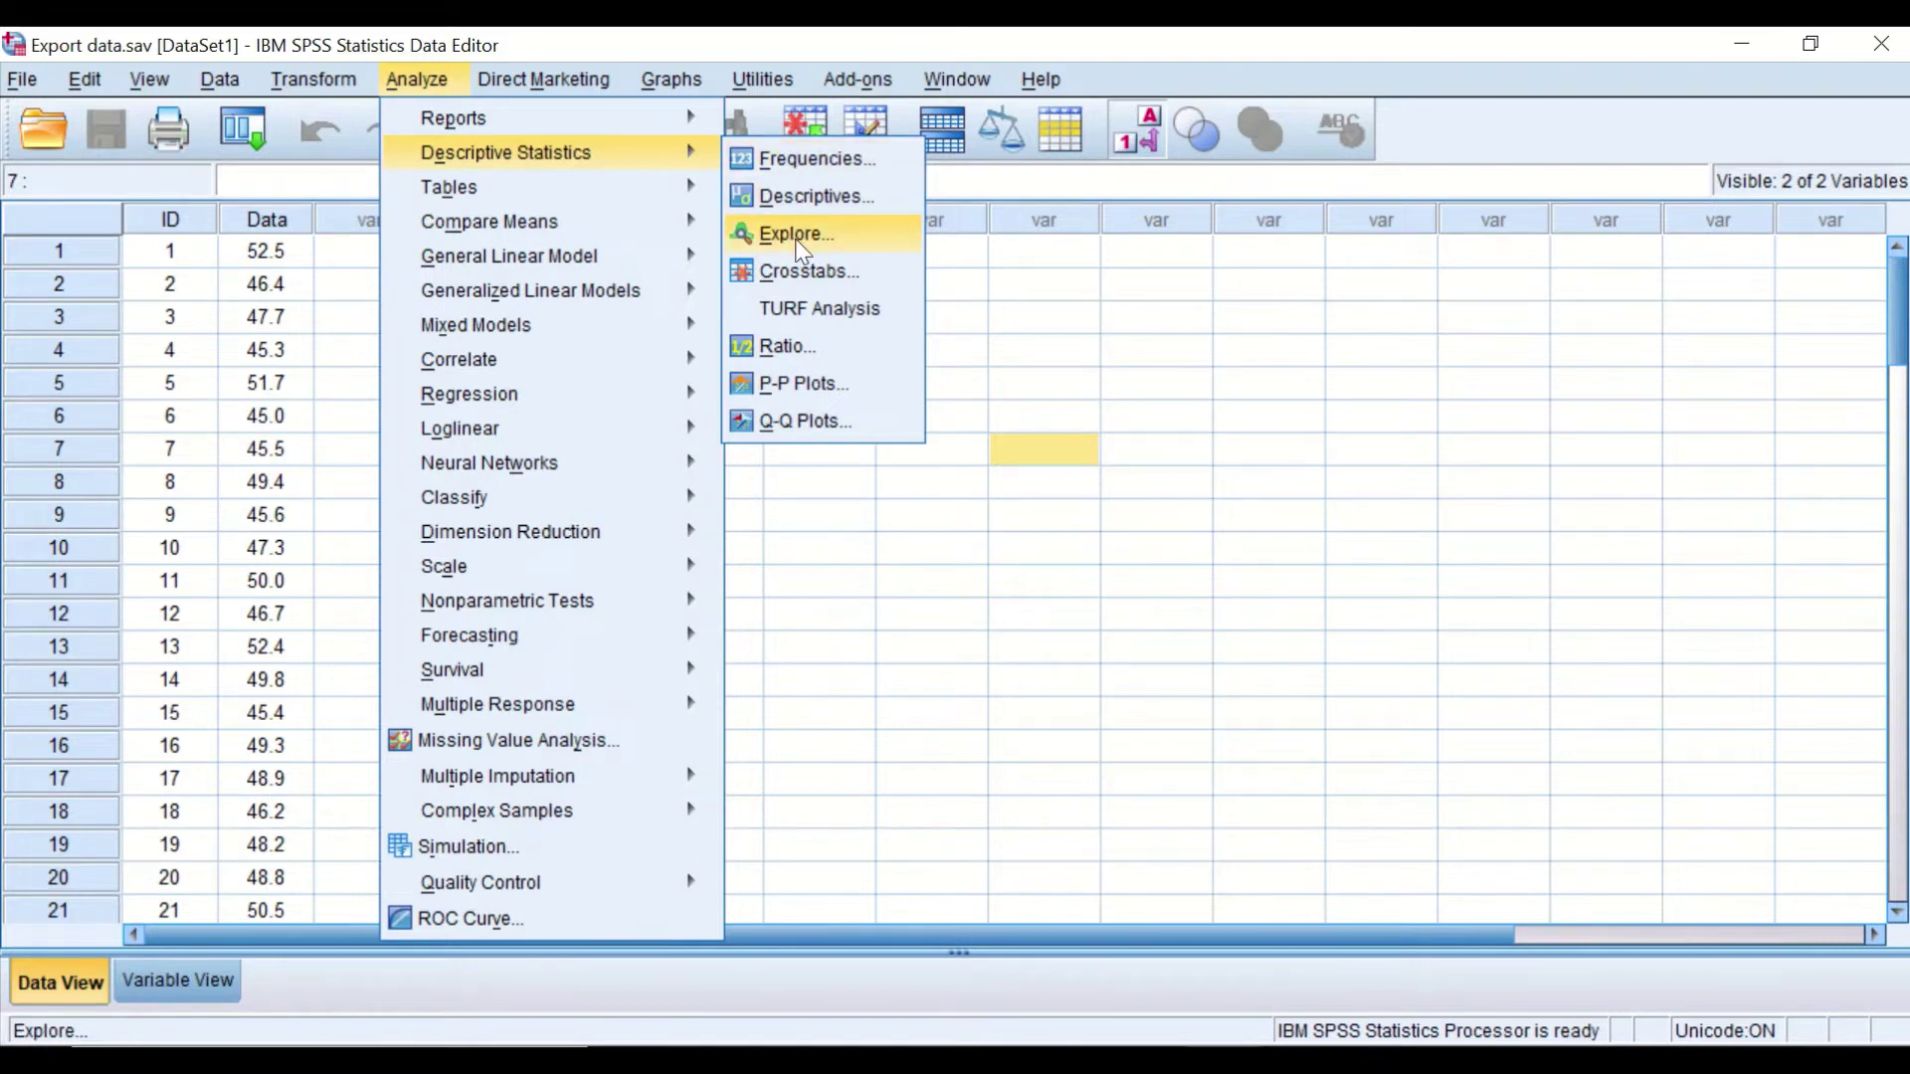
- Explore Data as the dependent variable with histogram and normality plots with tests, stem-and-leaf off
click(802, 239)
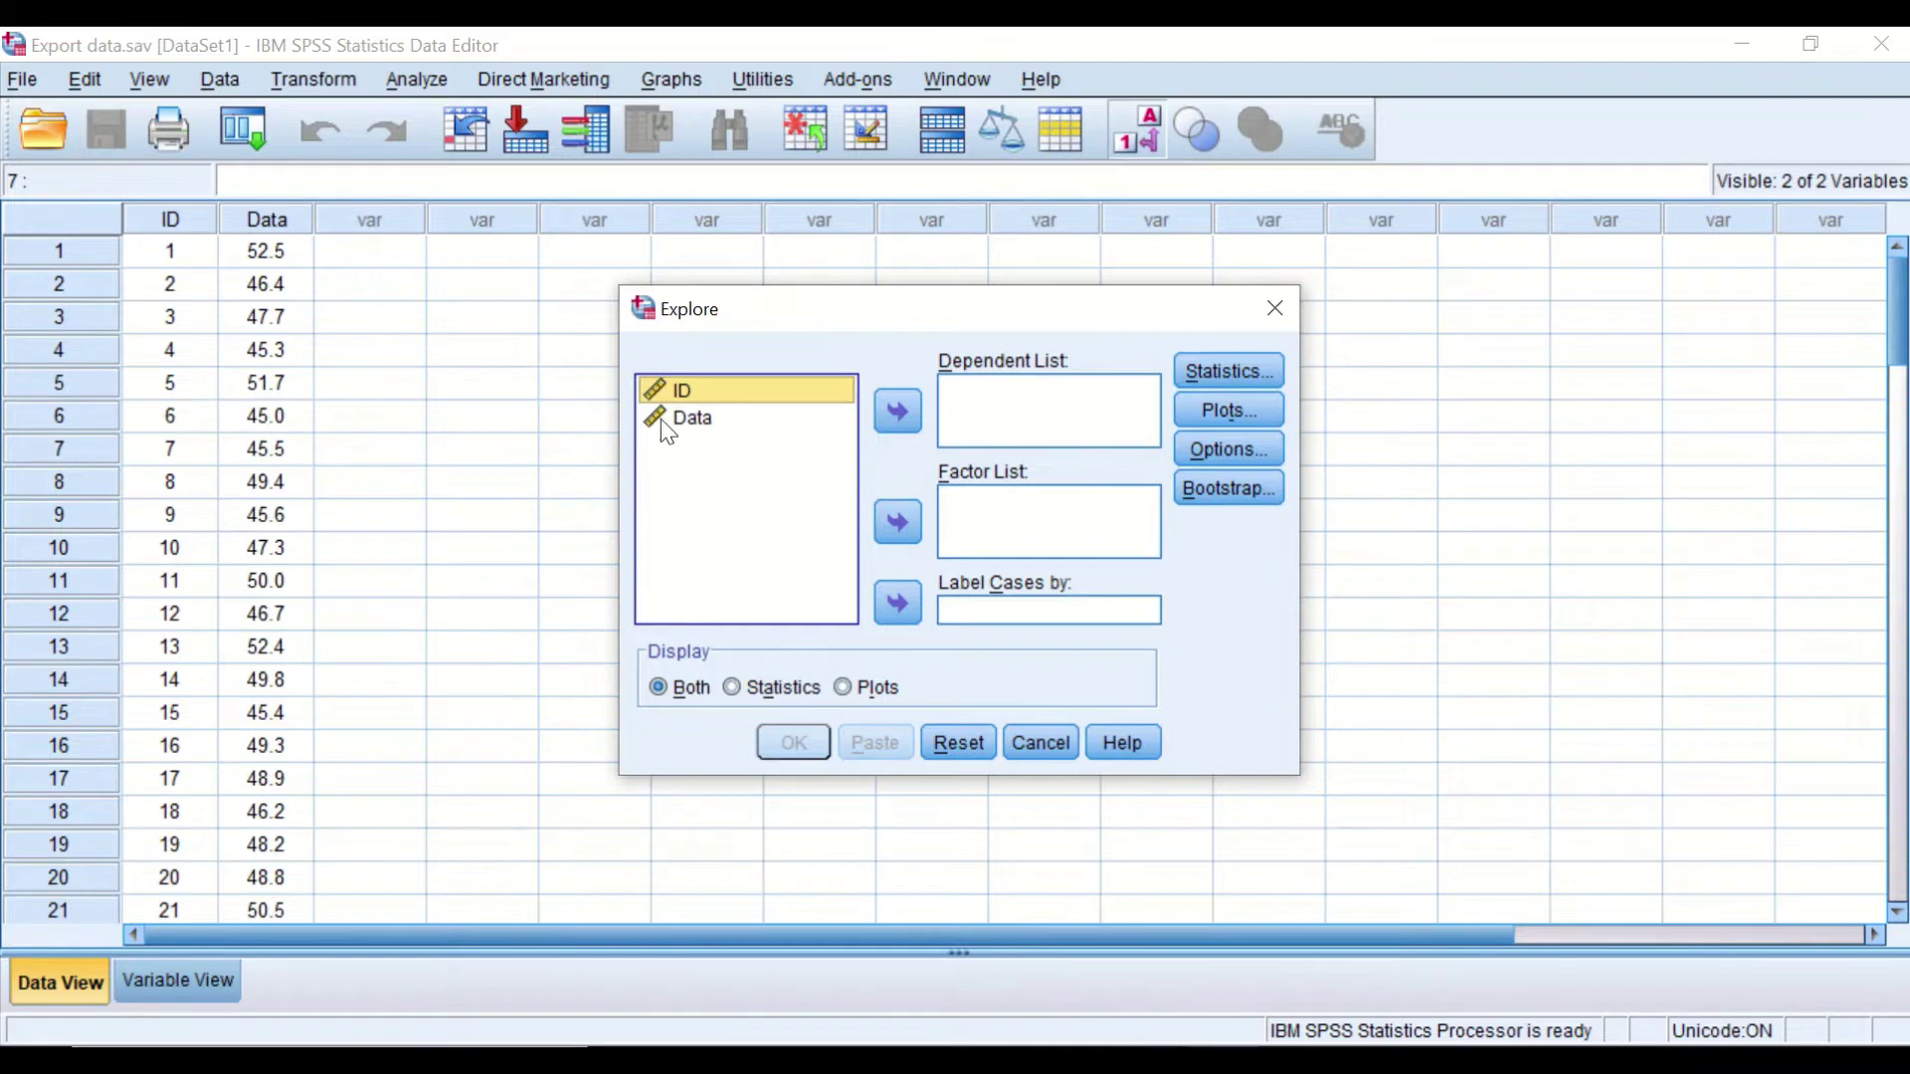
drag(664, 422, 1029, 415)
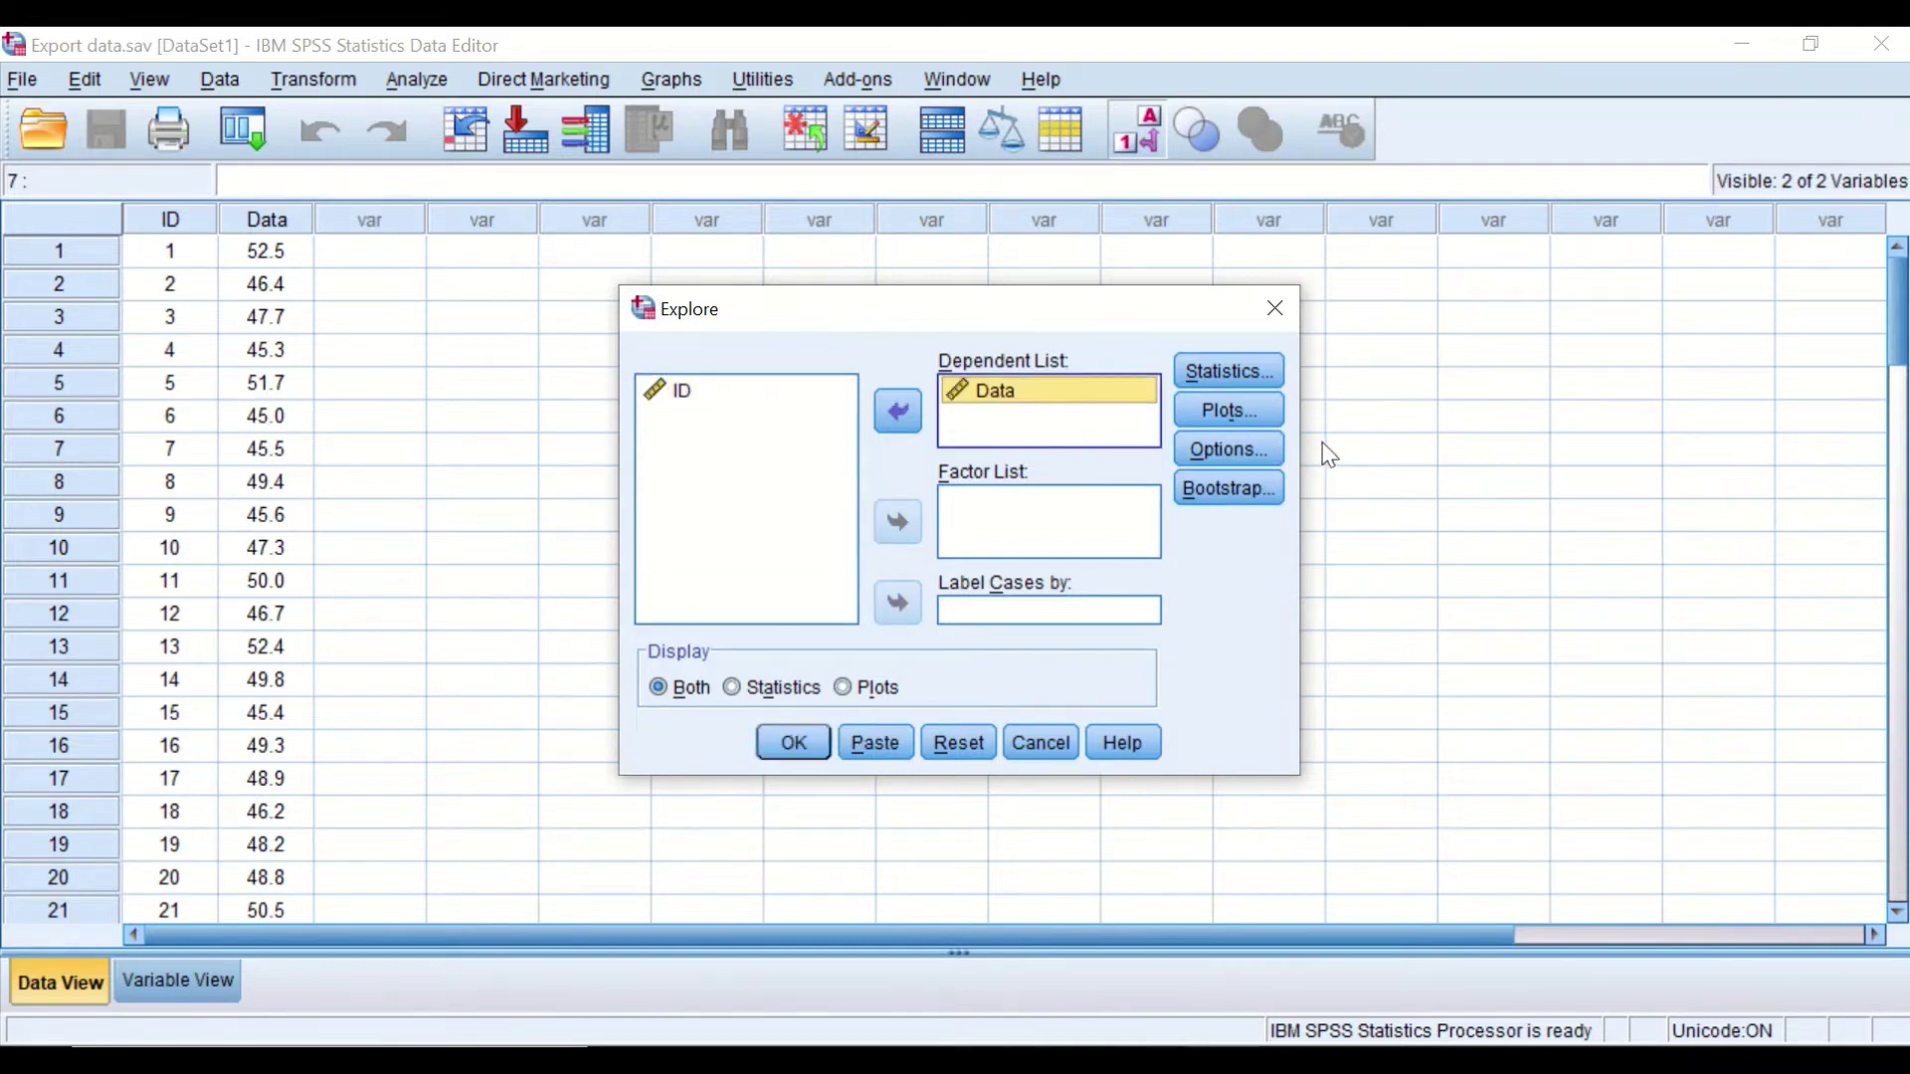
click(1227, 410)
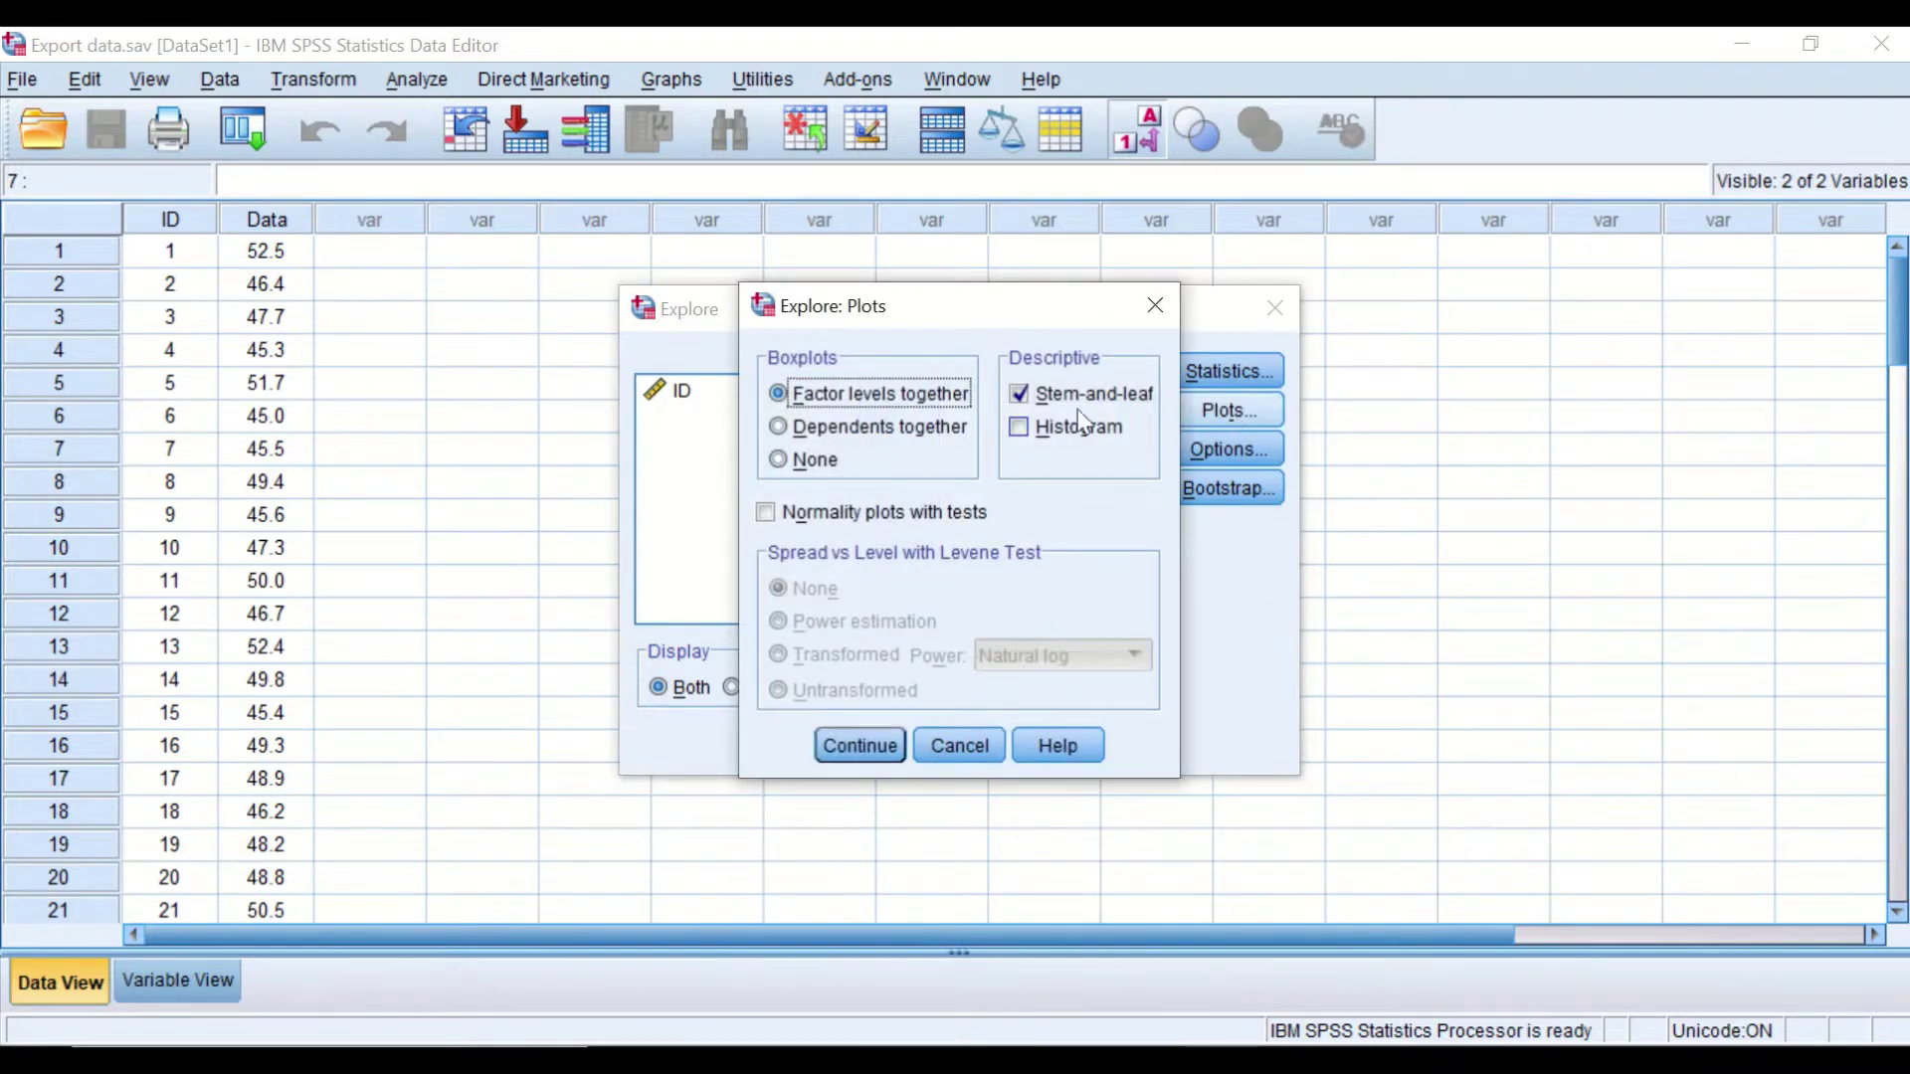
click(1050, 397)
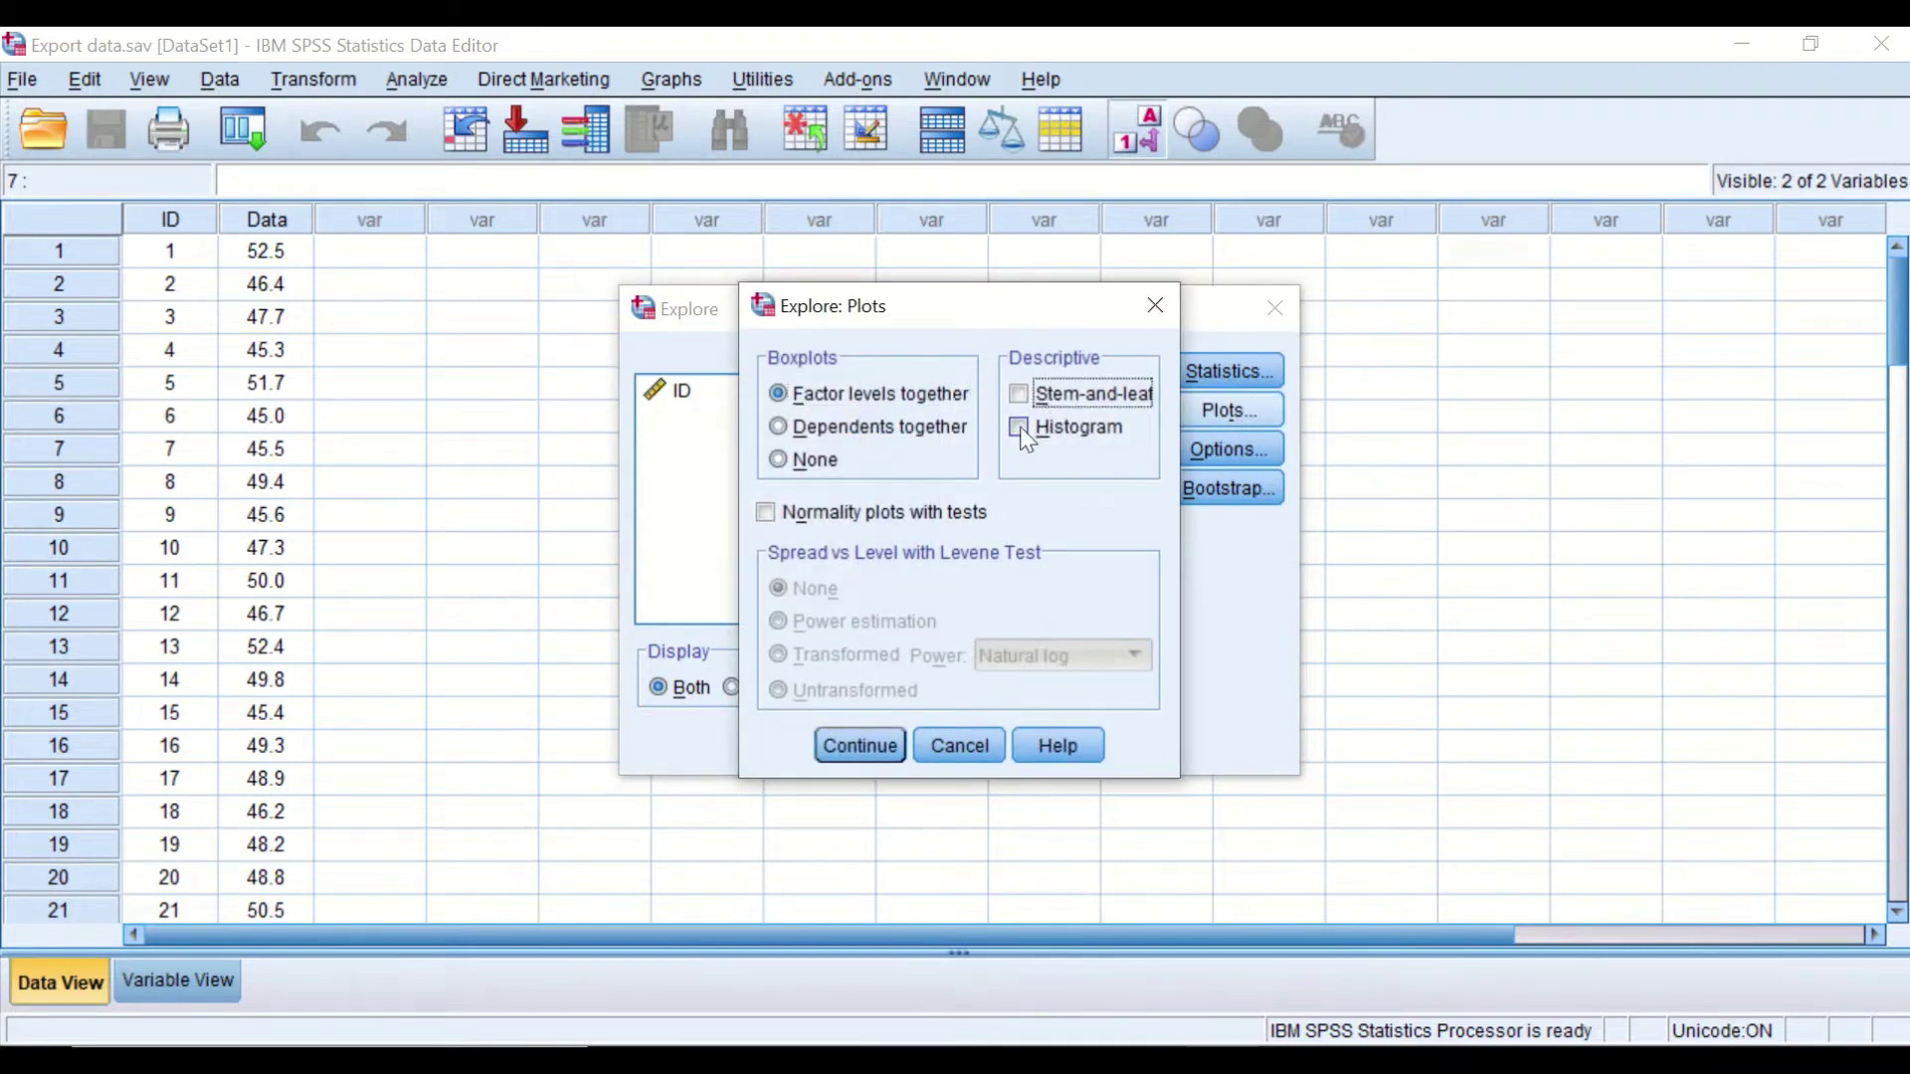
click(1024, 430)
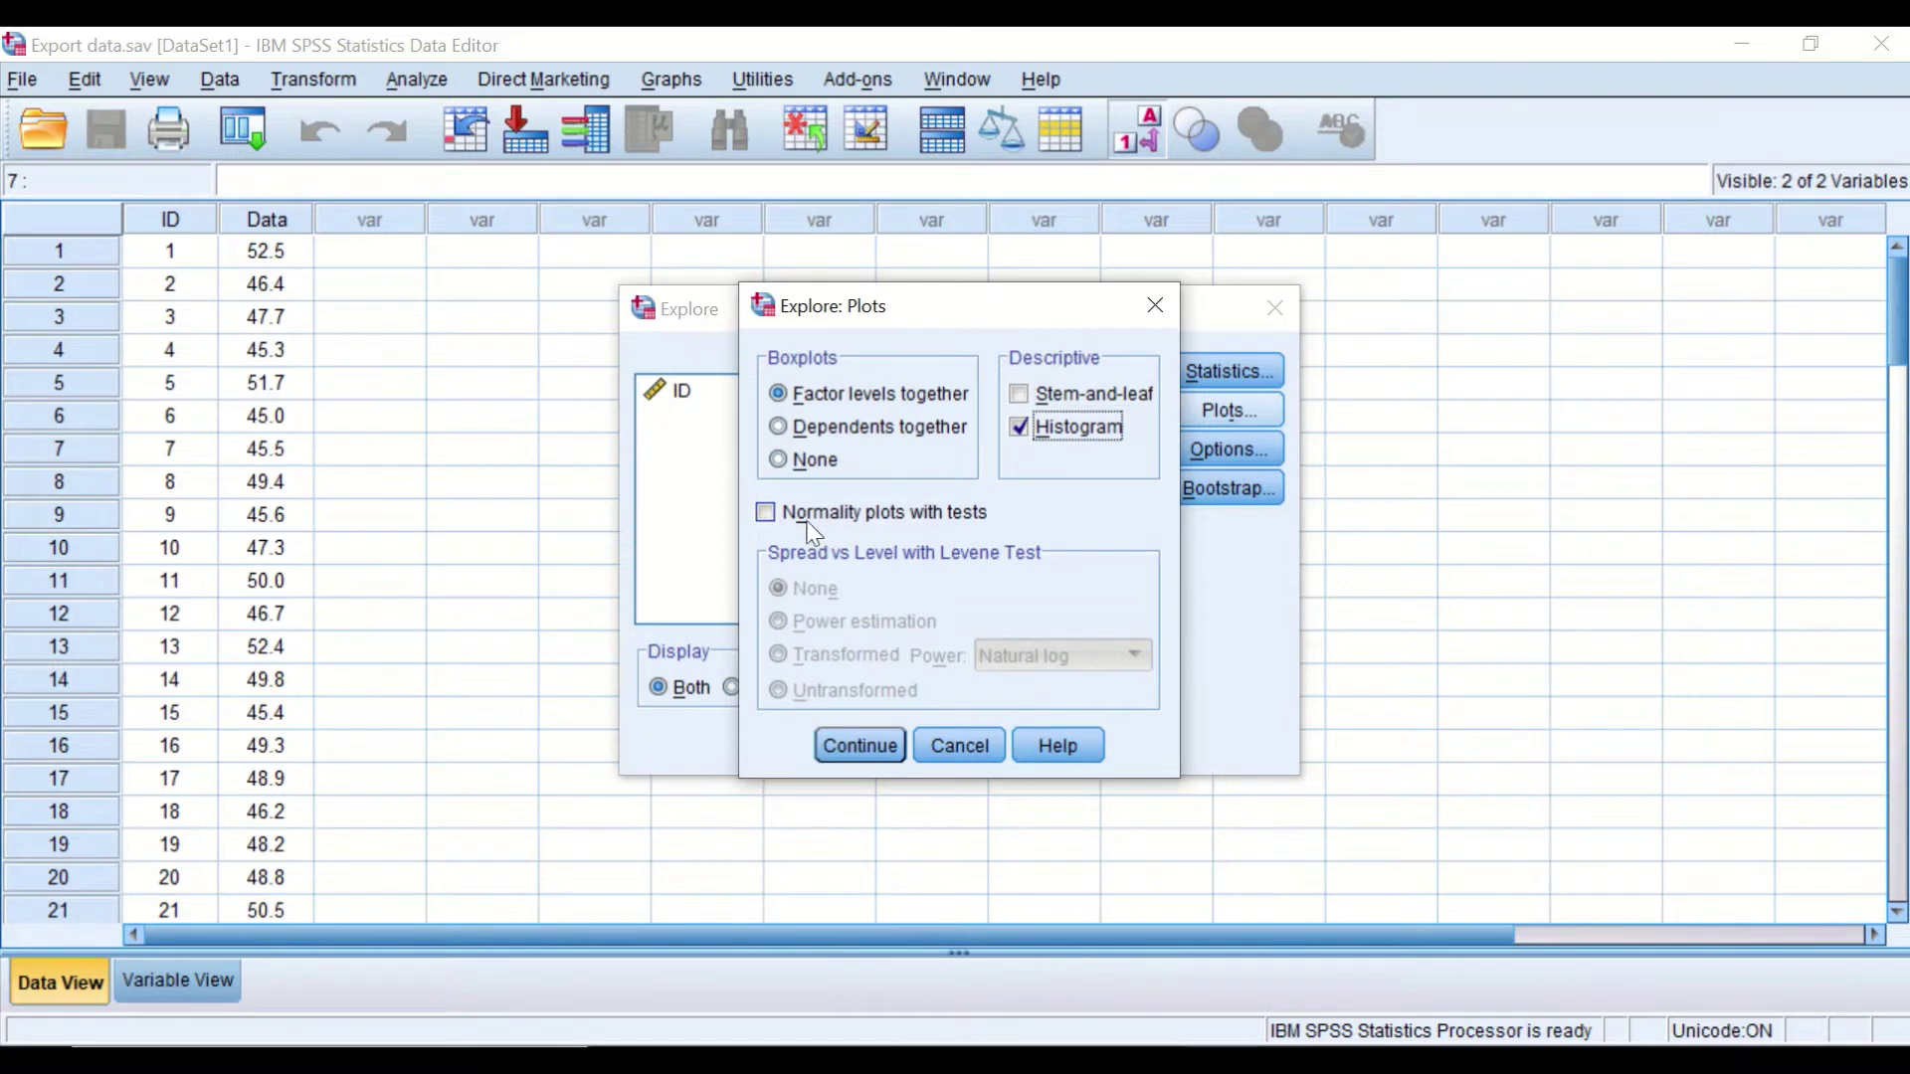
click(768, 511)
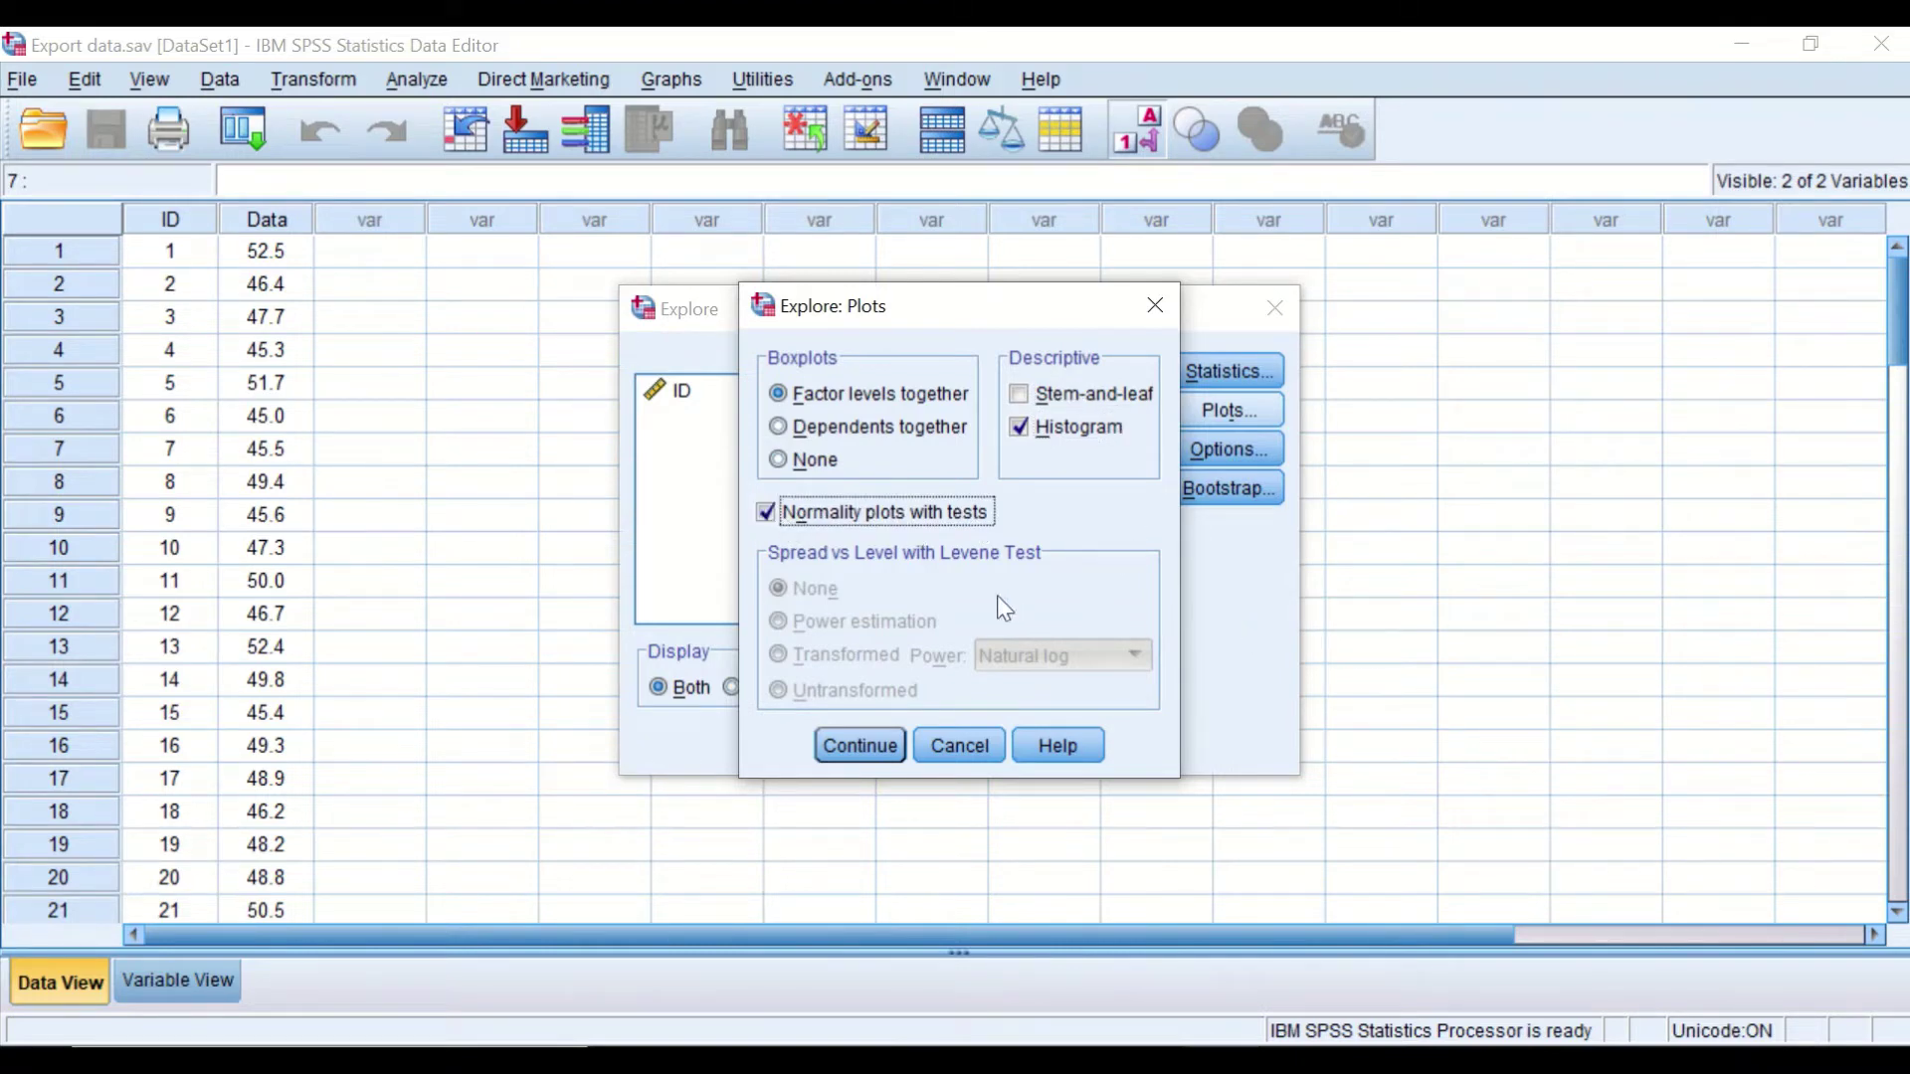
click(857, 745)
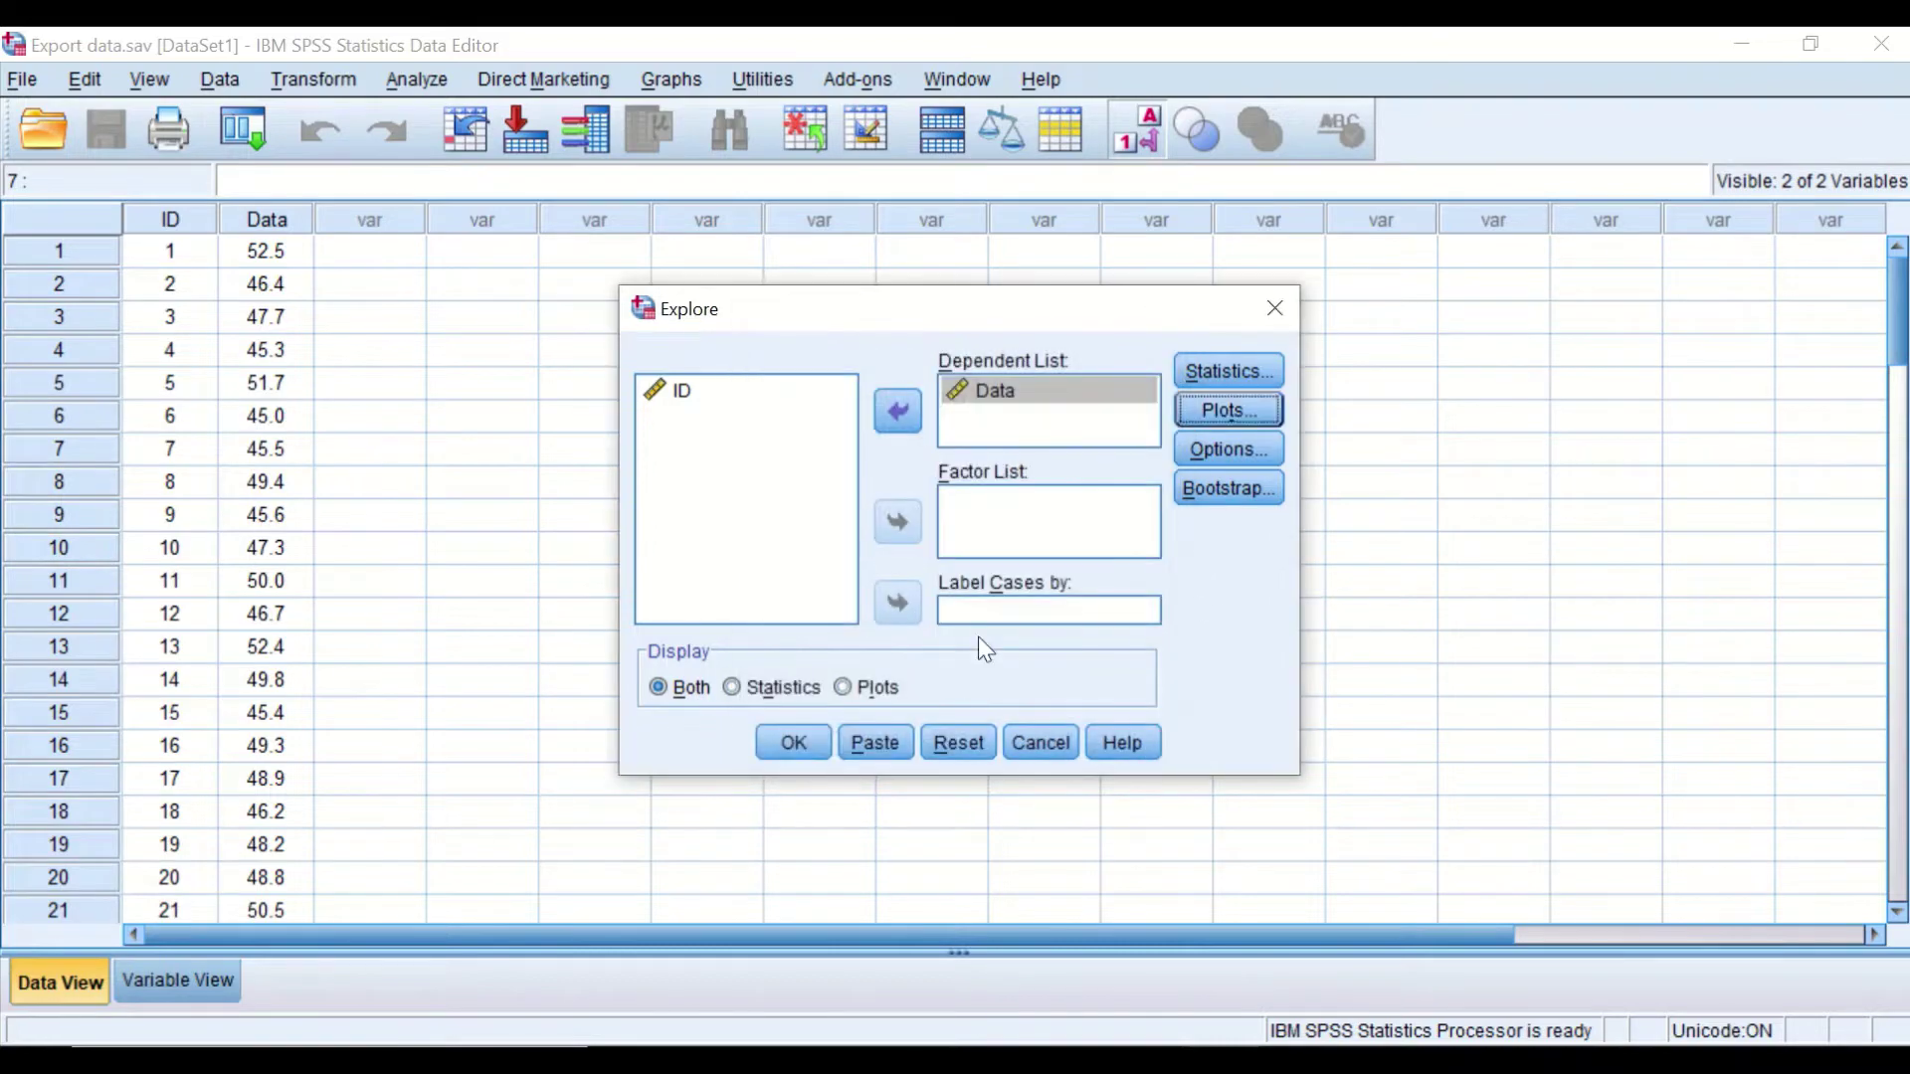
click(781, 742)
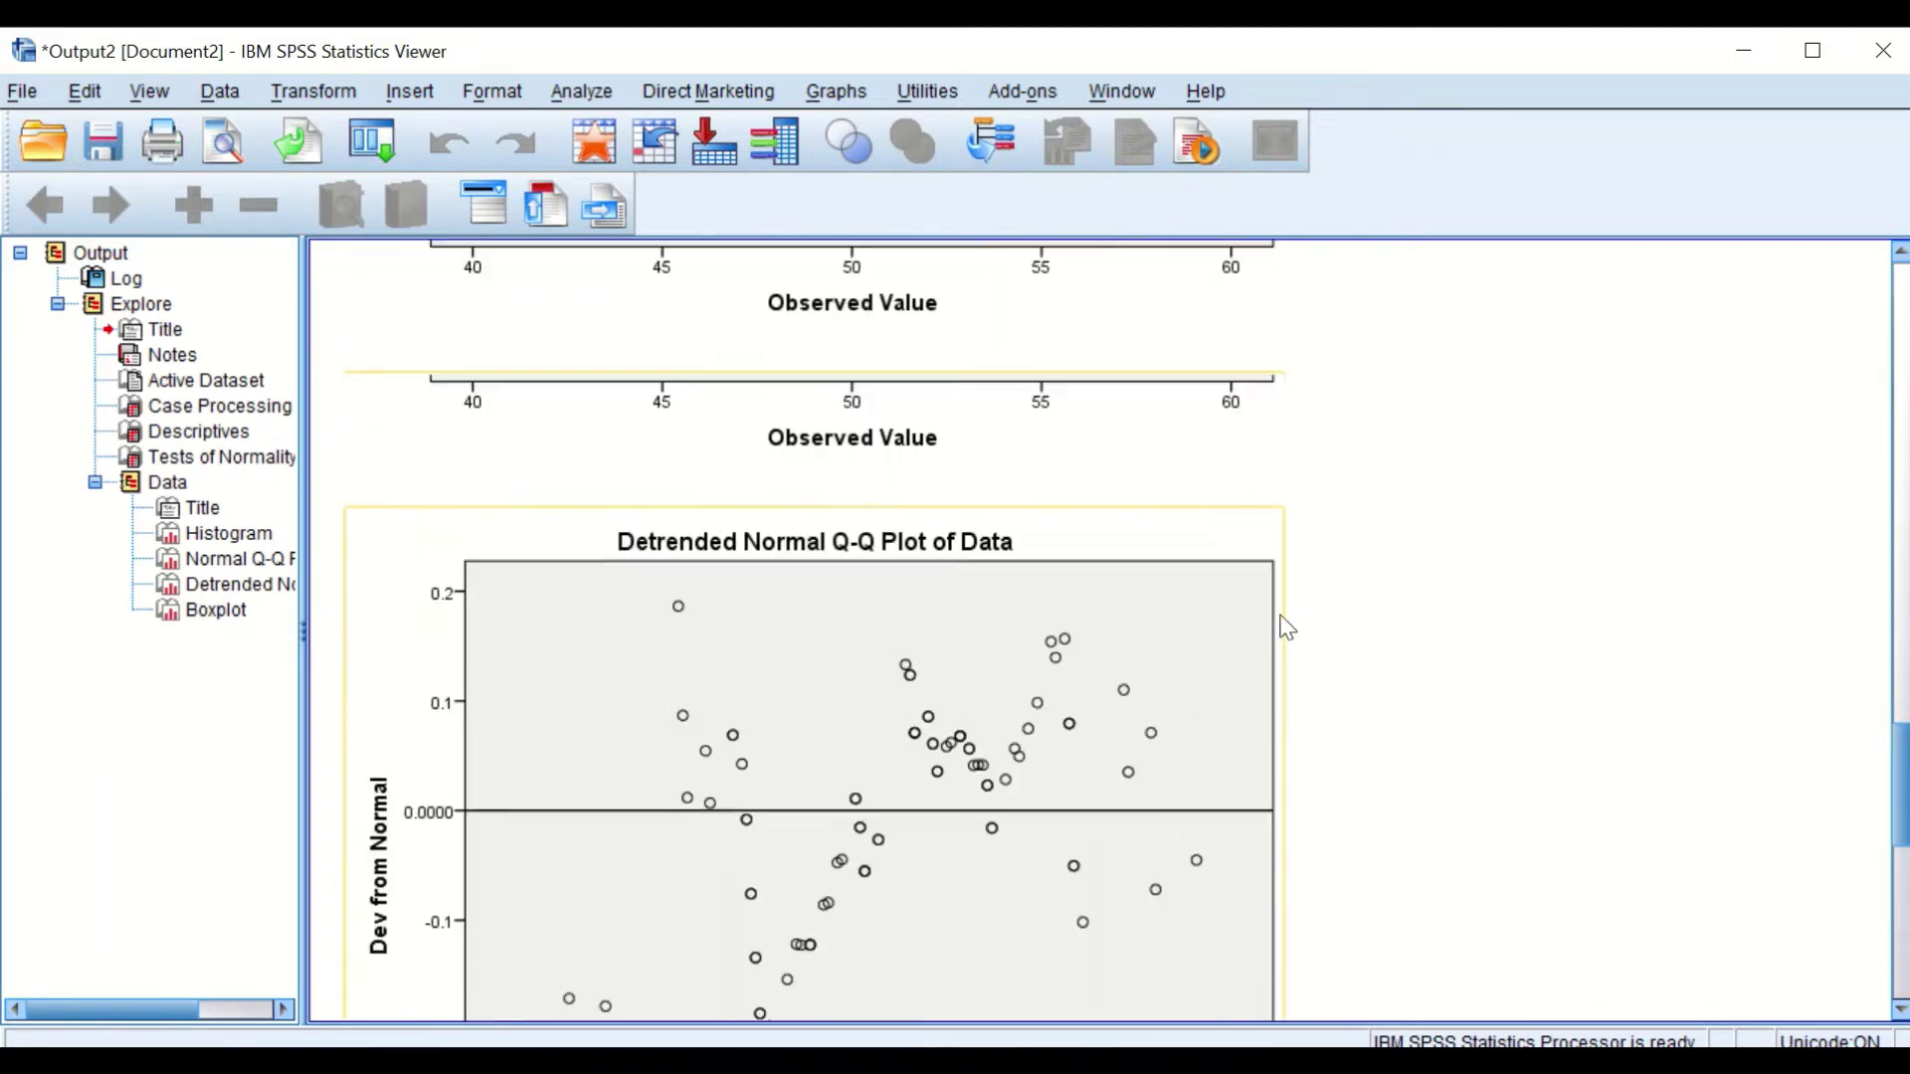
scroll(1286, 627, down, 5)
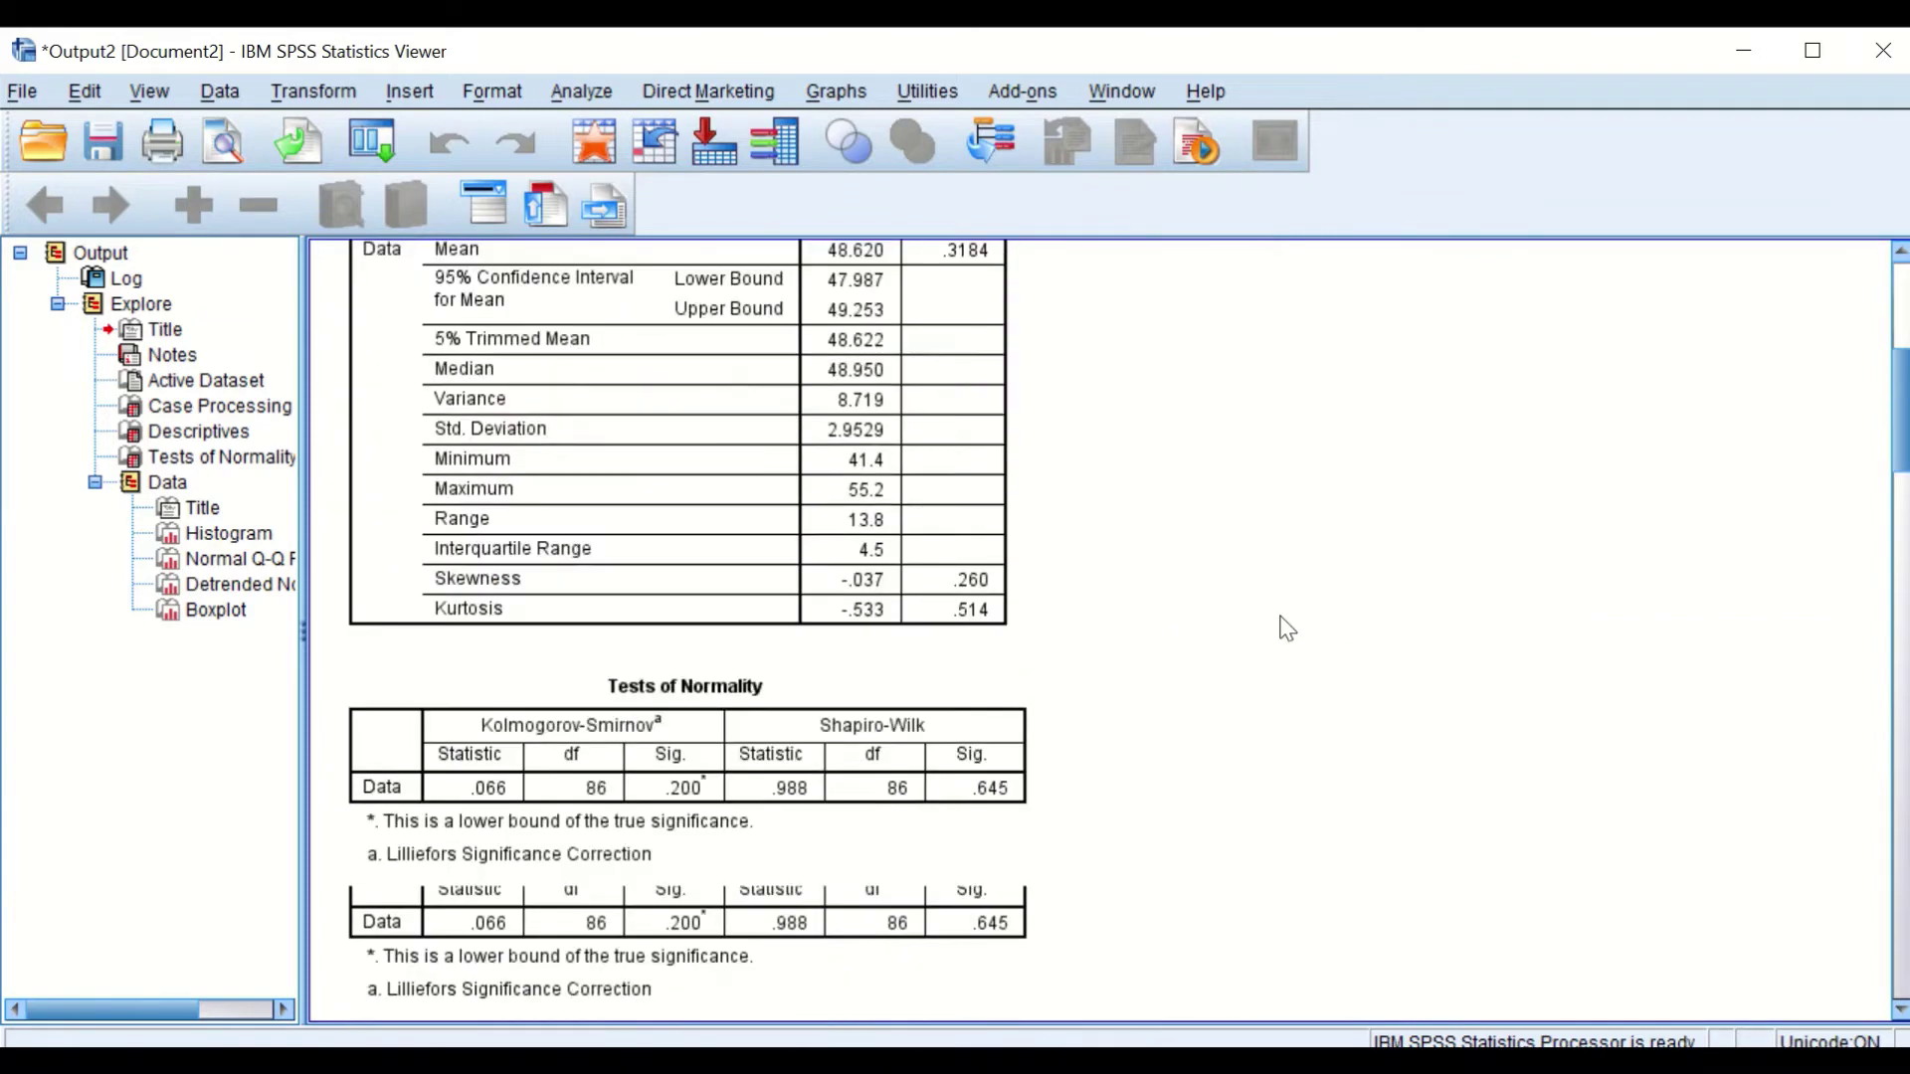
scroll(1286, 630, down, 5)
scroll(1286, 632, down, 5)
scroll(1286, 636, down, 5)
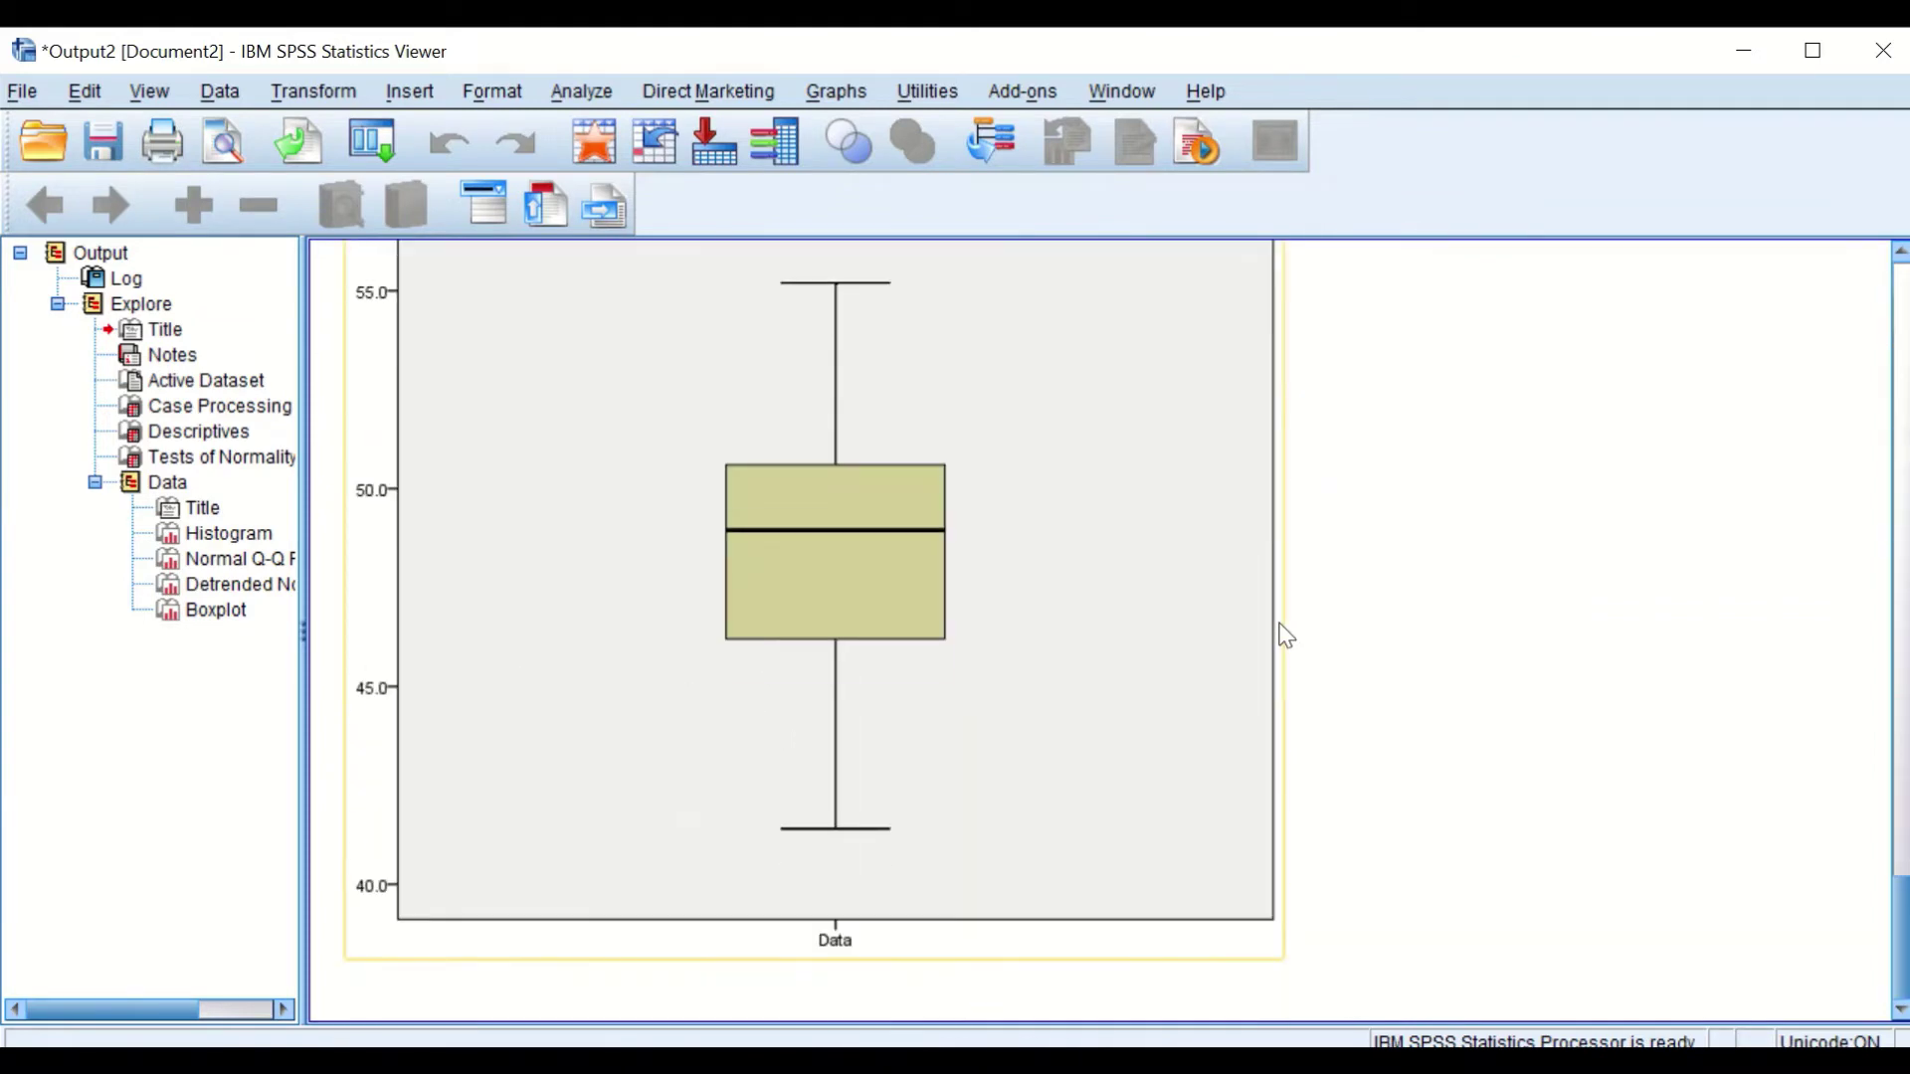
scroll(1283, 634, up, 5)
scroll(1280, 632, up, 5)
scroll(1280, 633, up, 1)
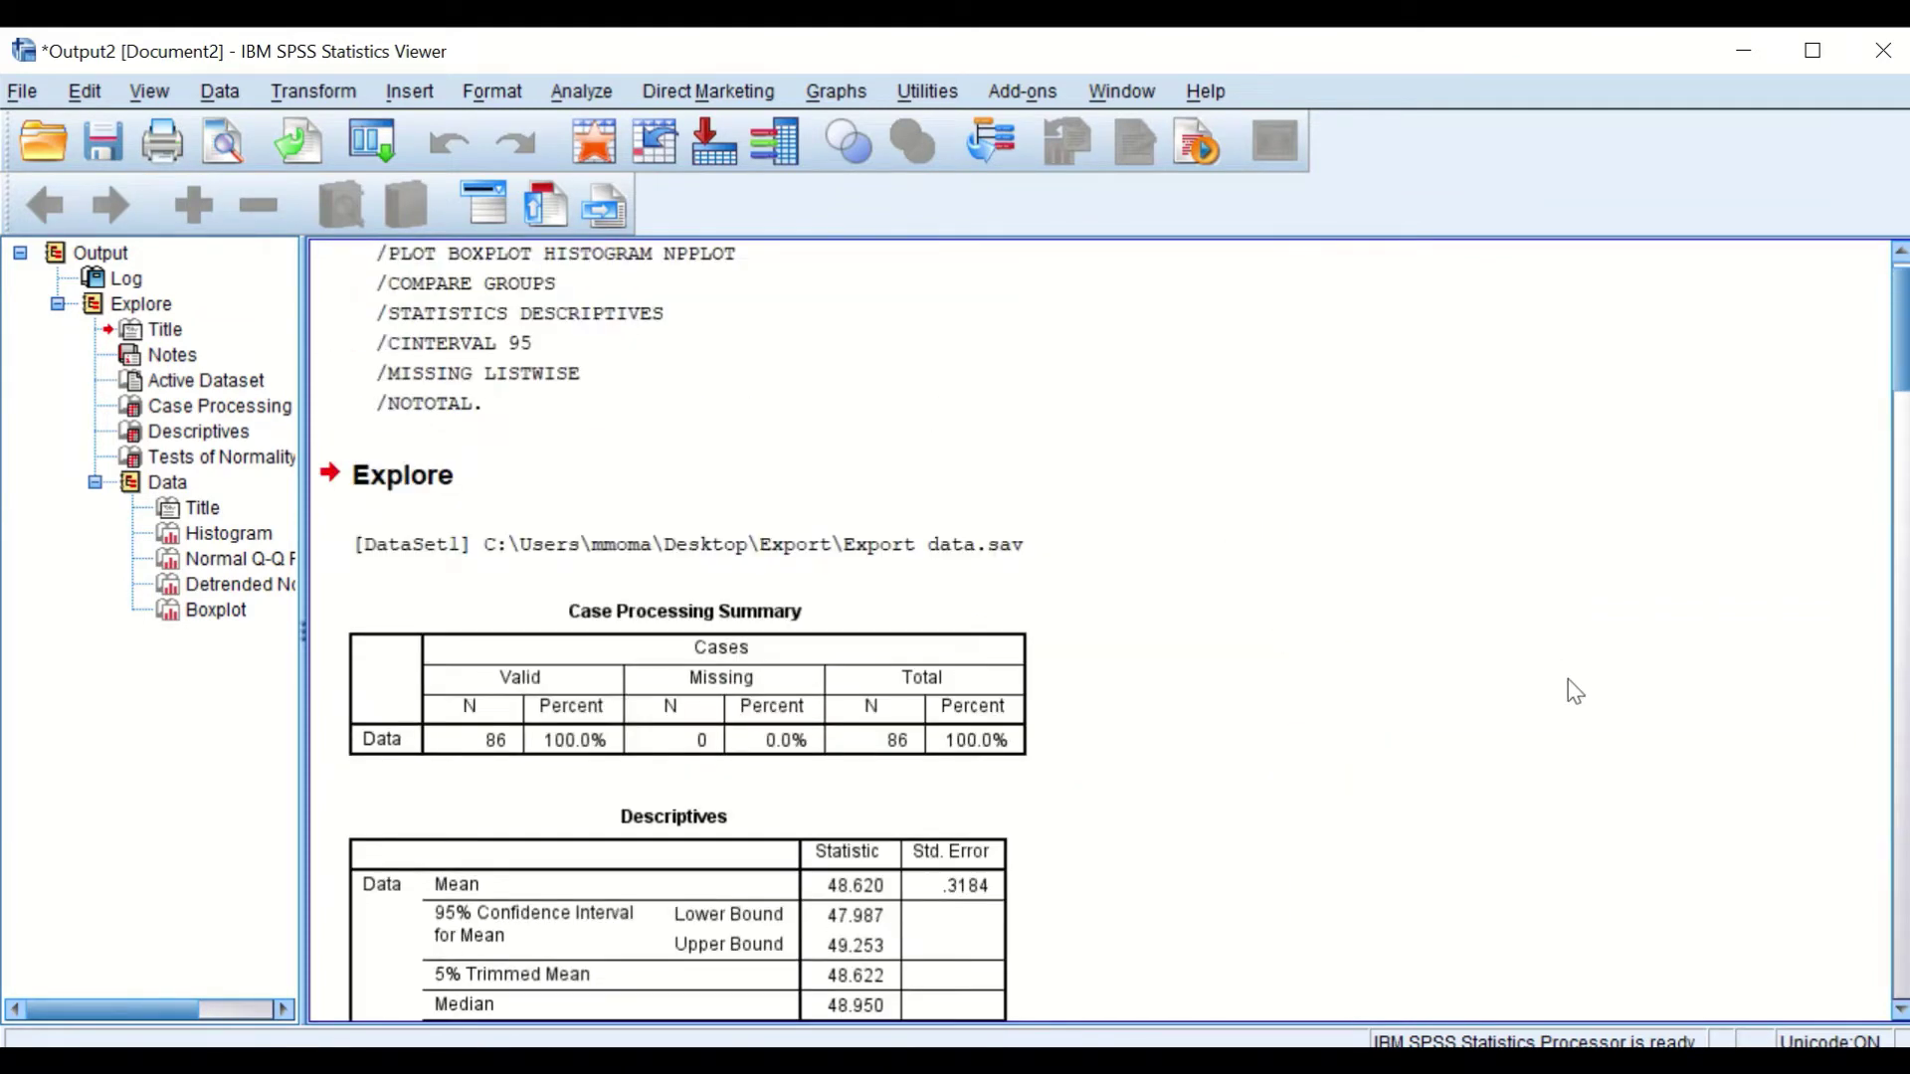
scroll(1574, 692, down, 3)
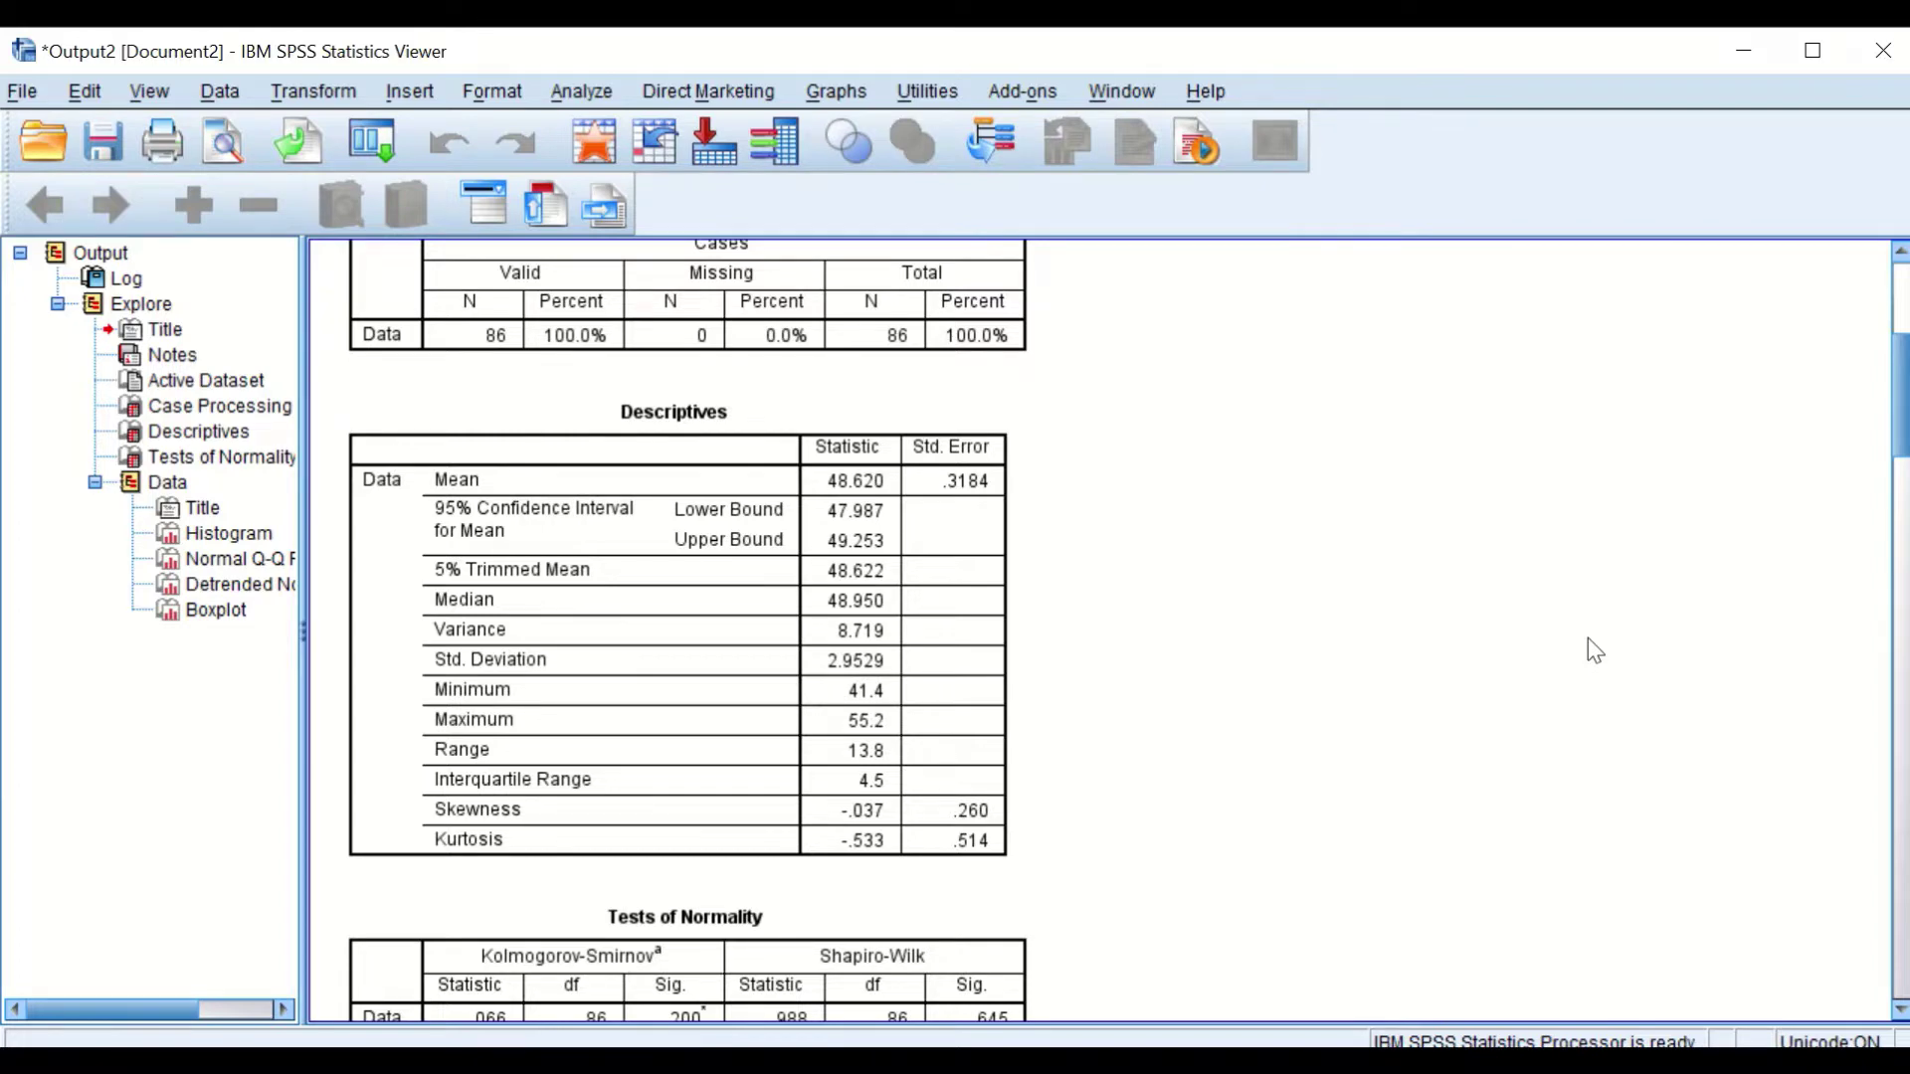
- Start an export of all output with Word/RTF (*.doc) as the file type
right_click(1710, 439)
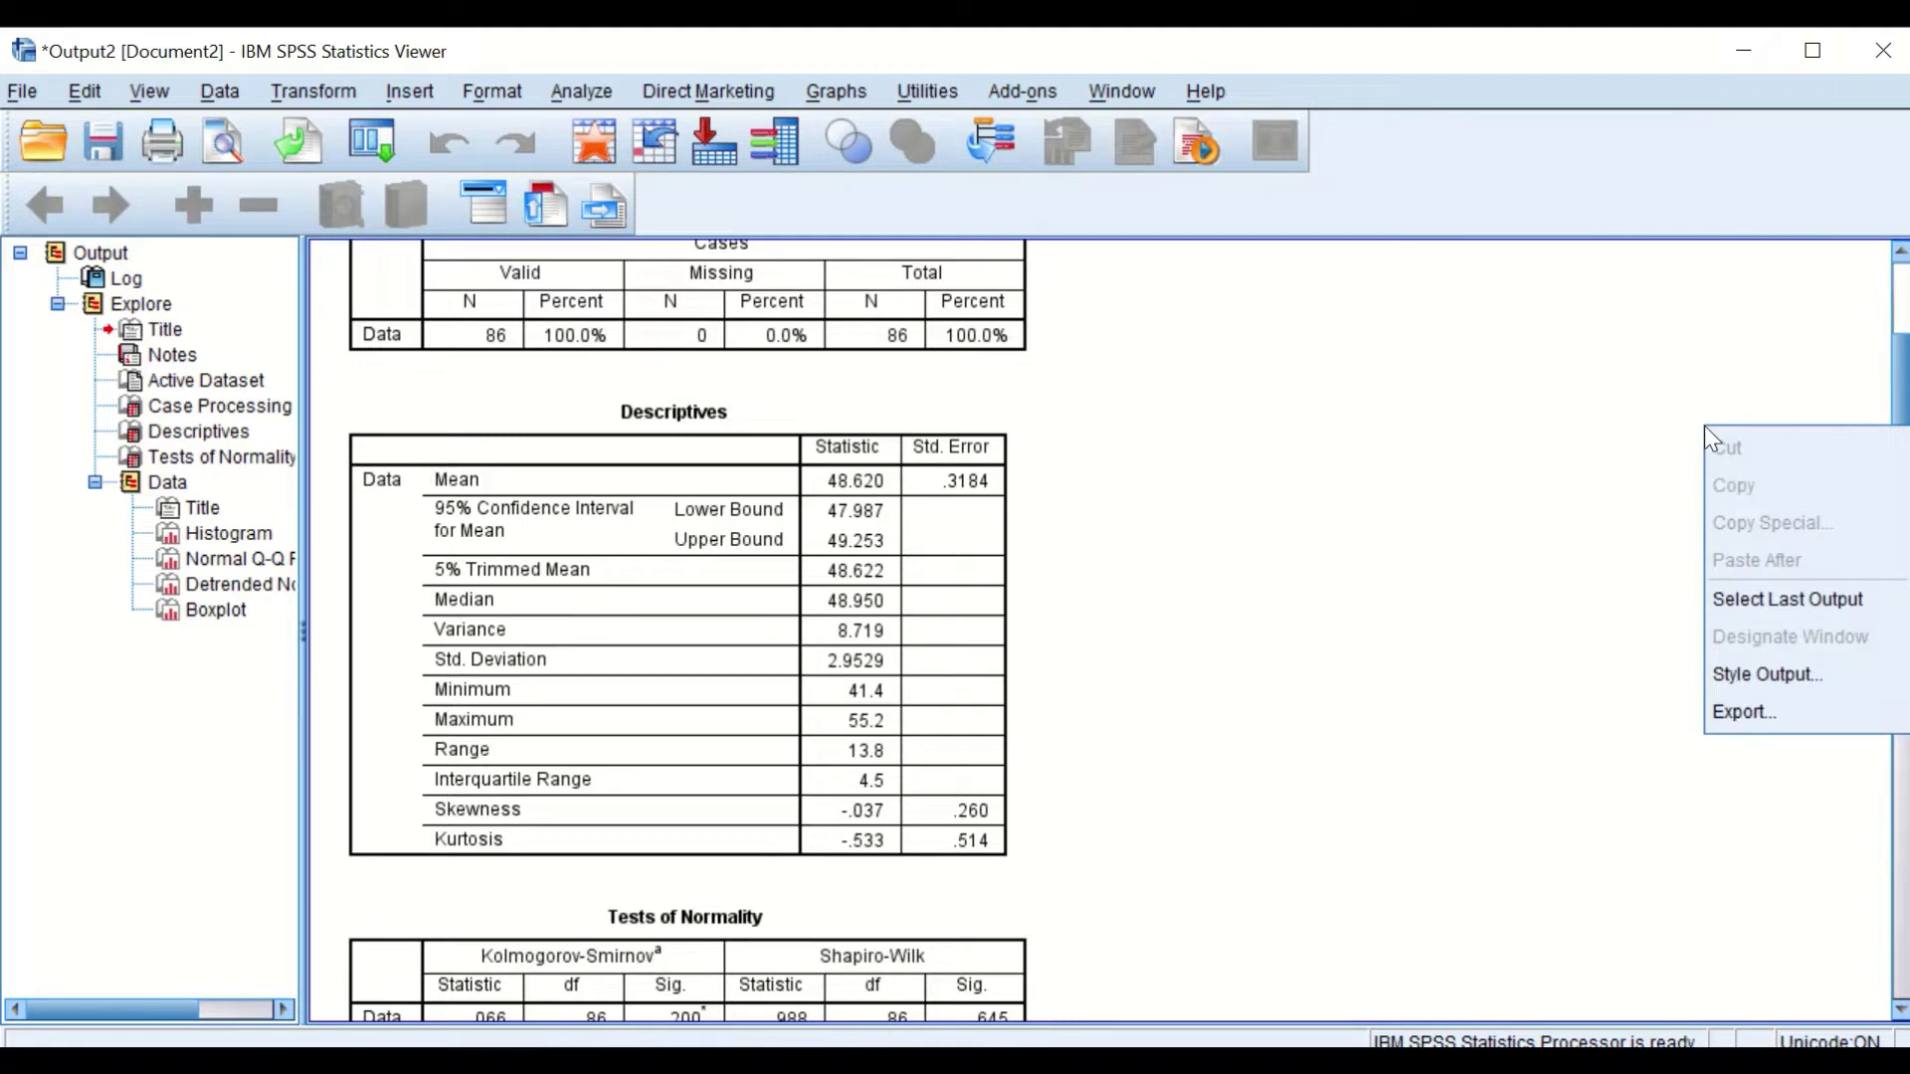
click(1734, 712)
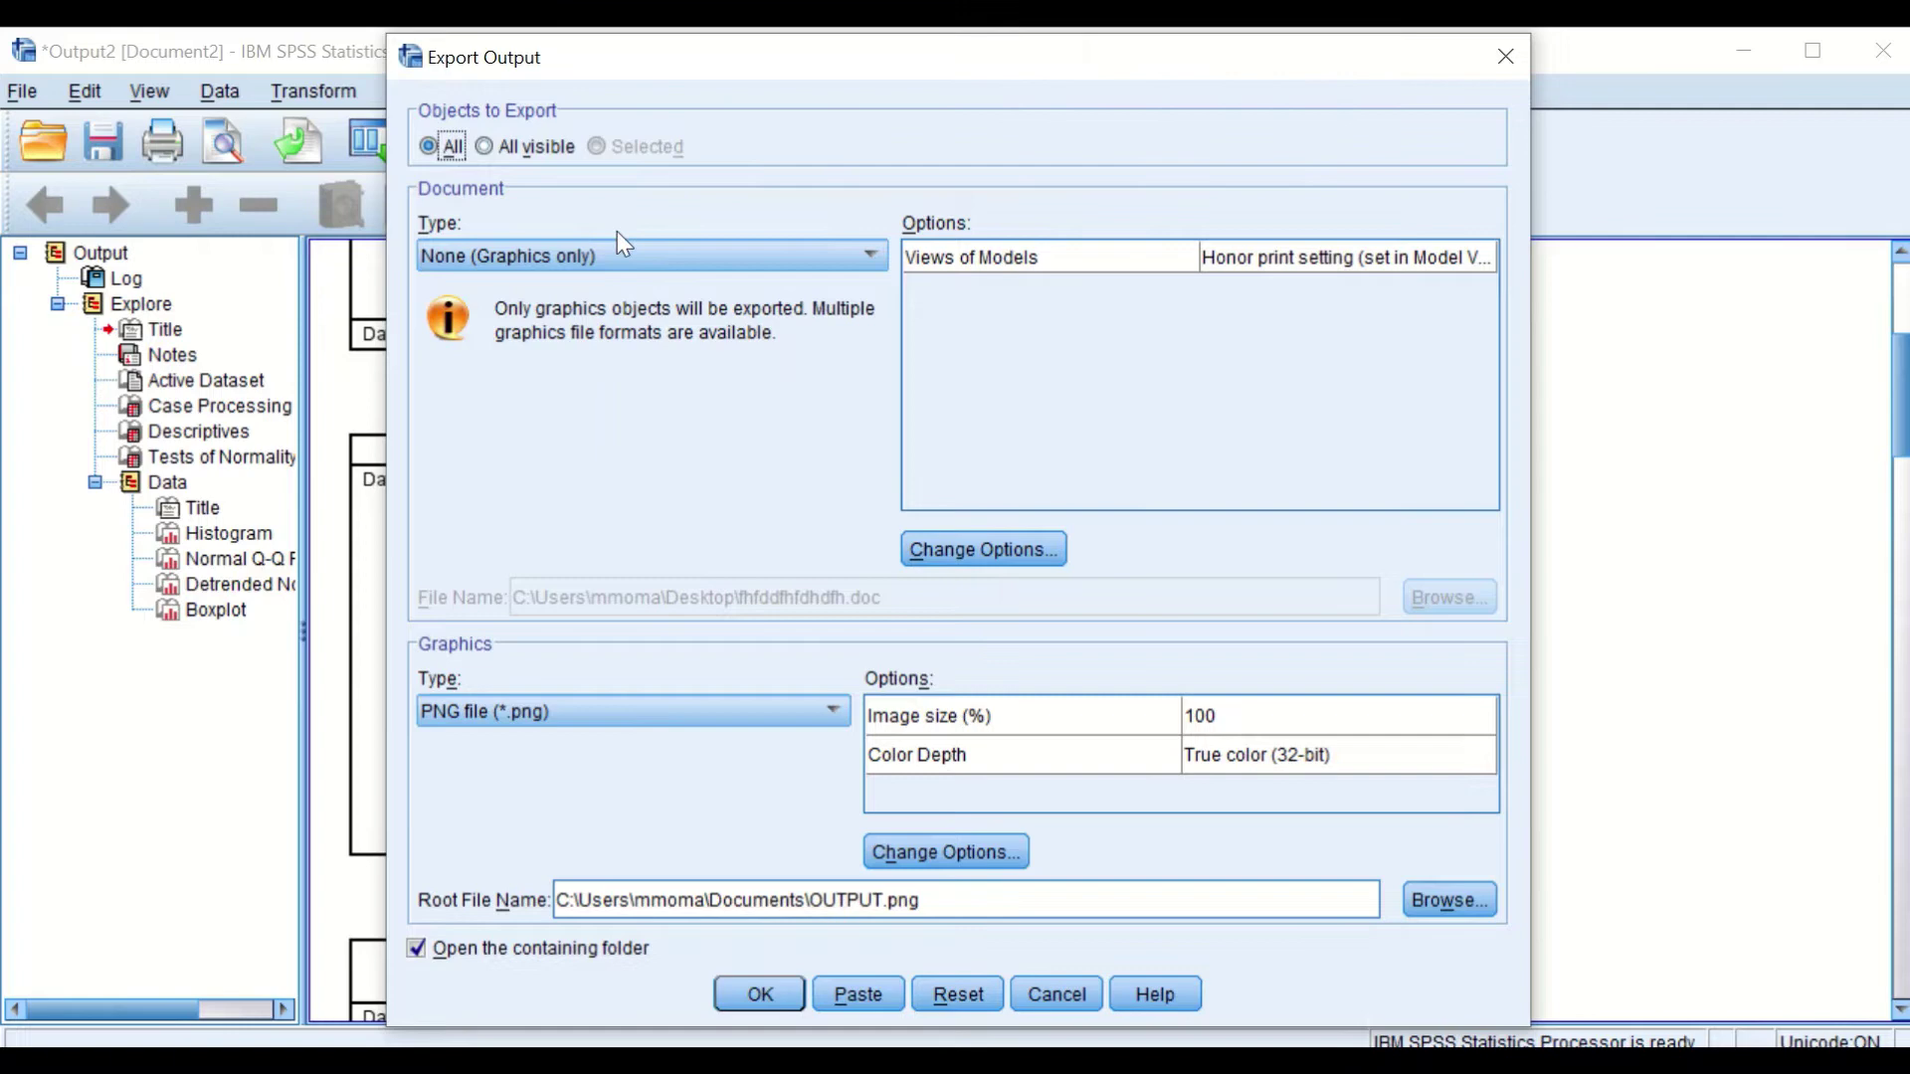
click(763, 258)
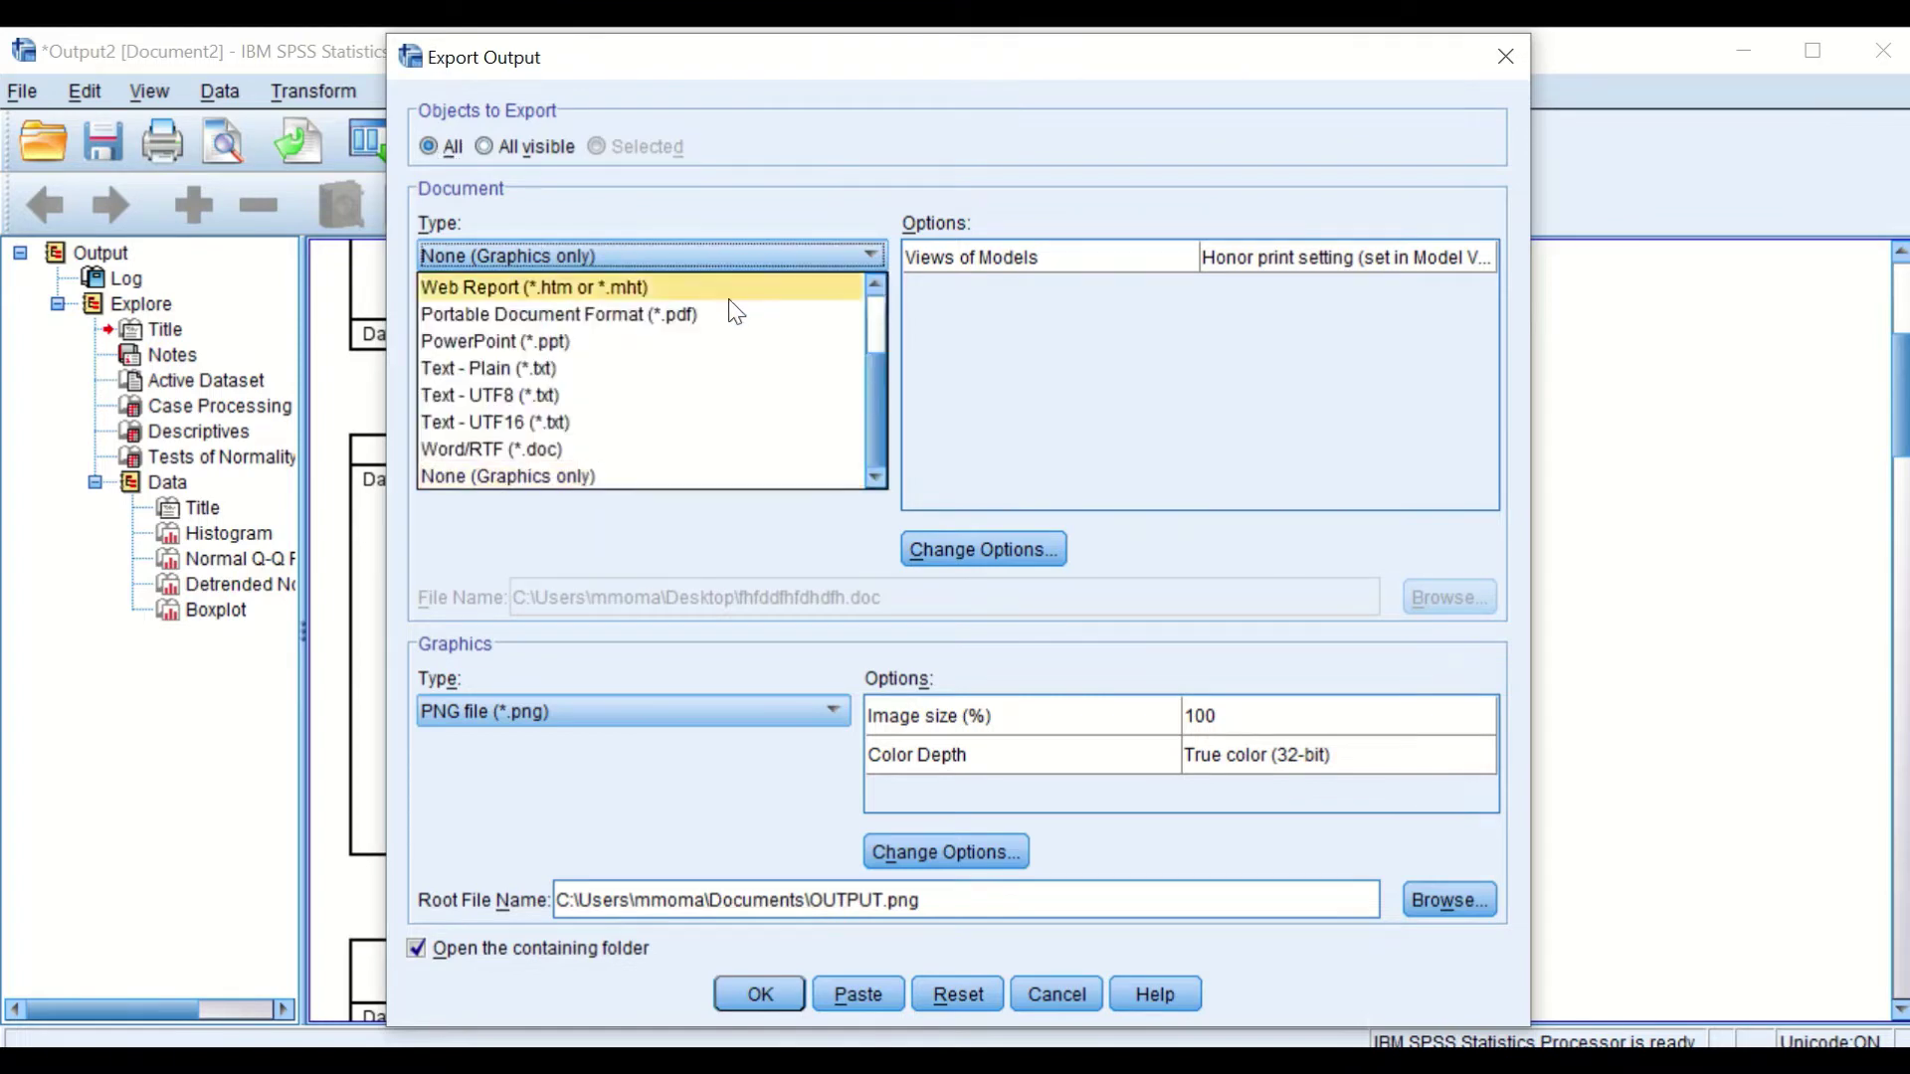
scroll(620, 320, up, 2)
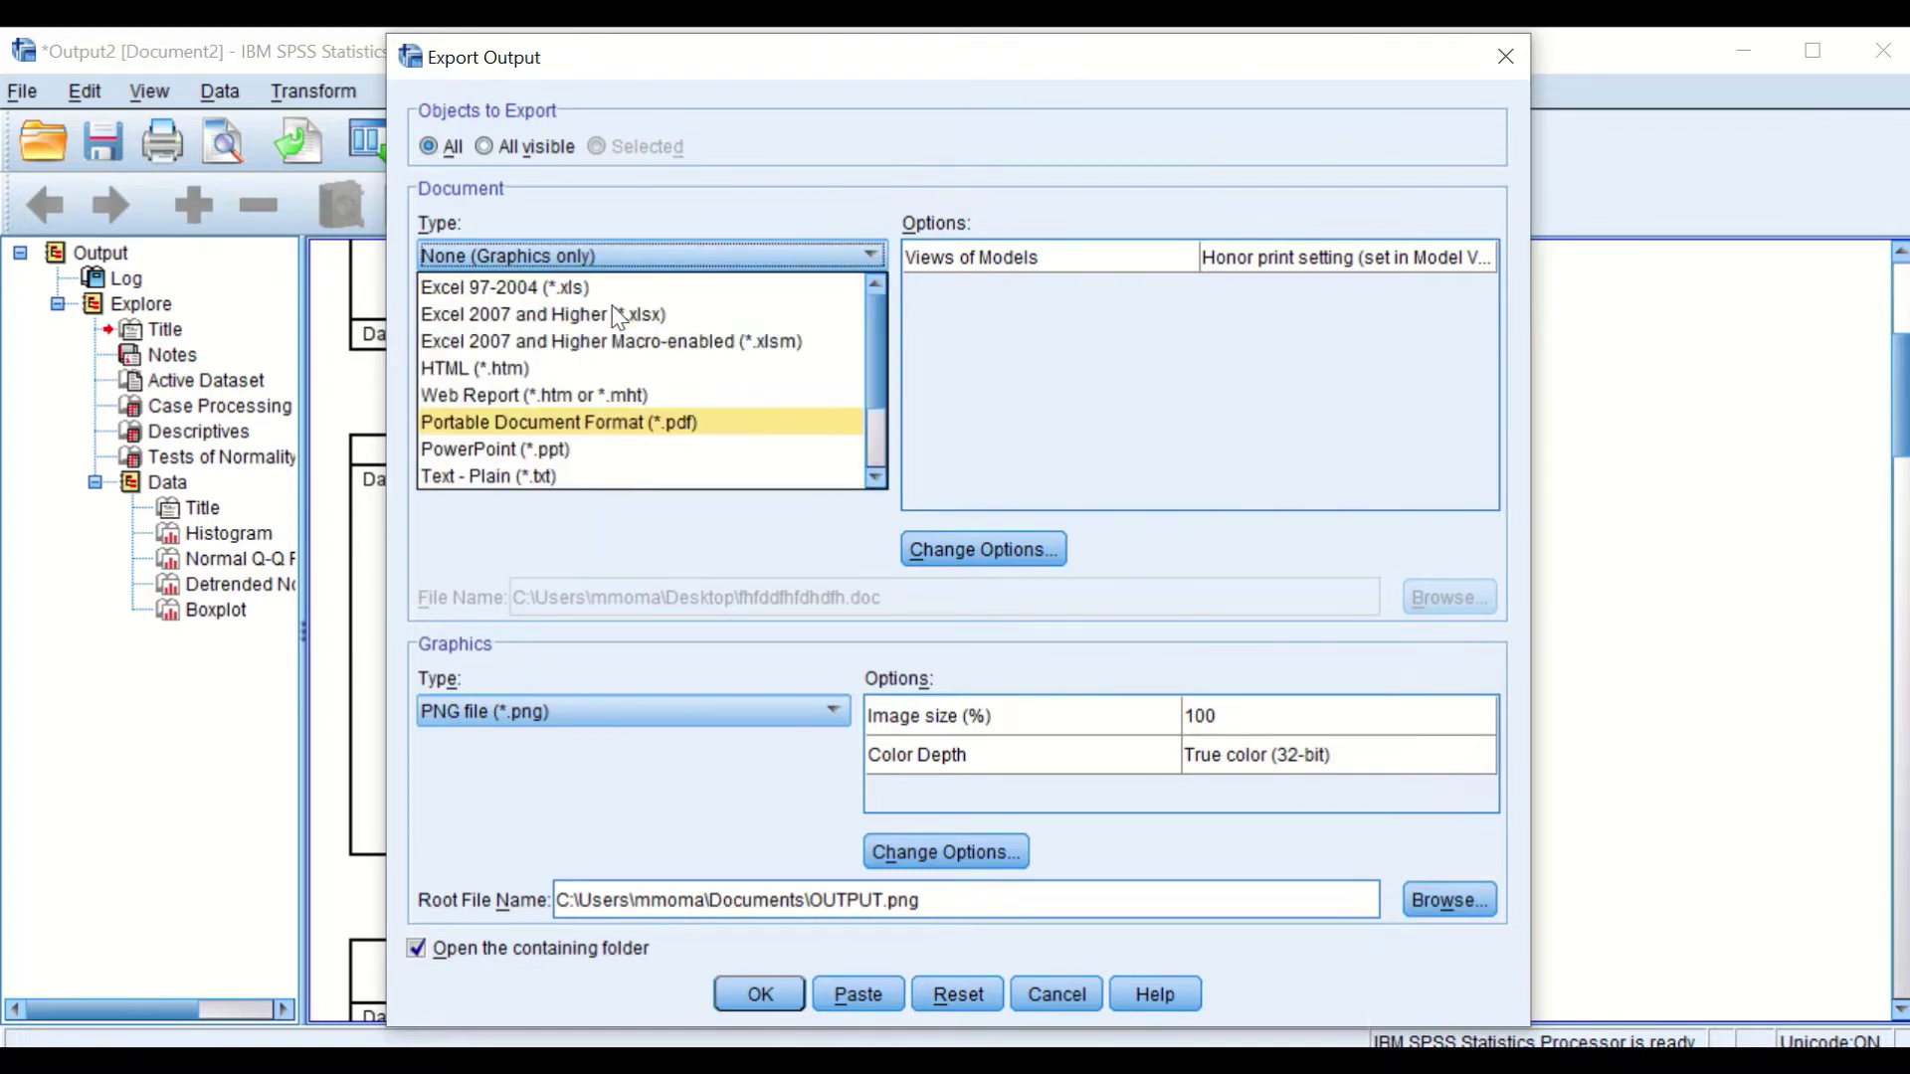
scroll(571, 369, down, 1)
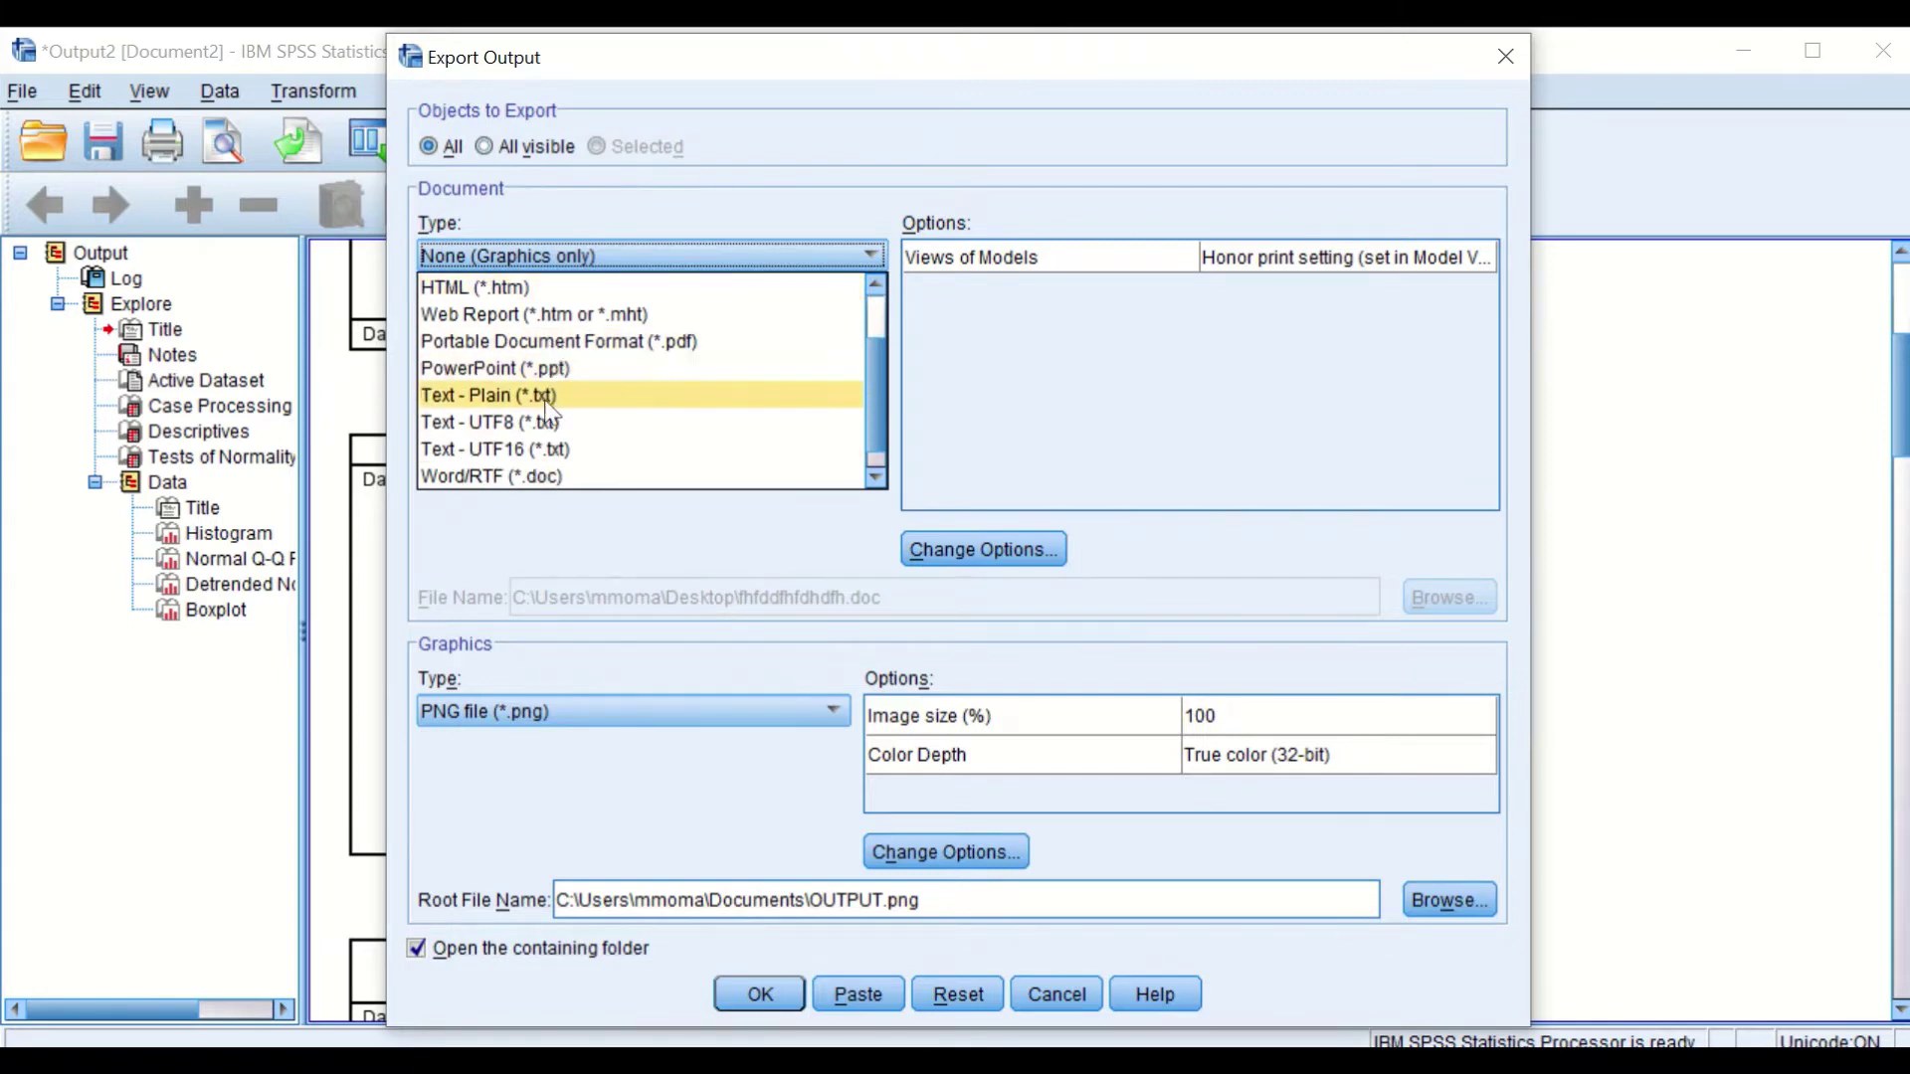
scroll(527, 468, down, 1)
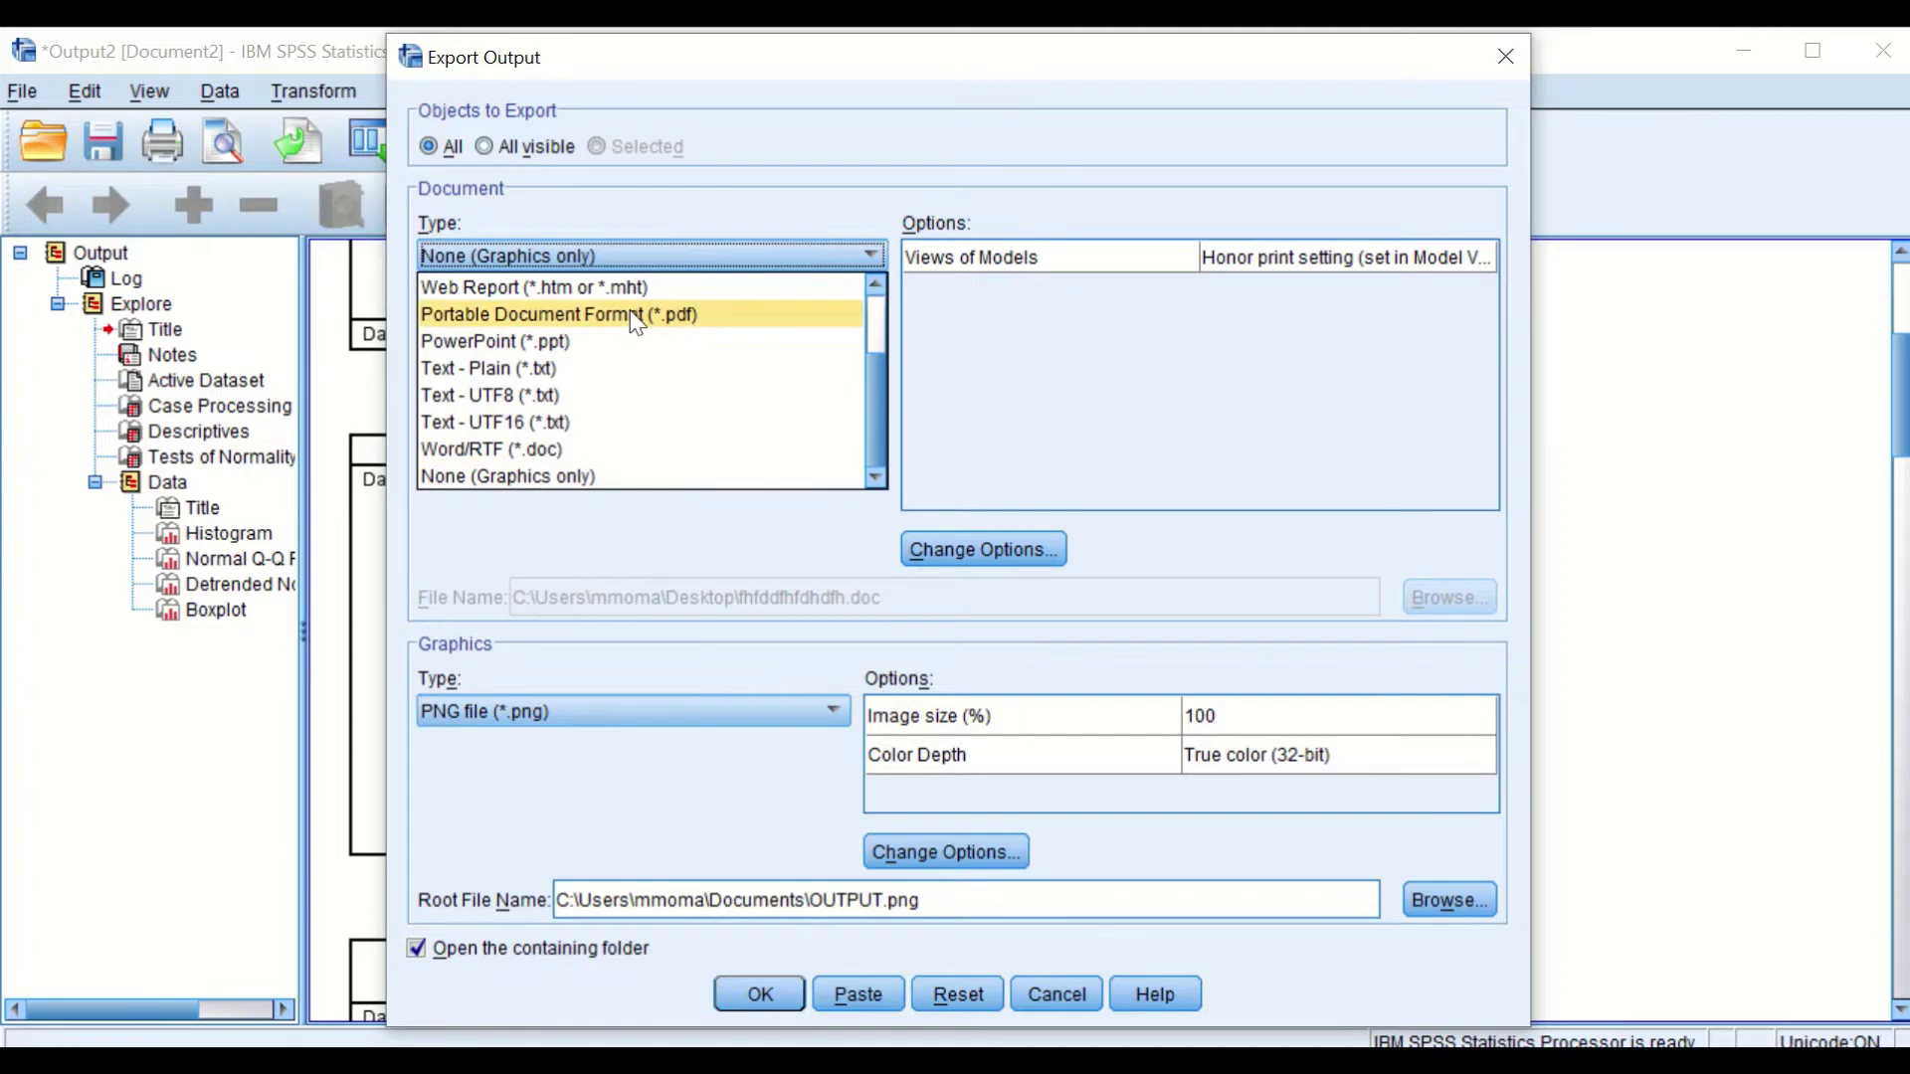
scroll(634, 322, up, 1)
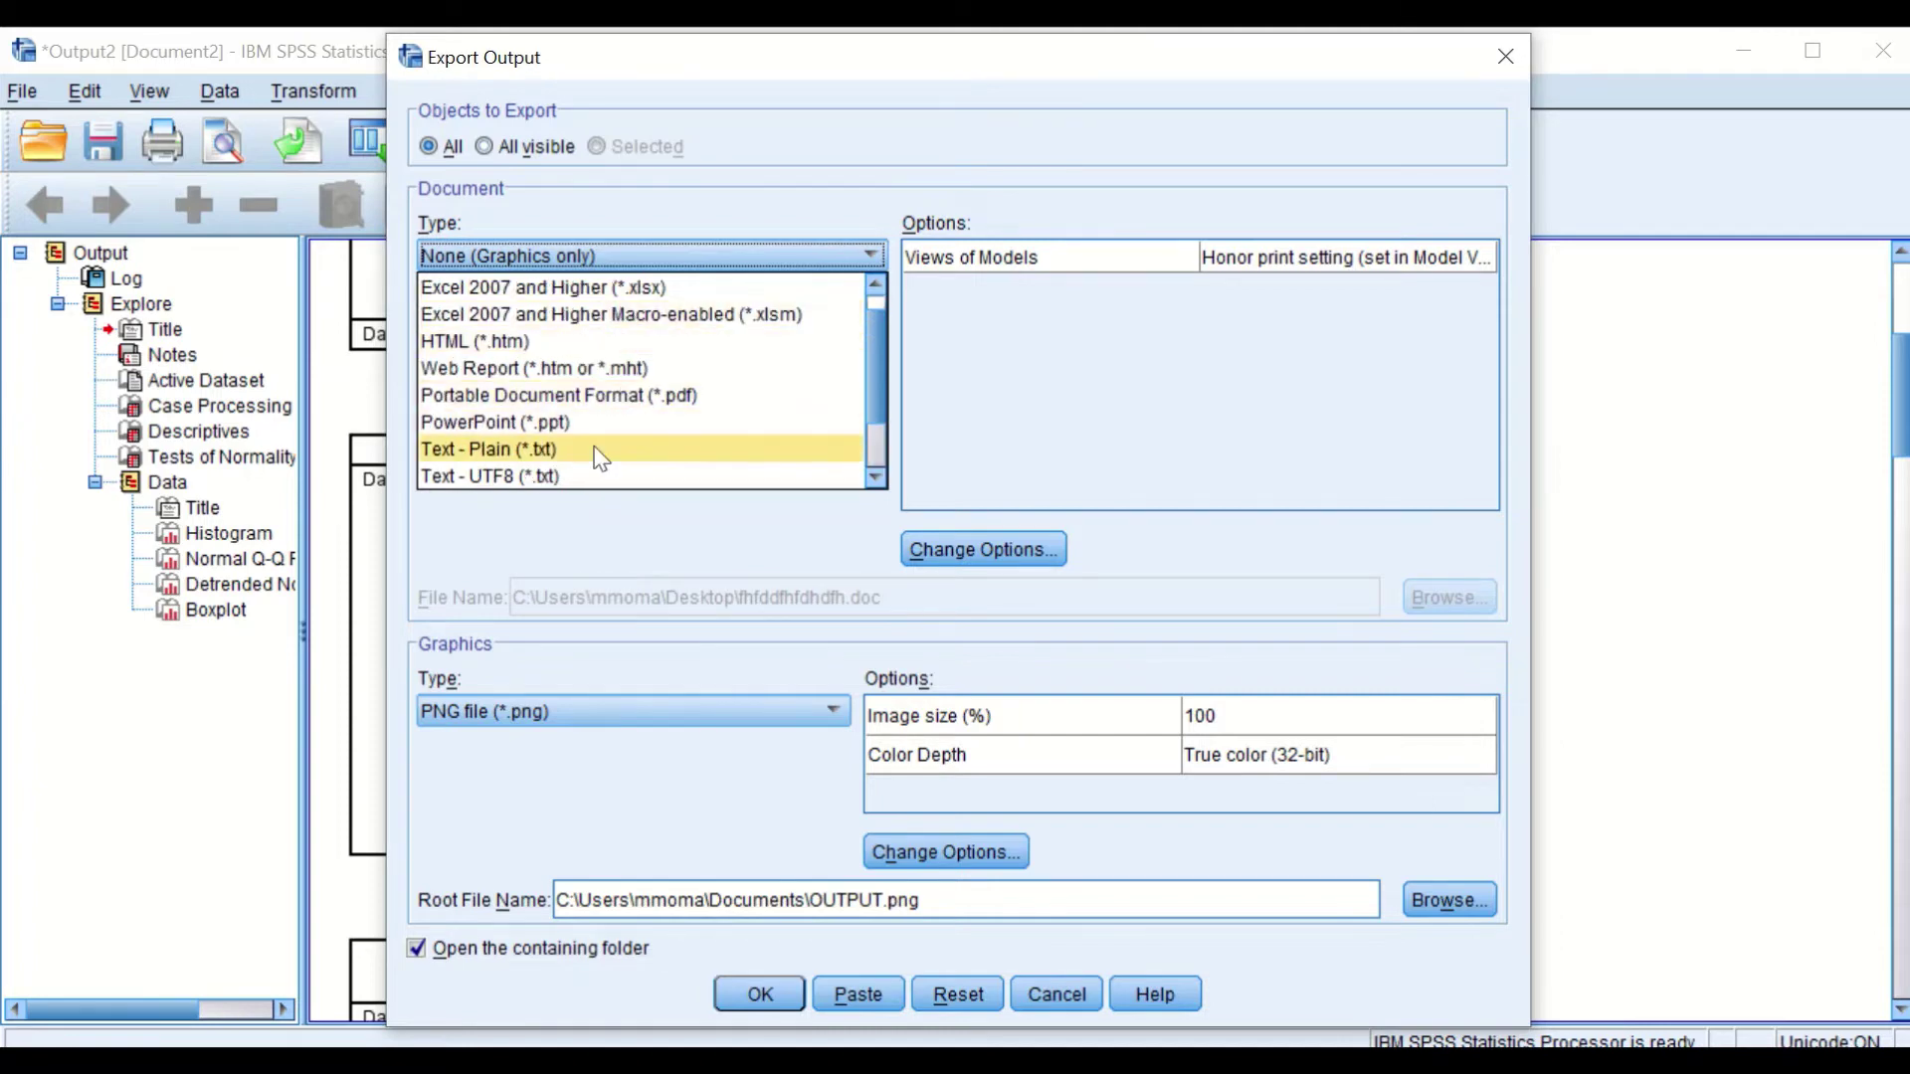
scroll(687, 367, down, 1)
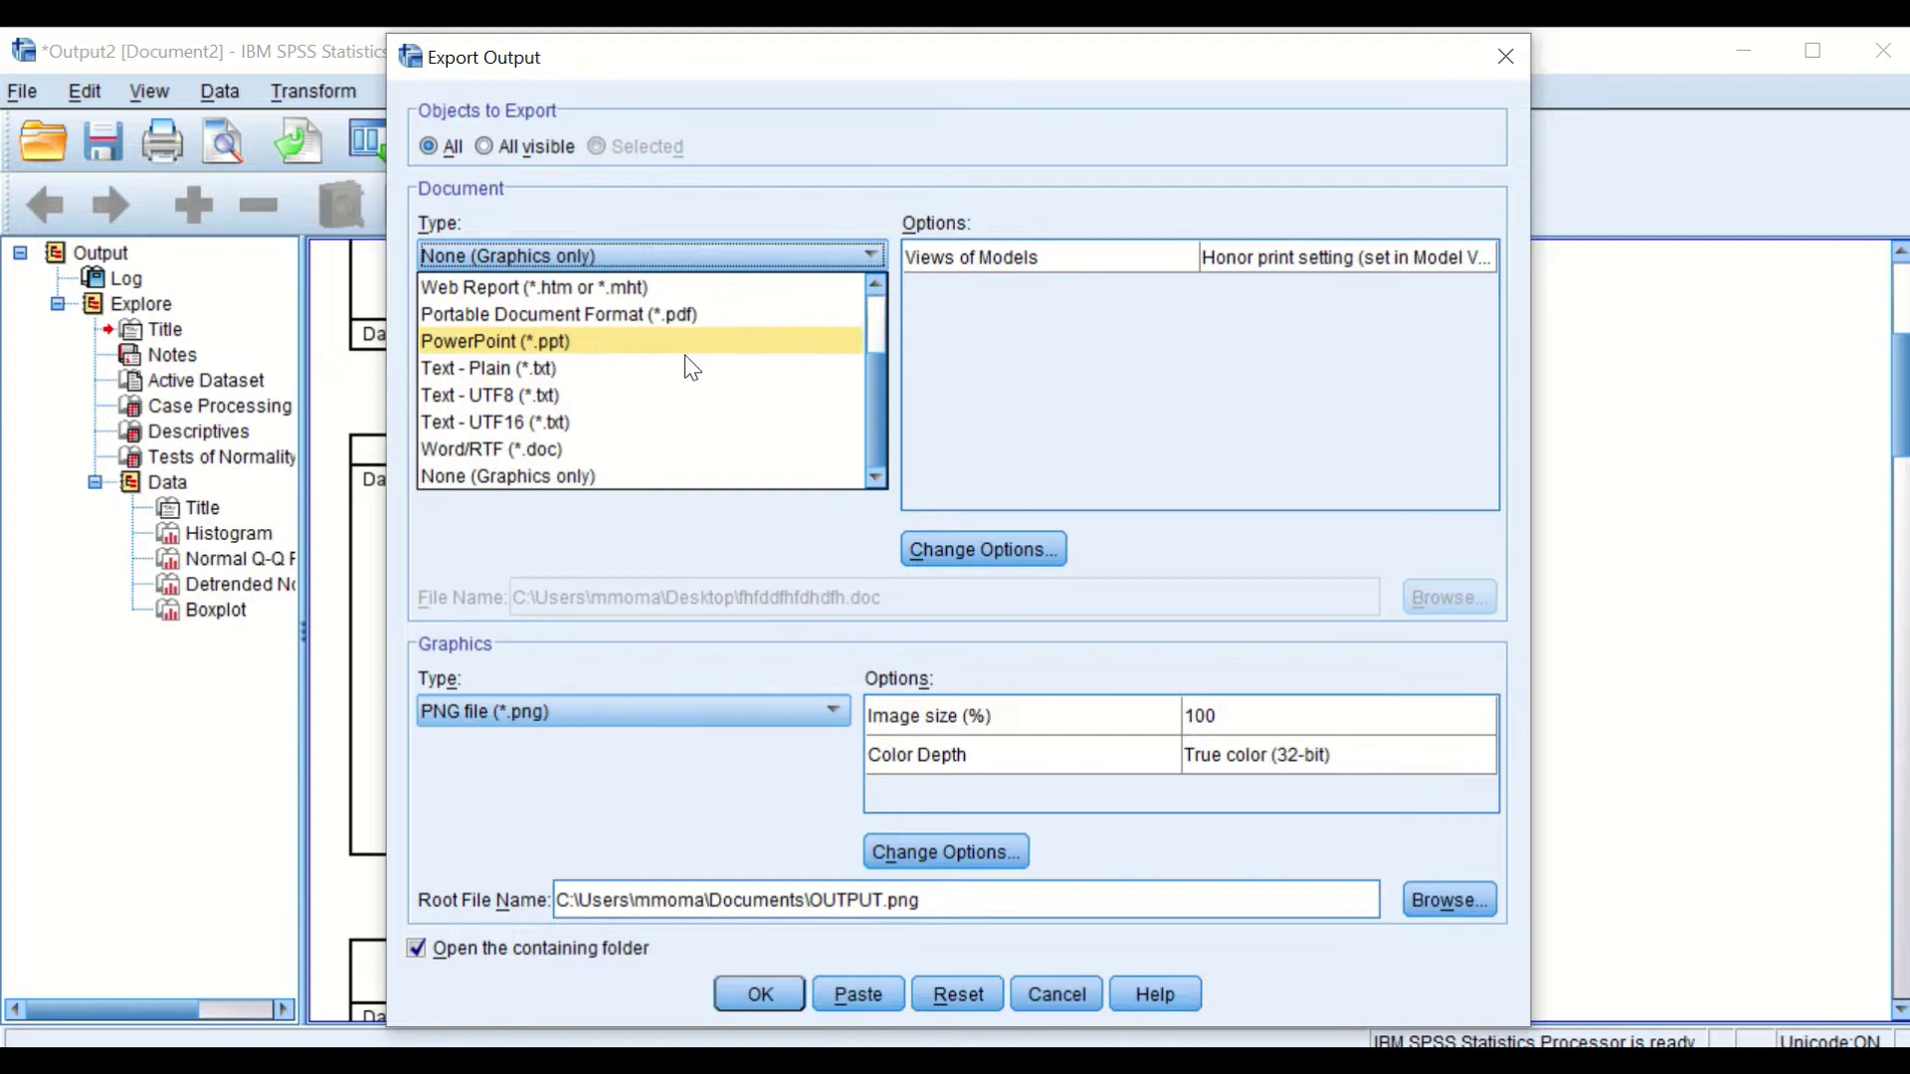
click(574, 450)
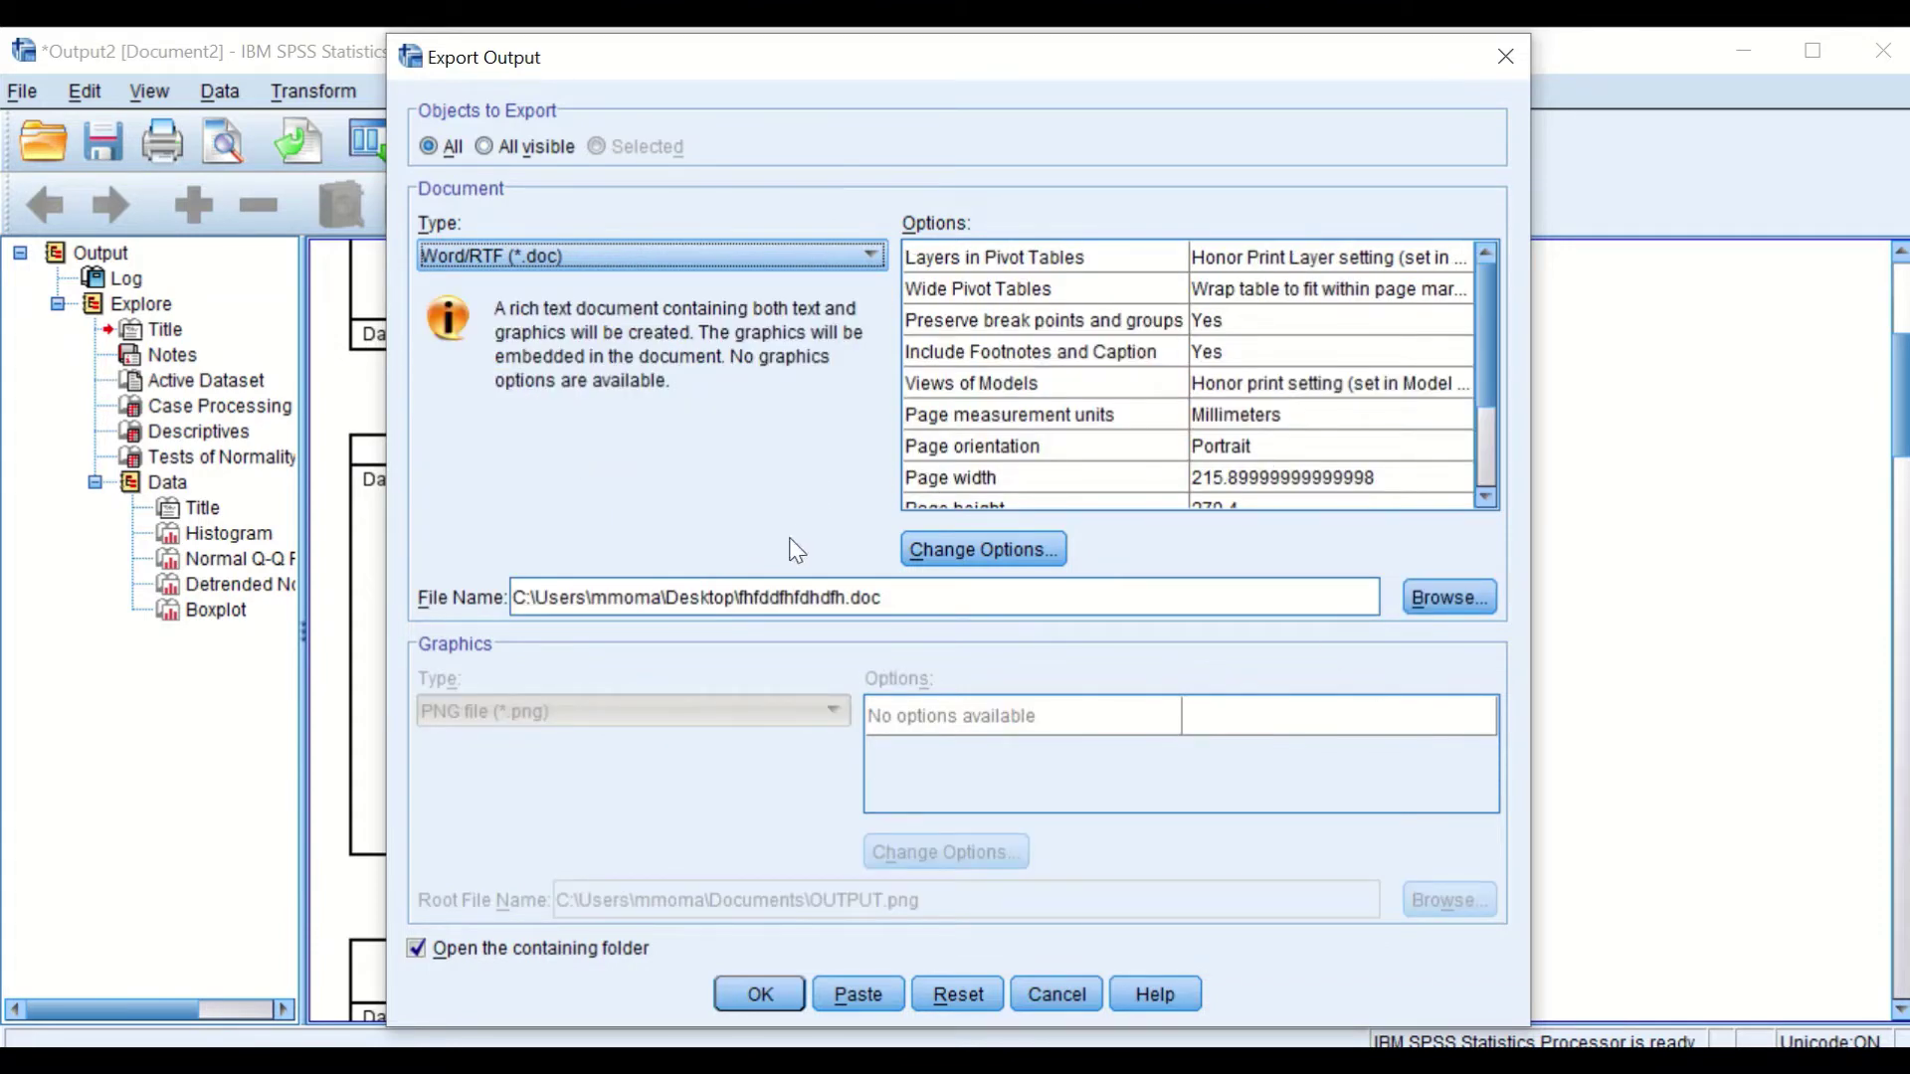
- Change the export file name to Desktop\export
triple_click(756, 598)
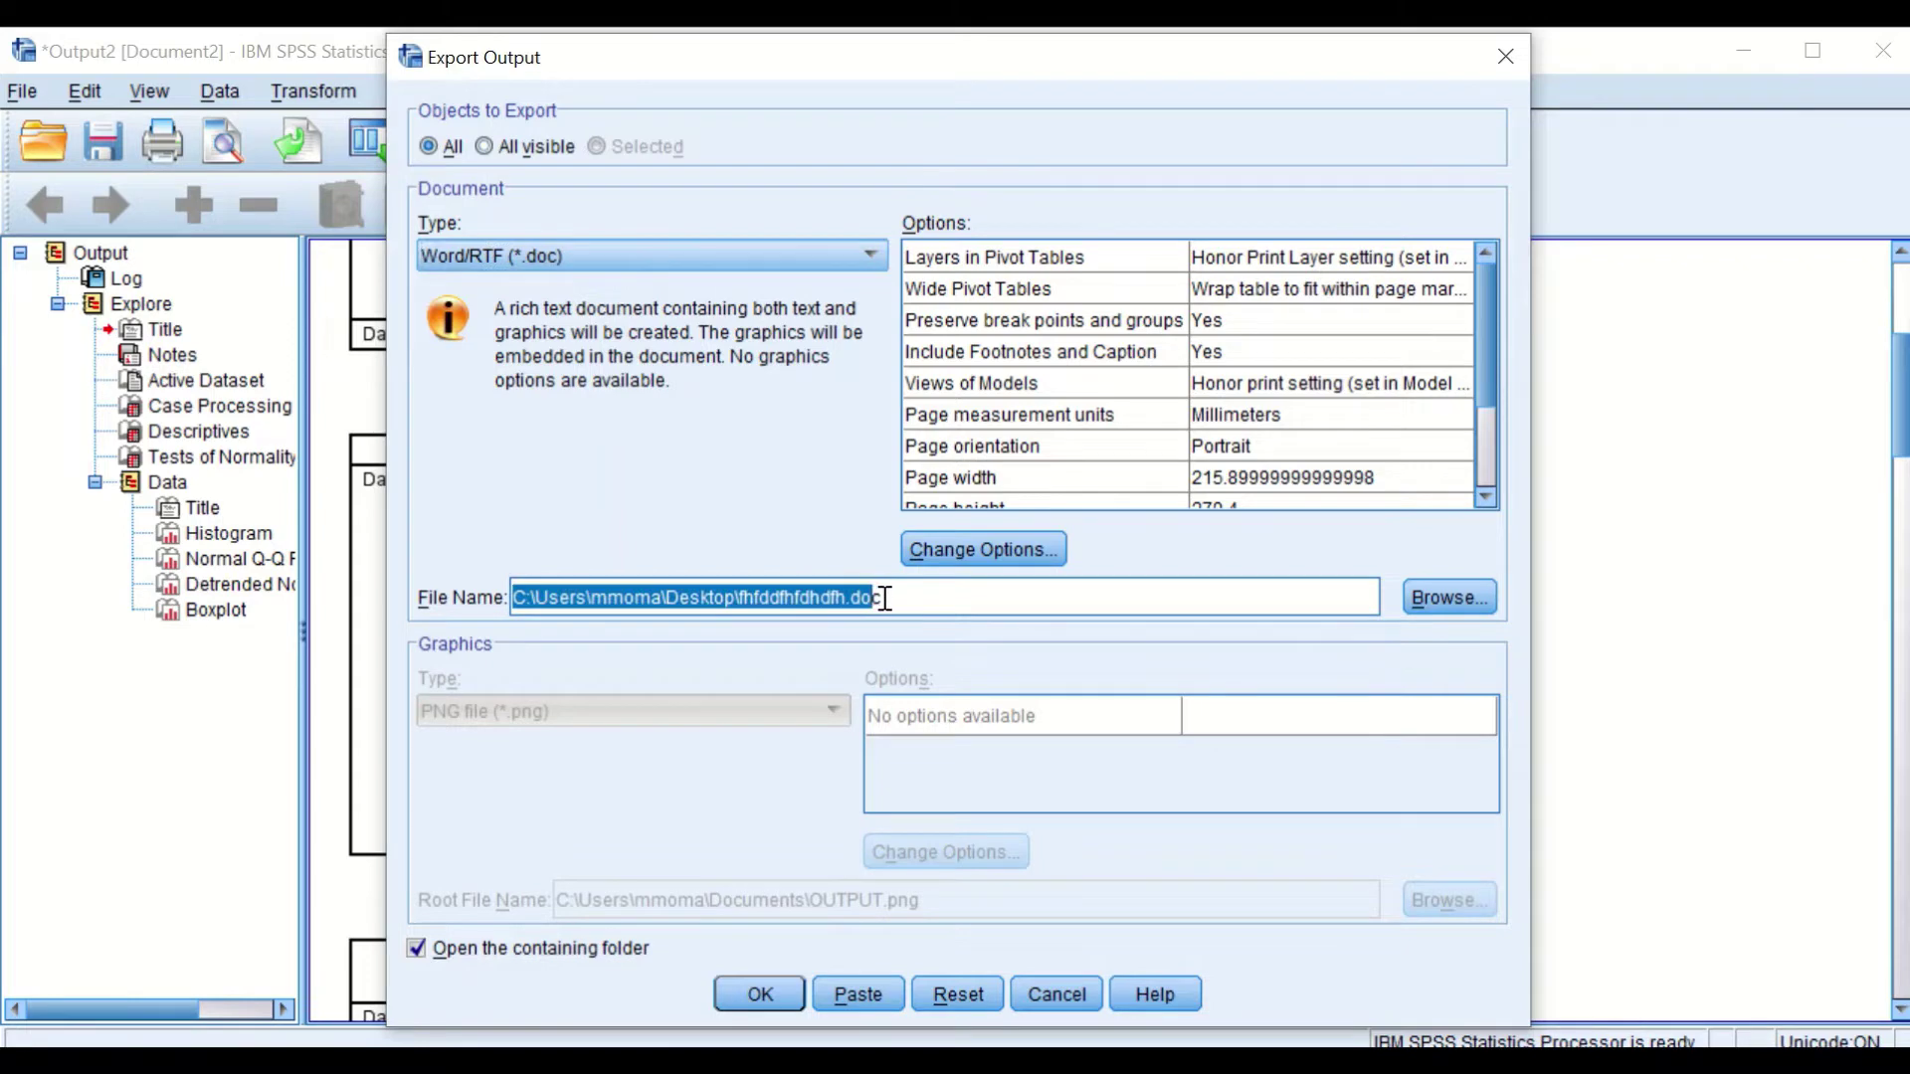
click(885, 598)
key(BackSpace)
key(BackSpace)
key(BackSpace)
key(BackSpace)
key(BackSpace)
key(BackSpace)
key(BackSpace)
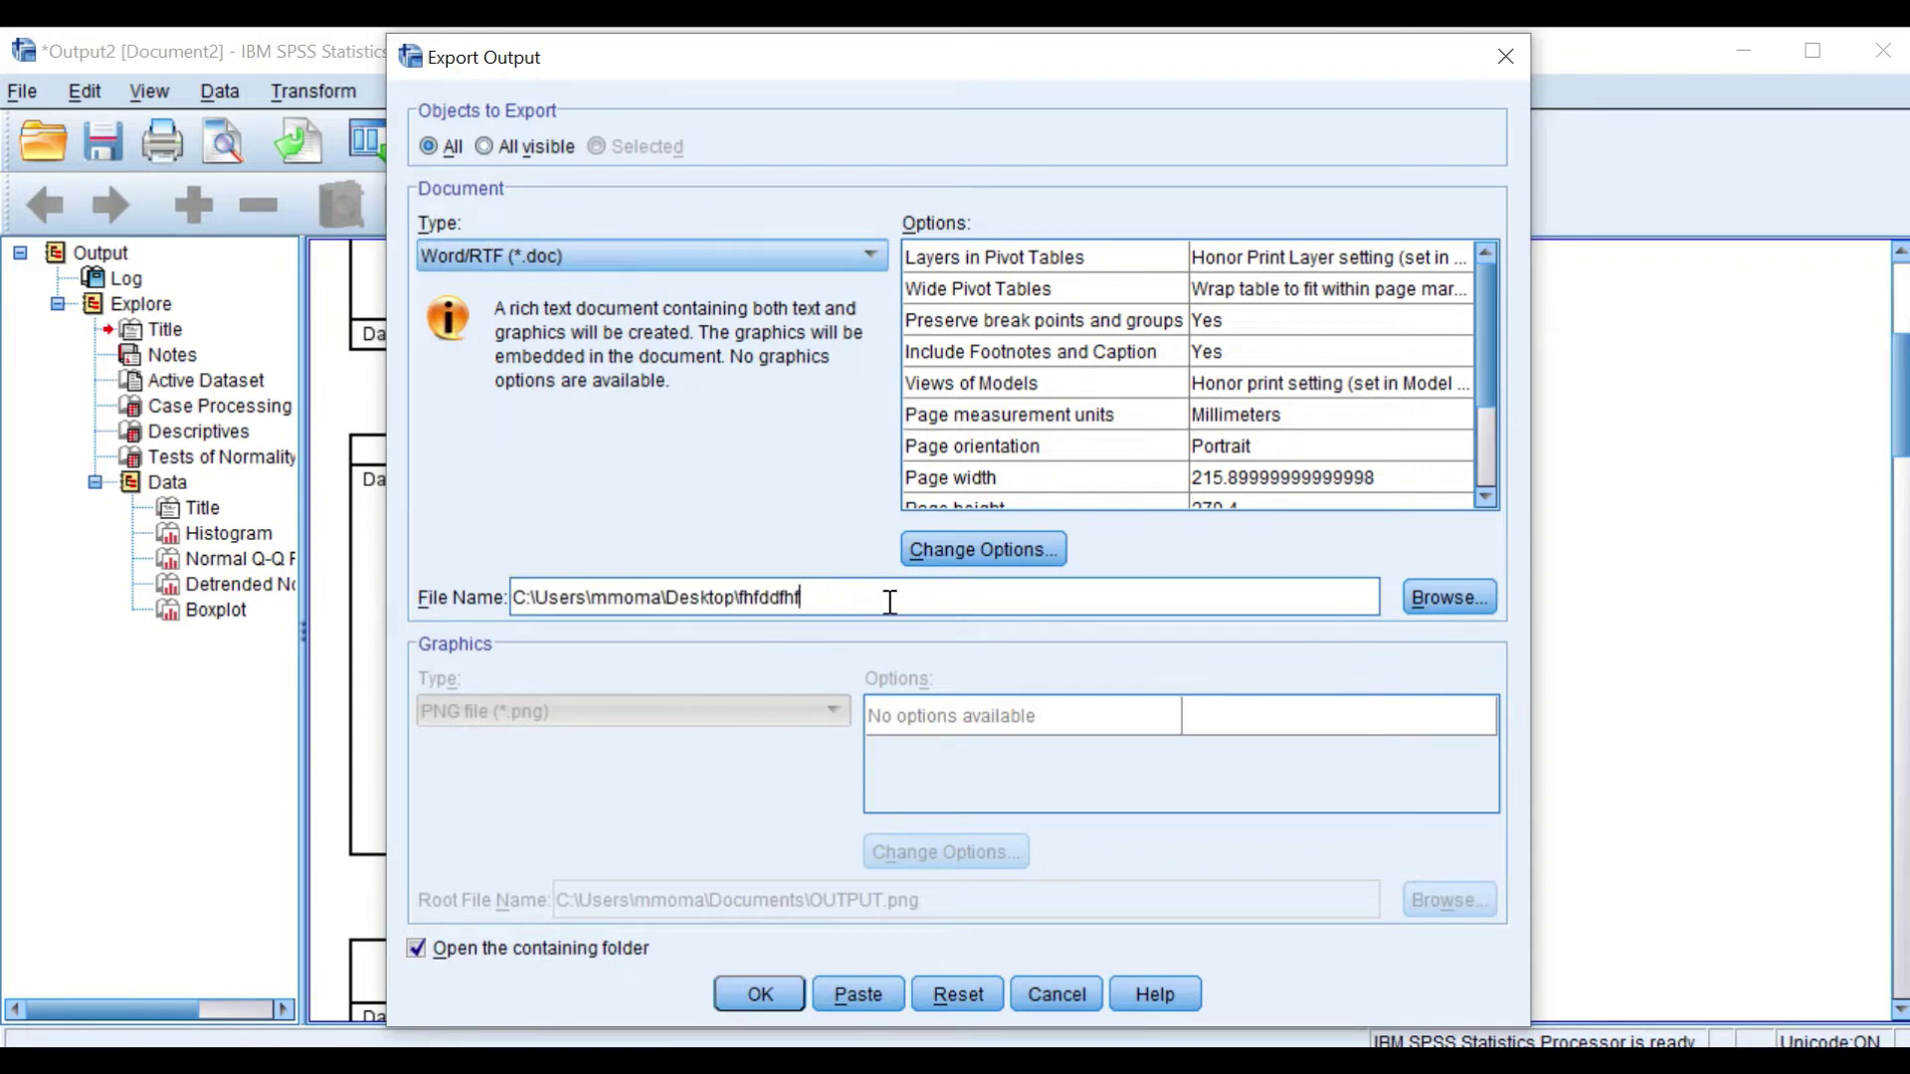
key(BackSpace)
key(BackSpace)
key(BackSpace)
key(BackSpace)
key(BackSpace)
key(BackSpace)
key(BackSpace)
text(xport)
- Export the output to export.doc and select the file in the Desktop folder
click(768, 989)
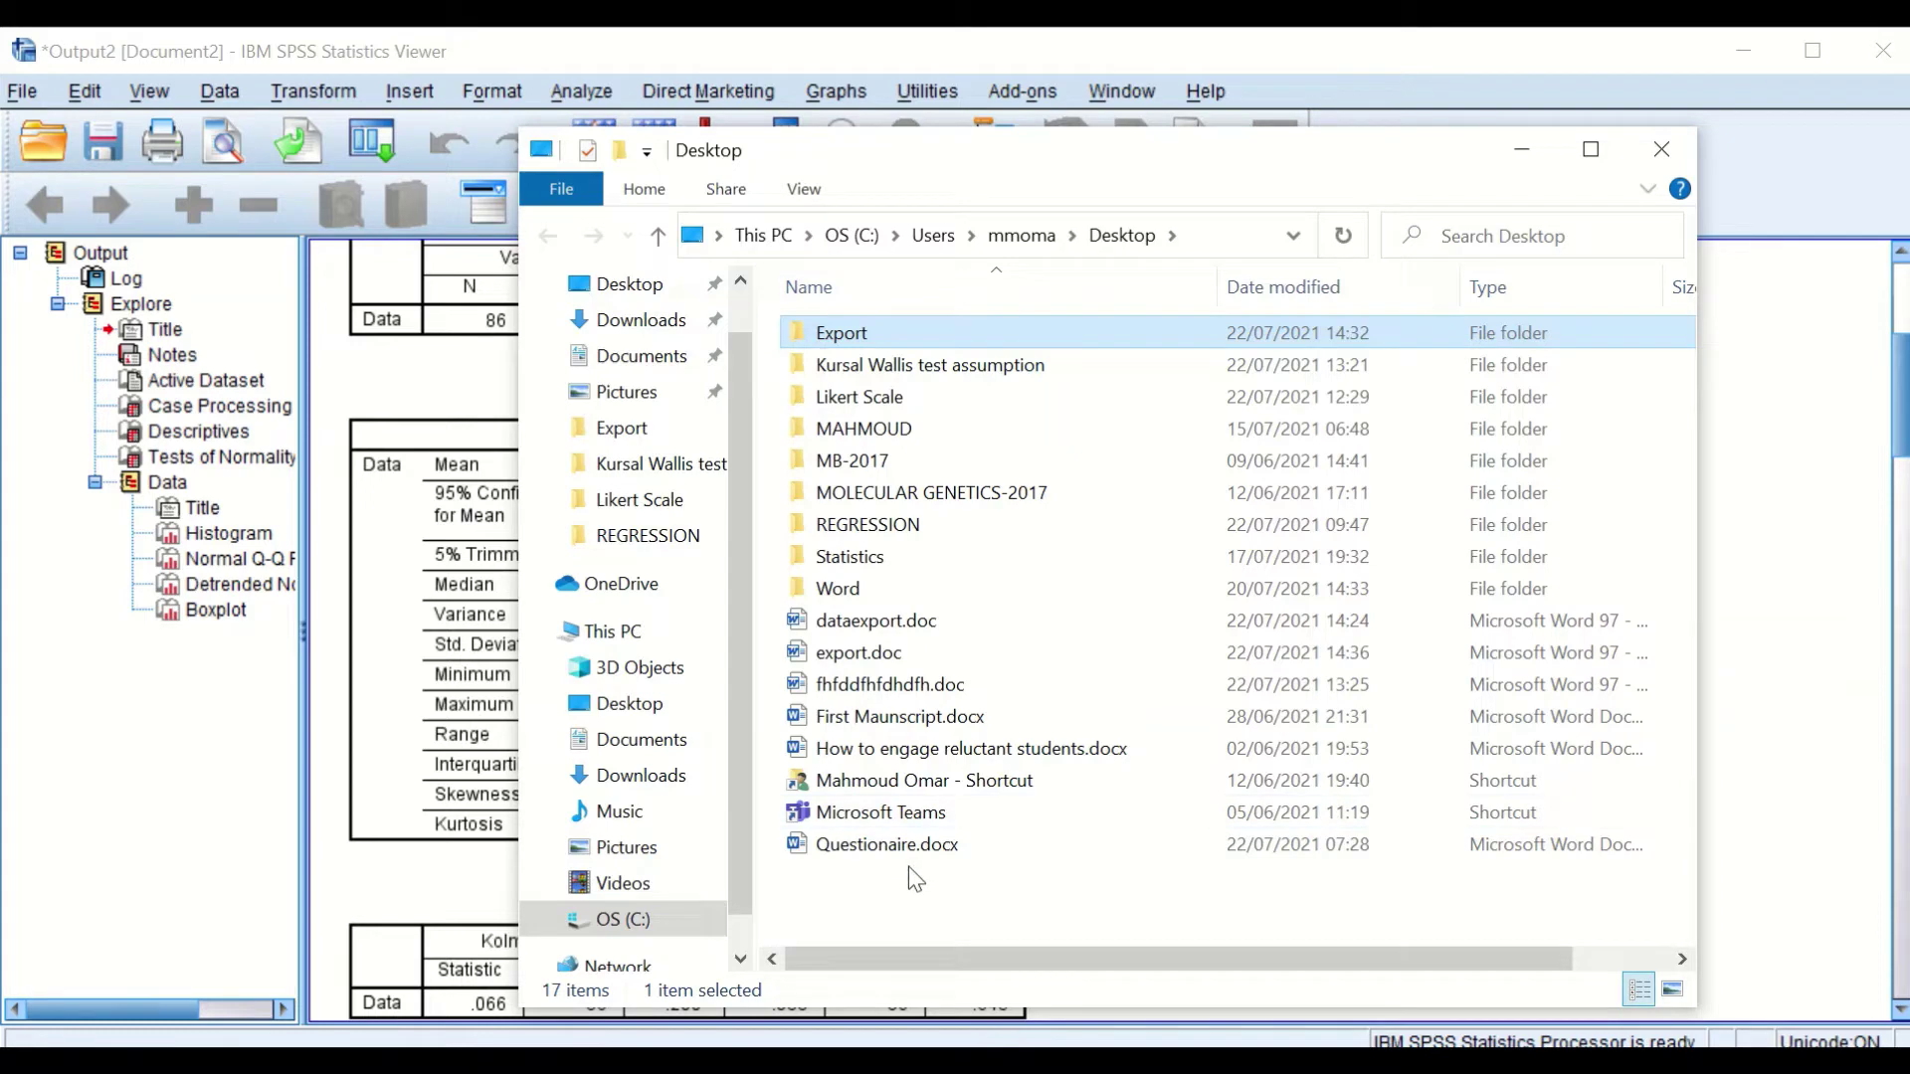
click(854, 661)
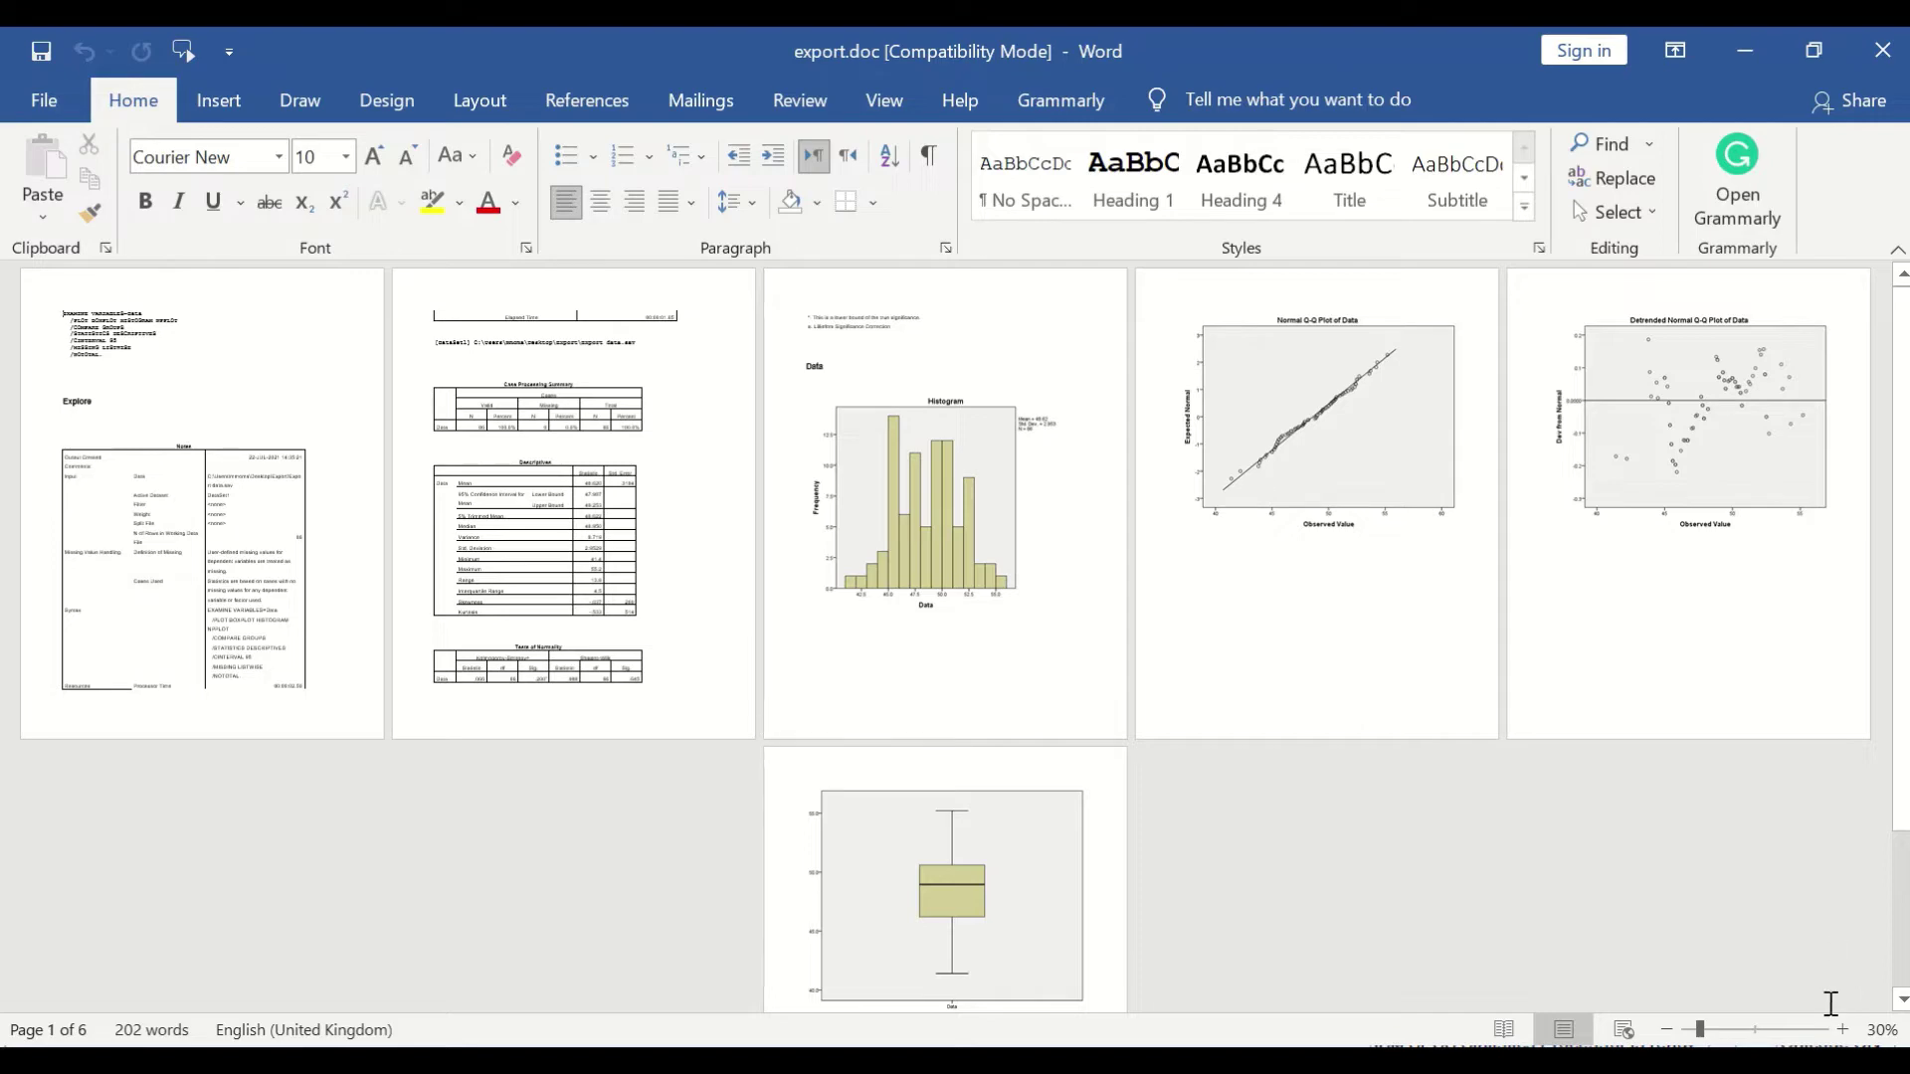
- Zoom in on export.doc in Word to read the exported pages
mouse_move(1699, 1030)
mouse_down()
mouse_move(1756, 1029)
mouse_move(1705, 1032)
mouse_up()
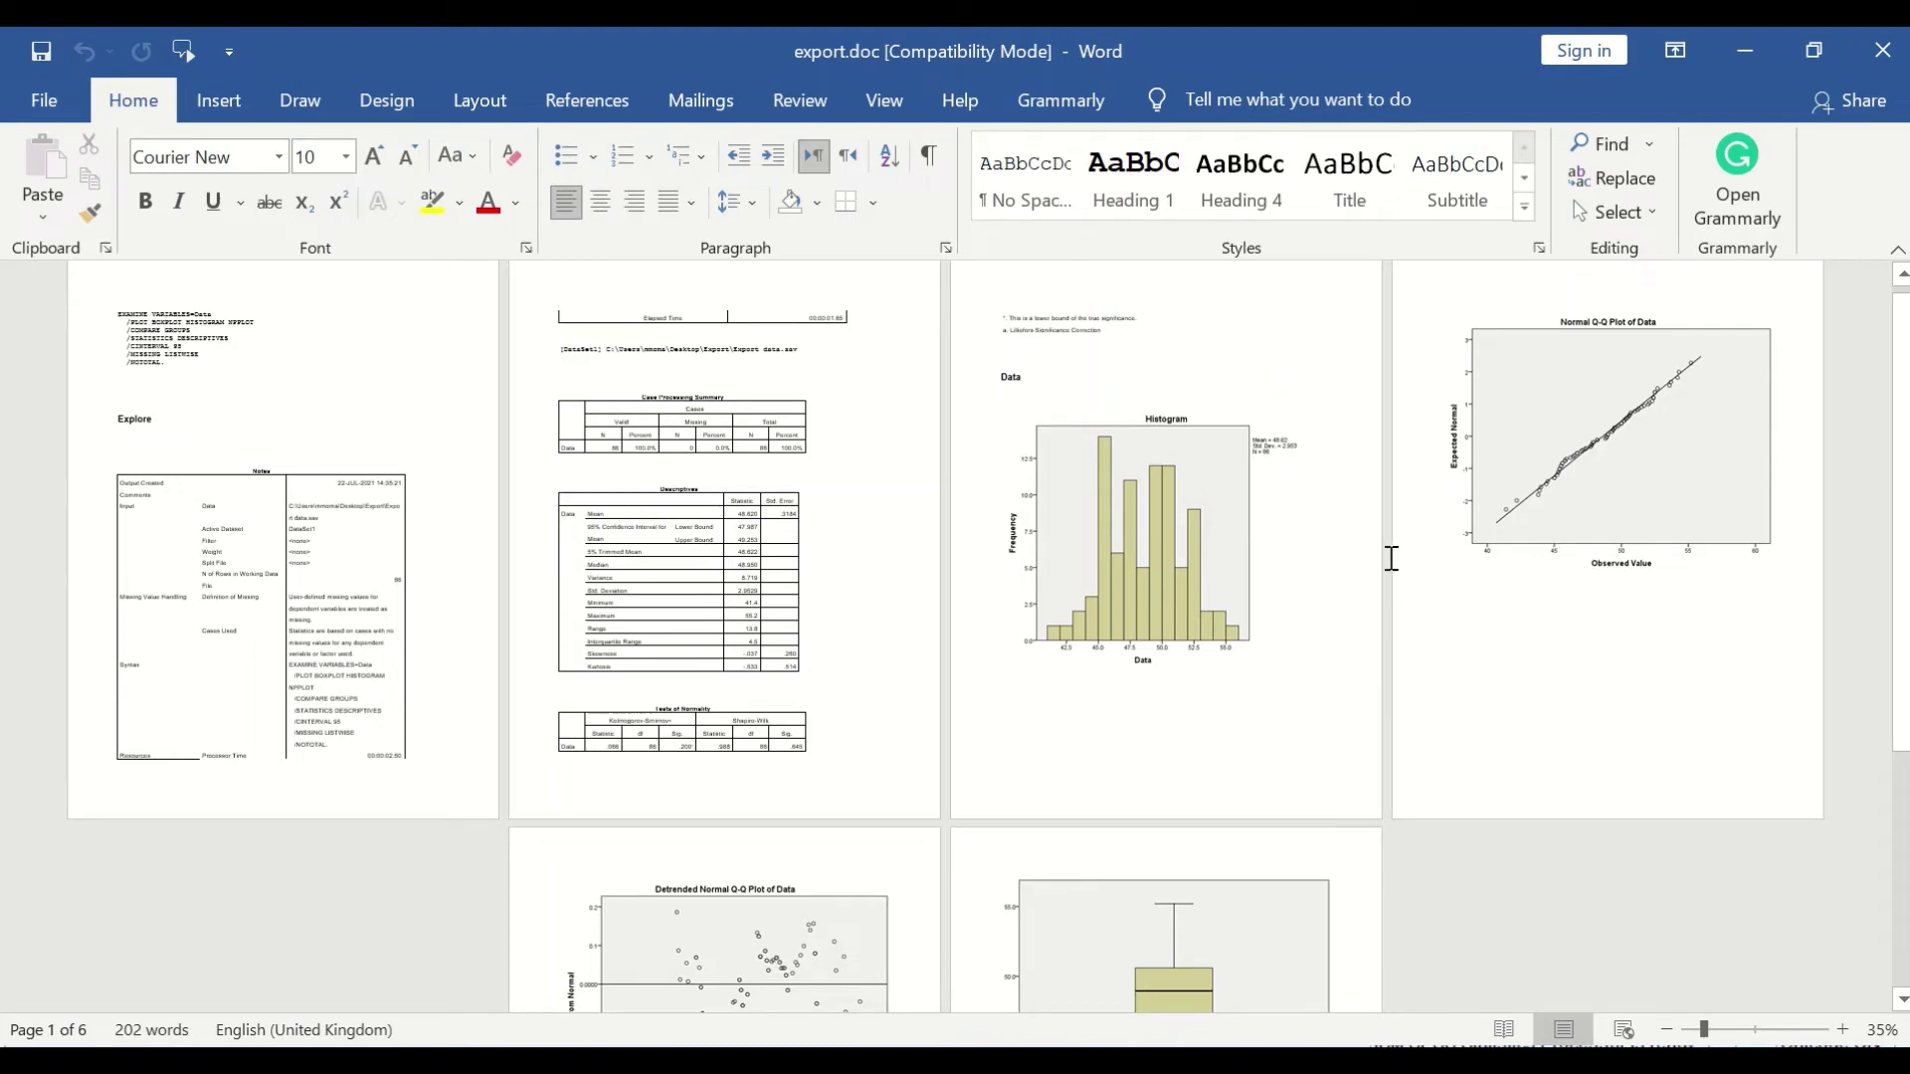
- Return to SPSS from Word and export all output as Excel 97-2004 workbook export.xls
click(1744, 51)
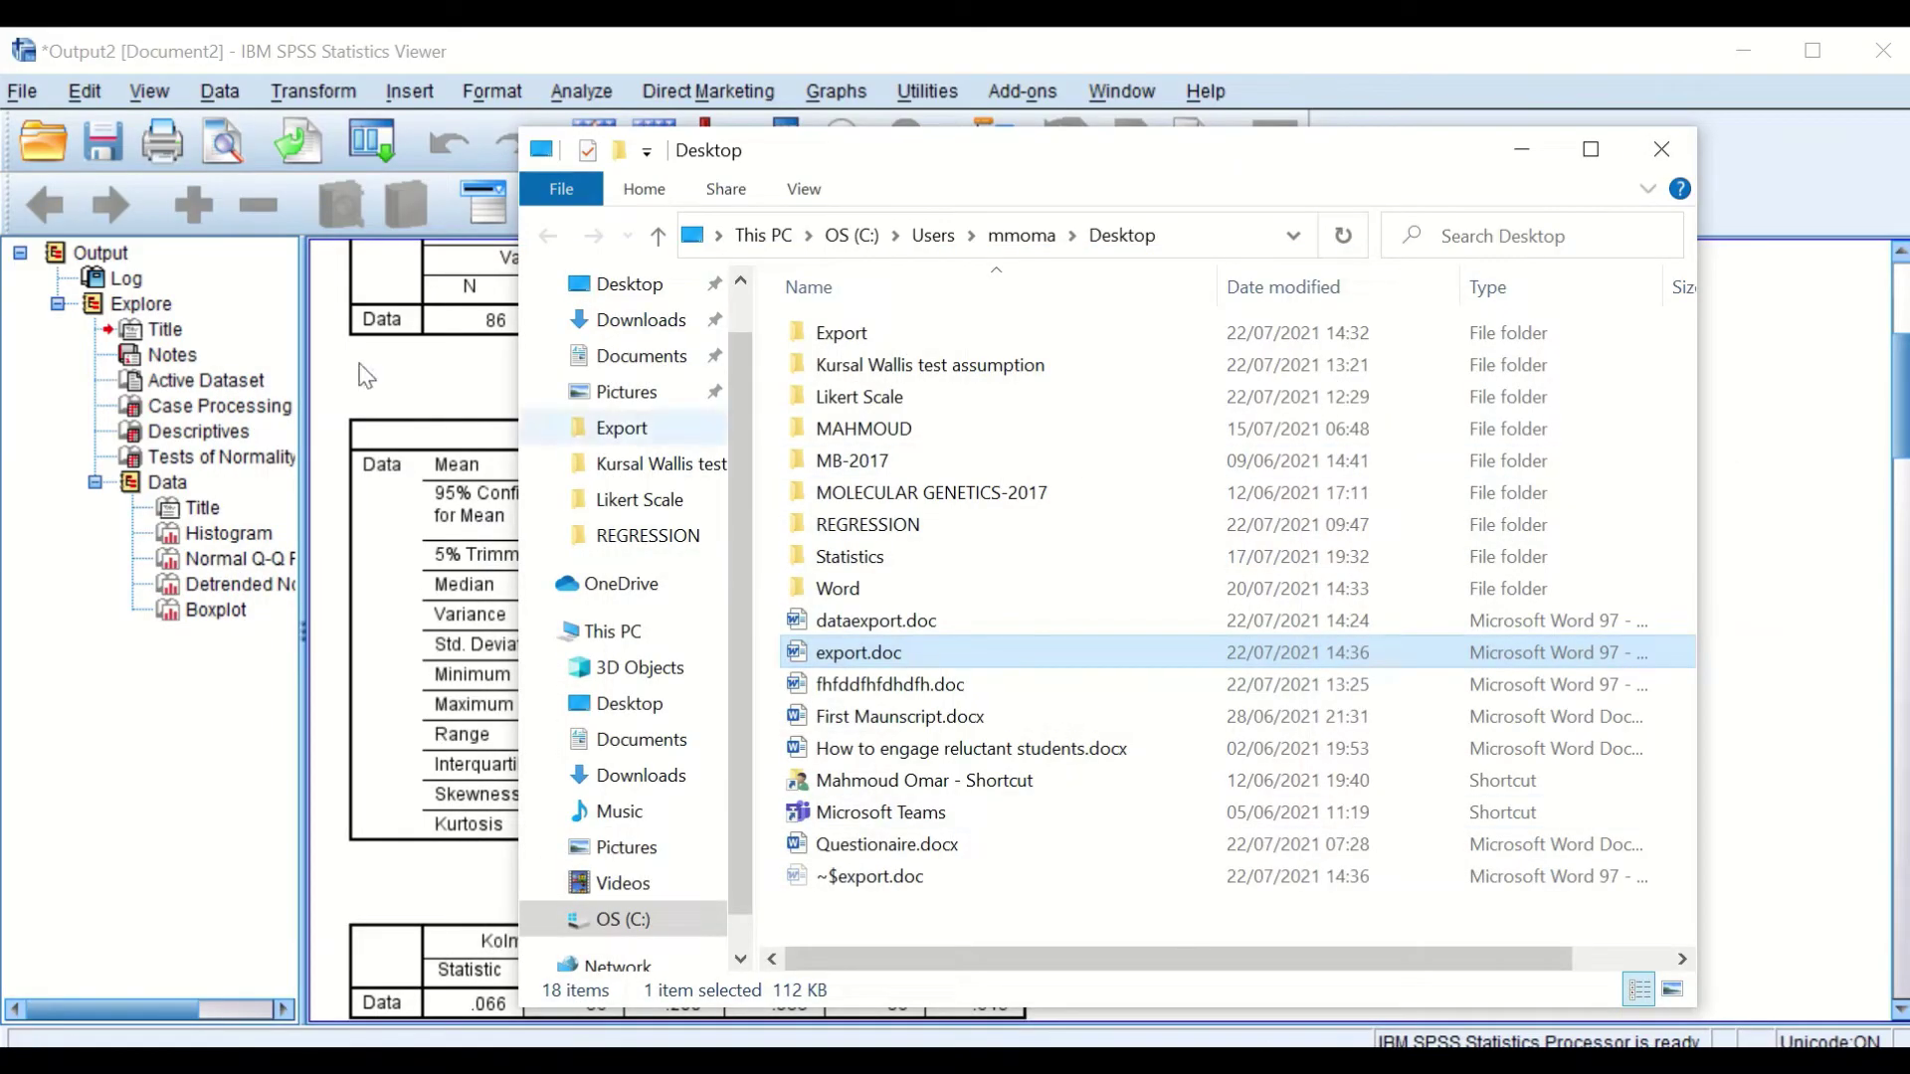
click(223, 702)
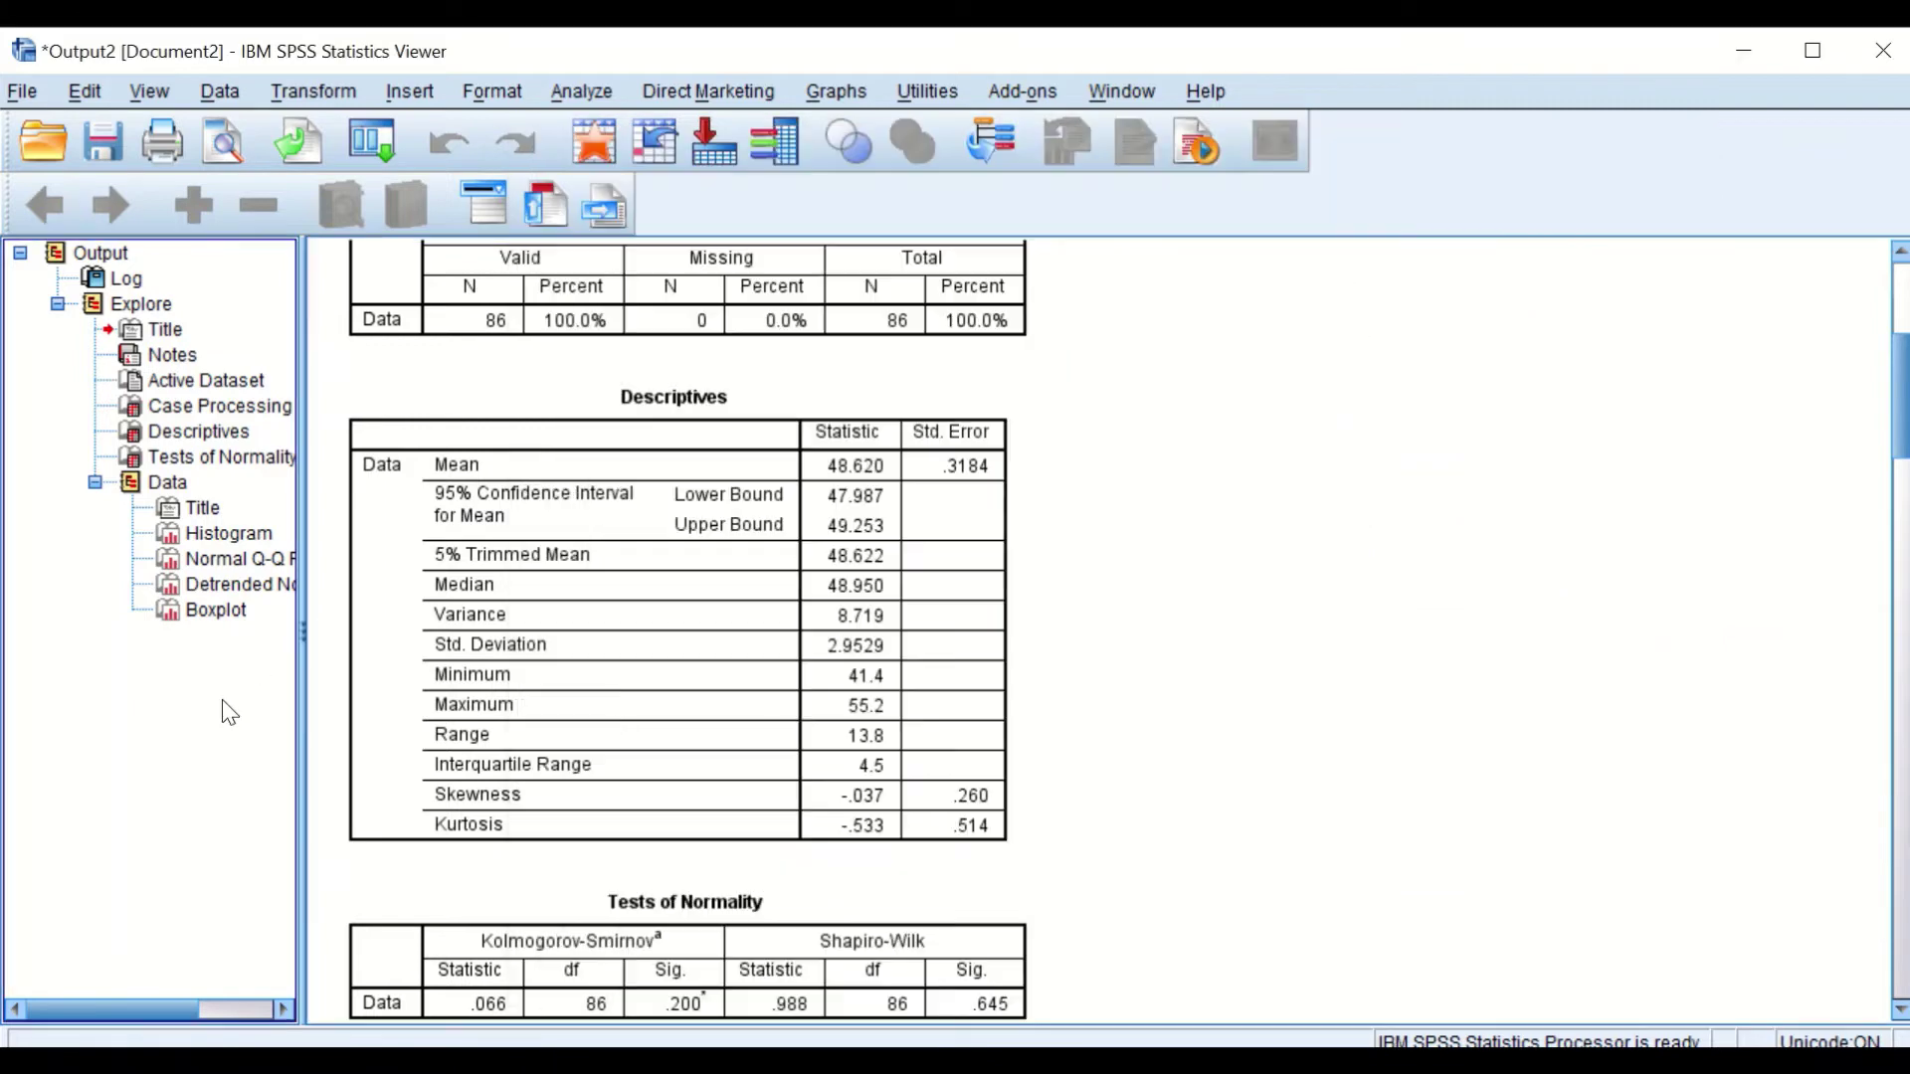
right_click(1547, 373)
click(1610, 654)
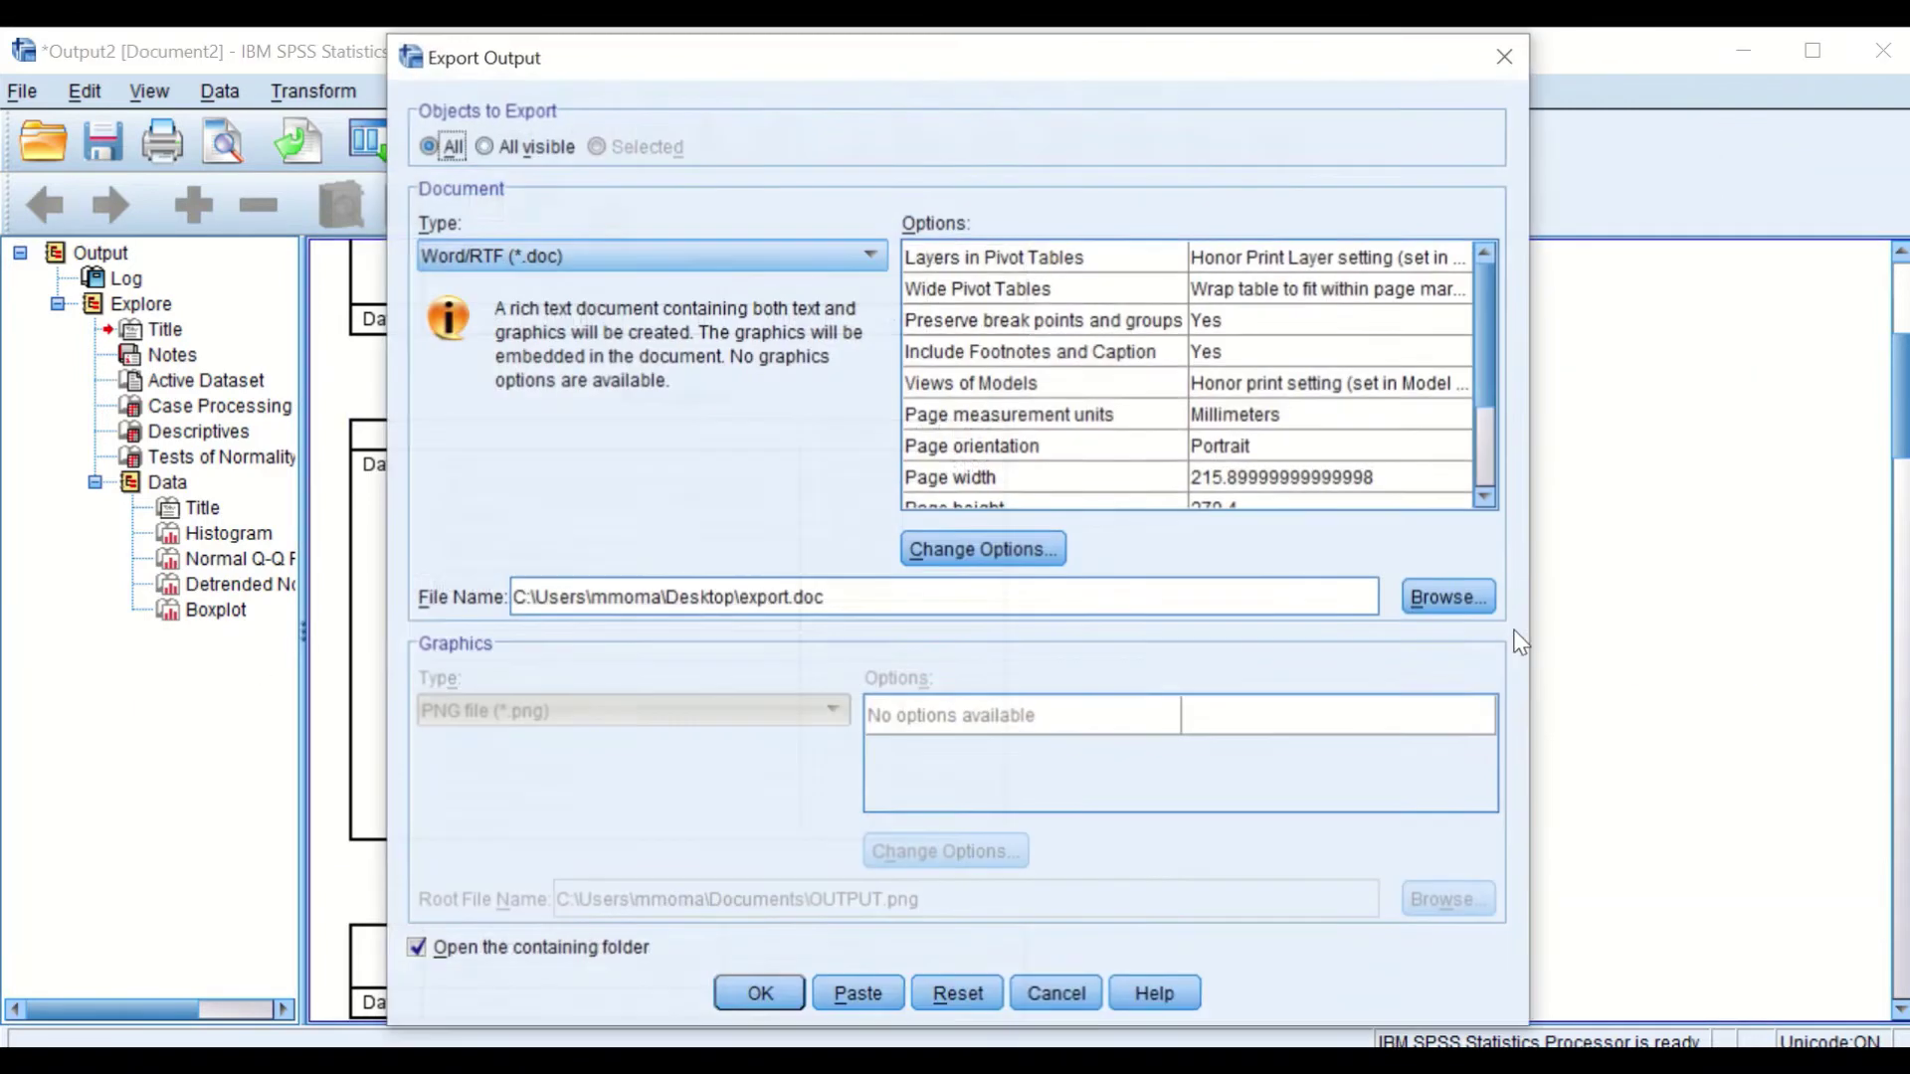
click(717, 257)
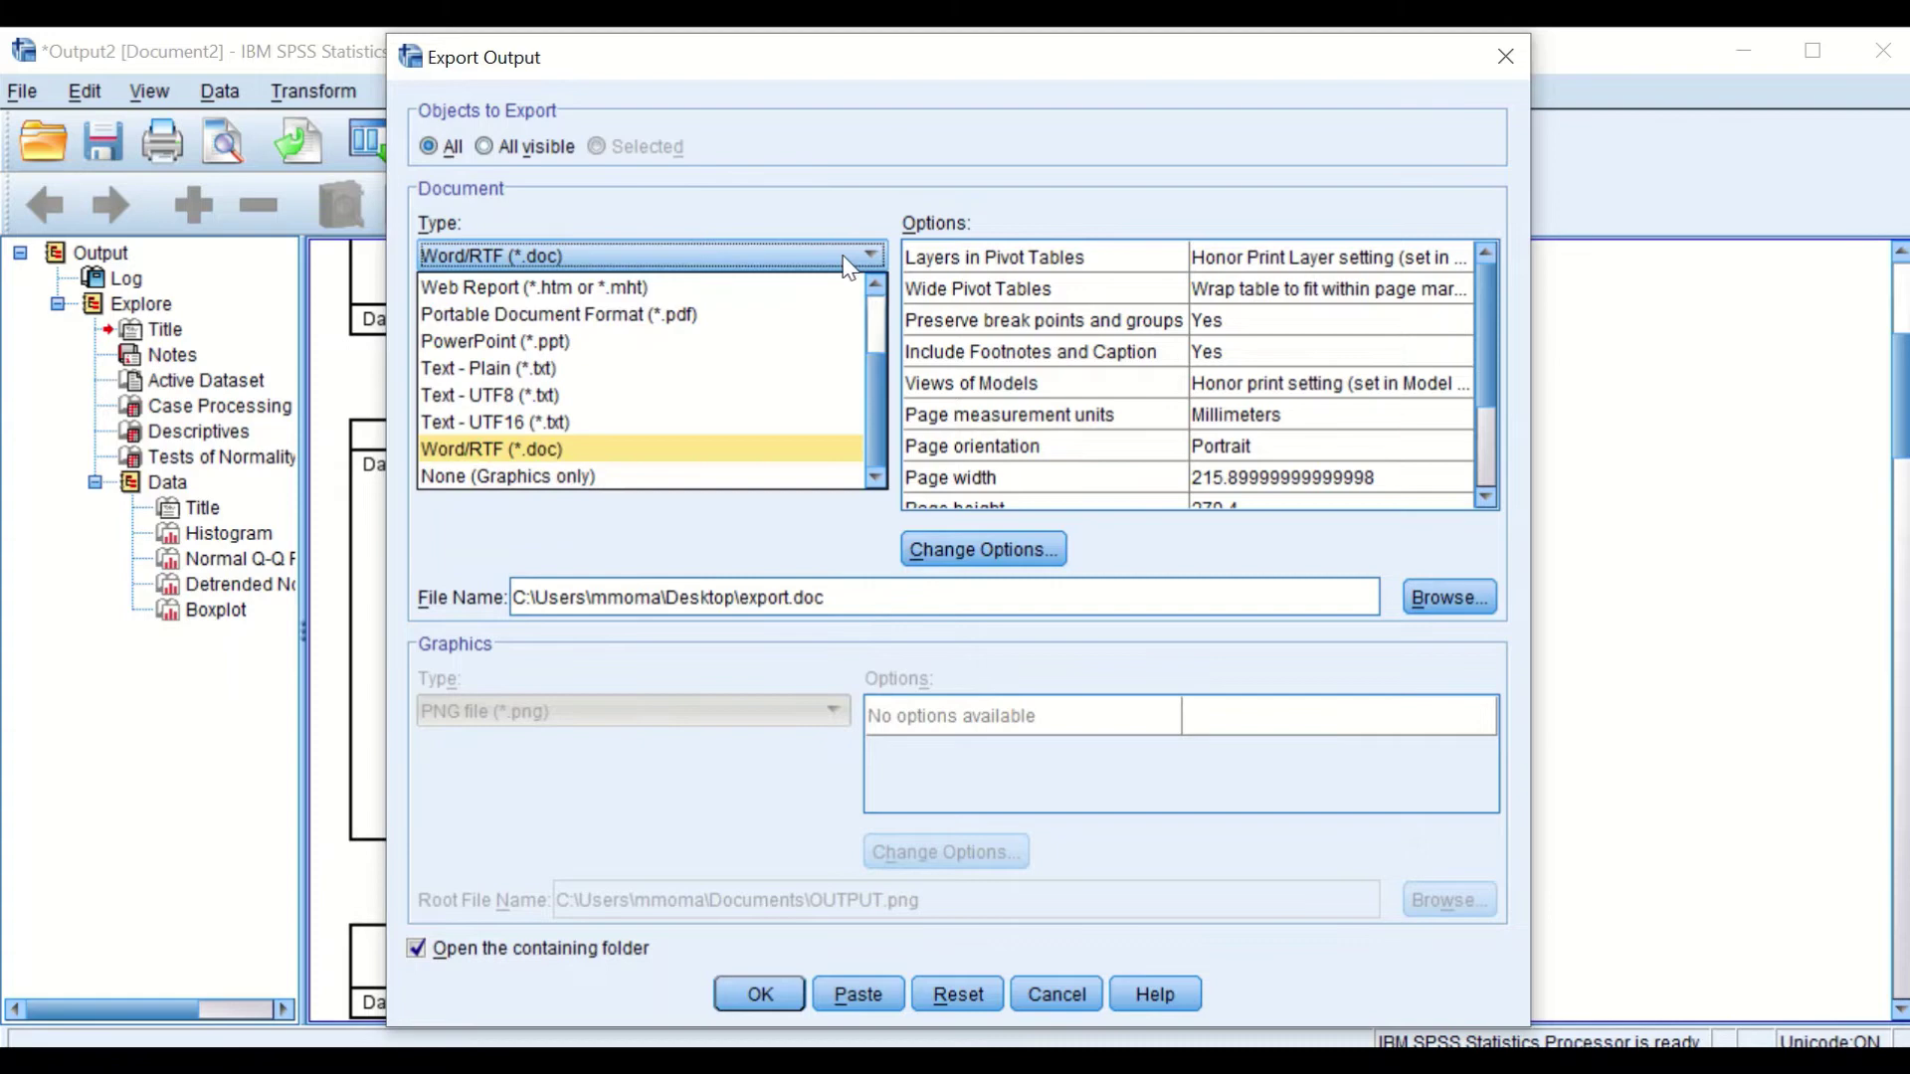
scroll(722, 345, up, 2)
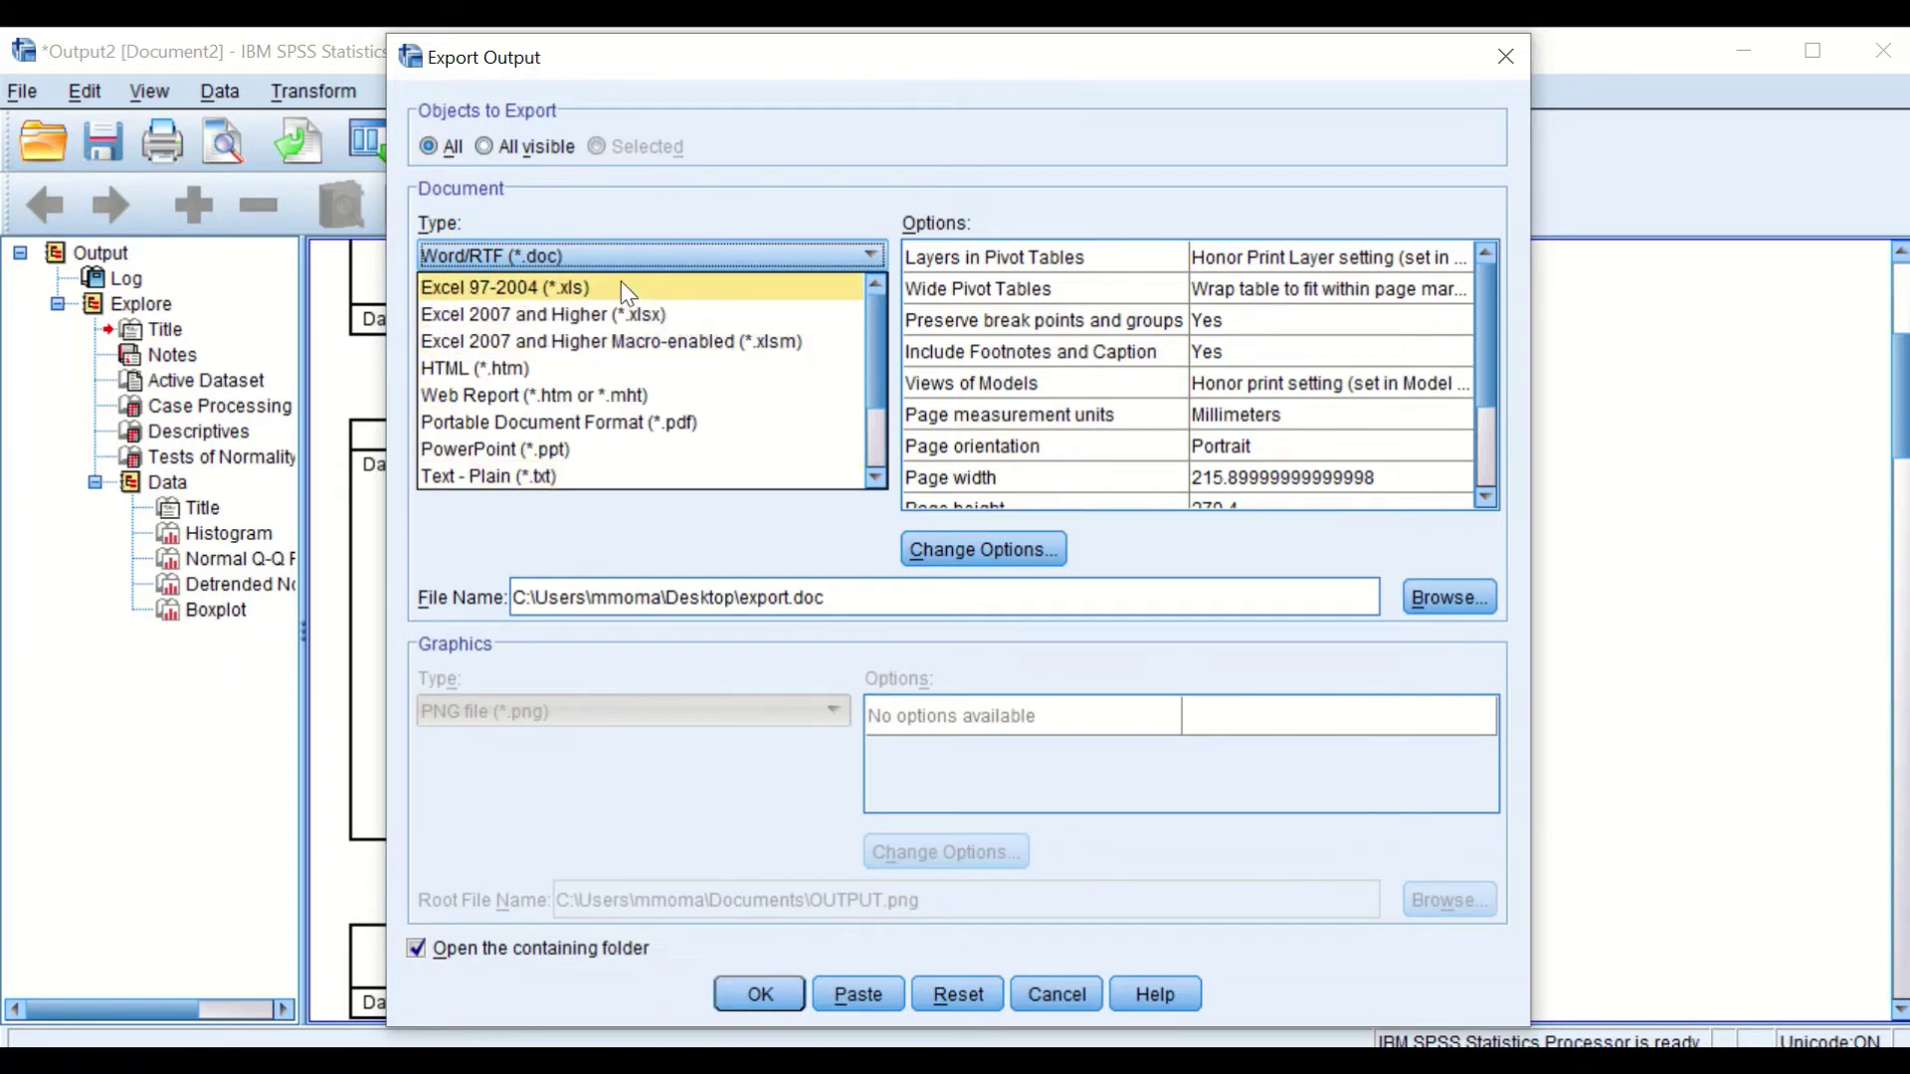
click(504, 288)
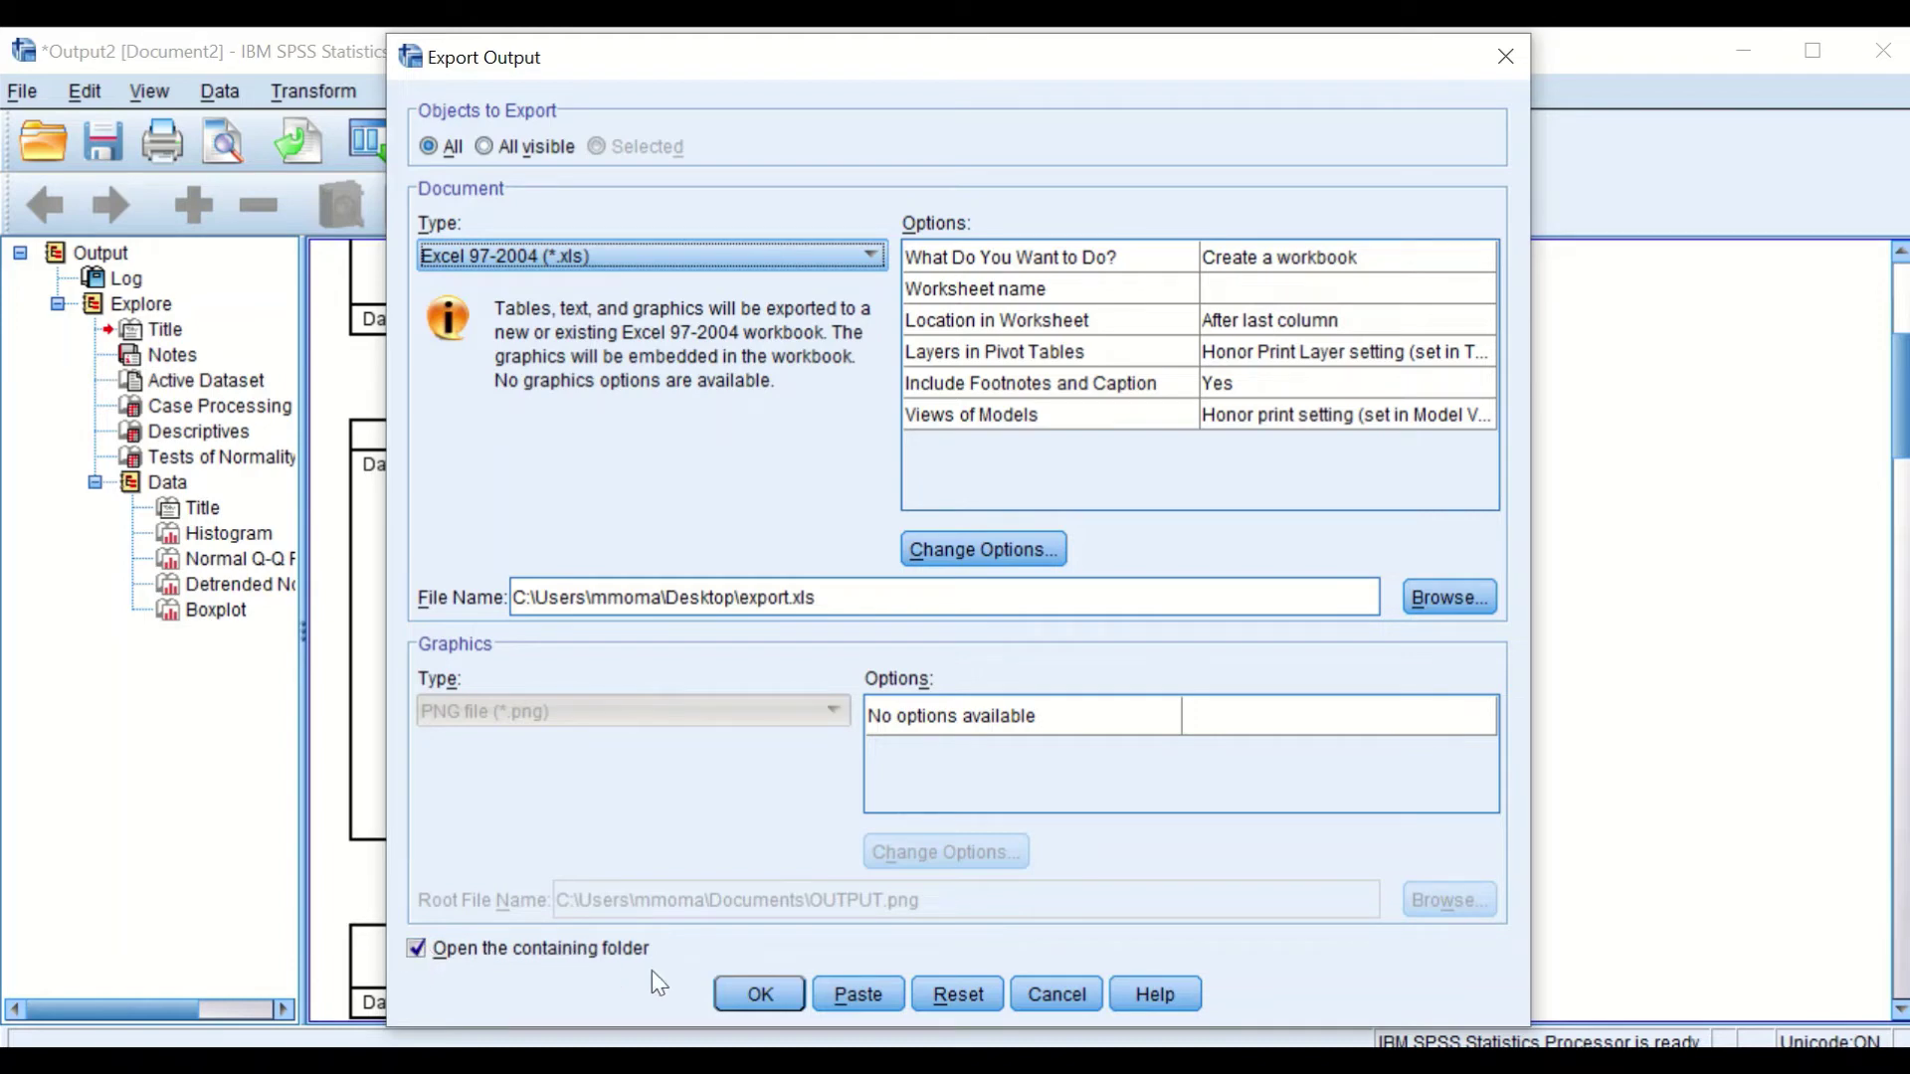
click(763, 994)
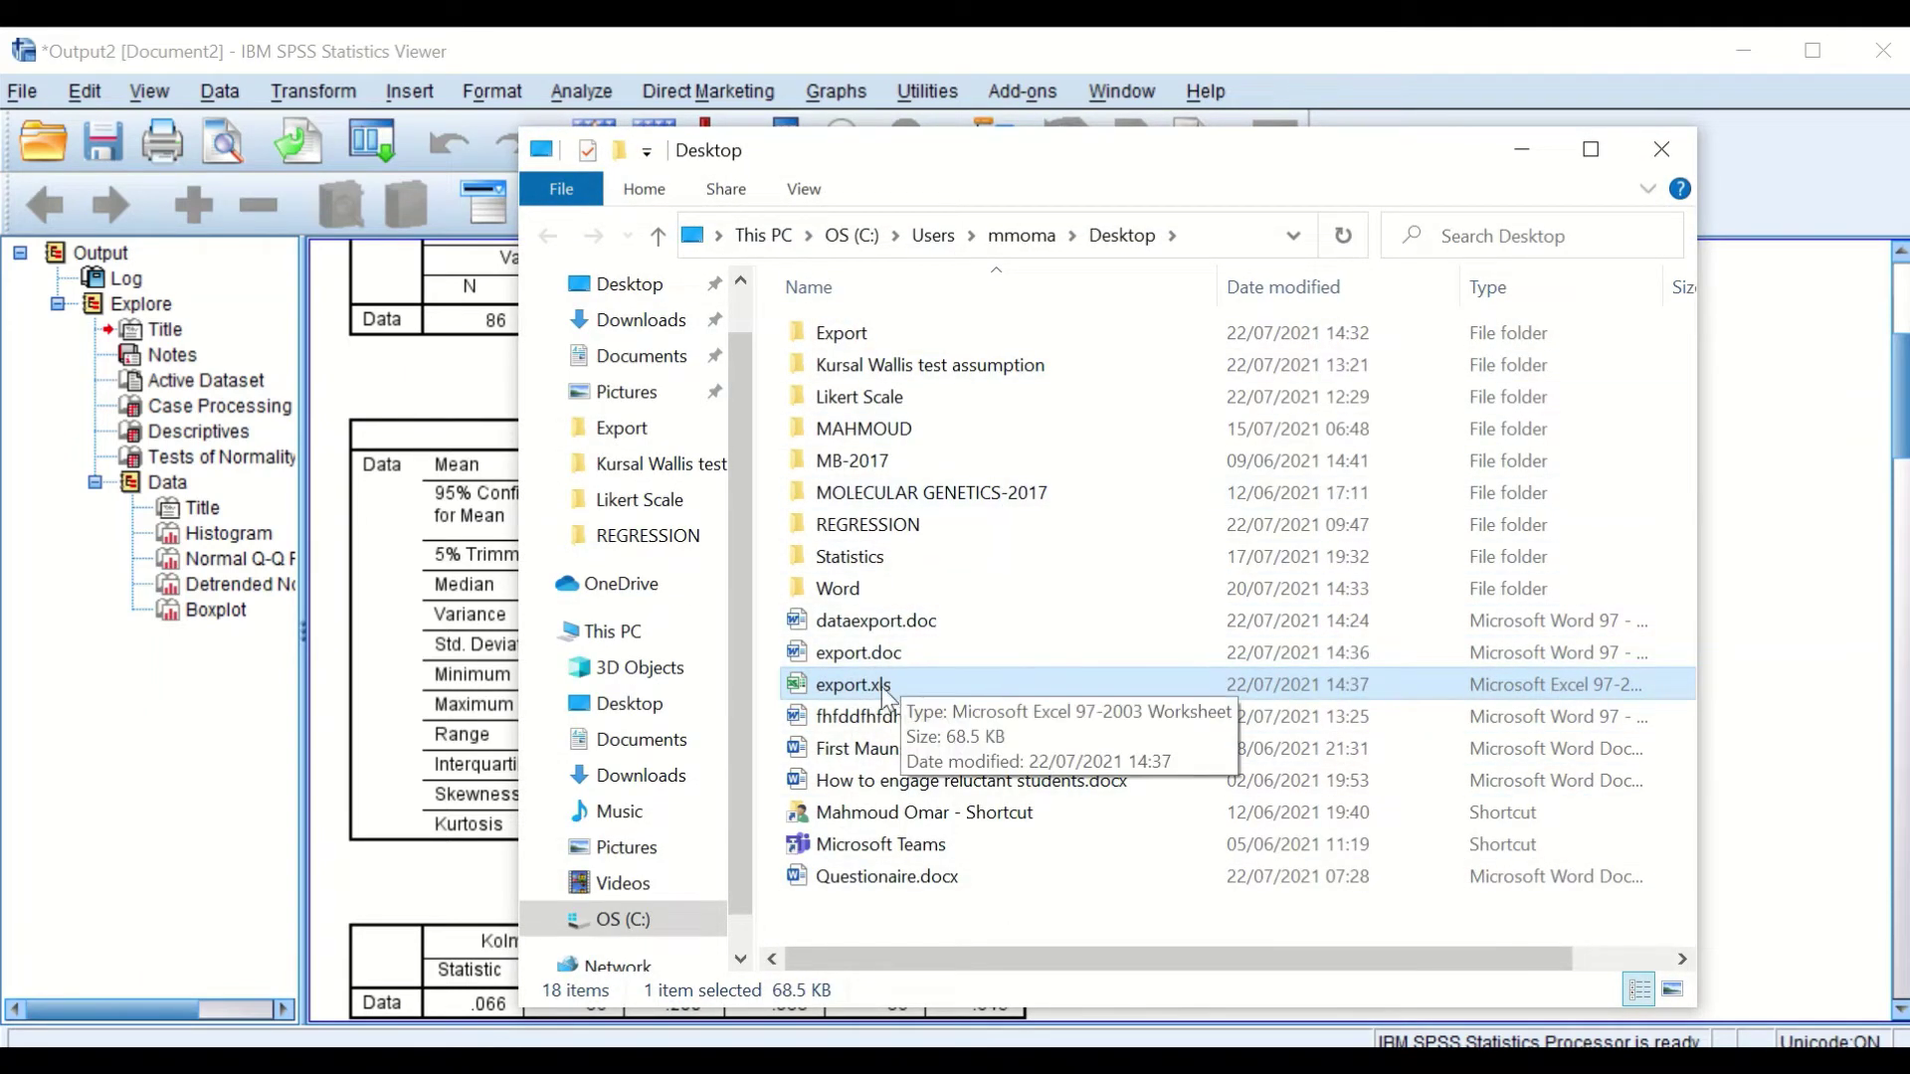
- Open export.xls and zoom the sheet out several levels to view the tables and histogram
double_click(853, 686)
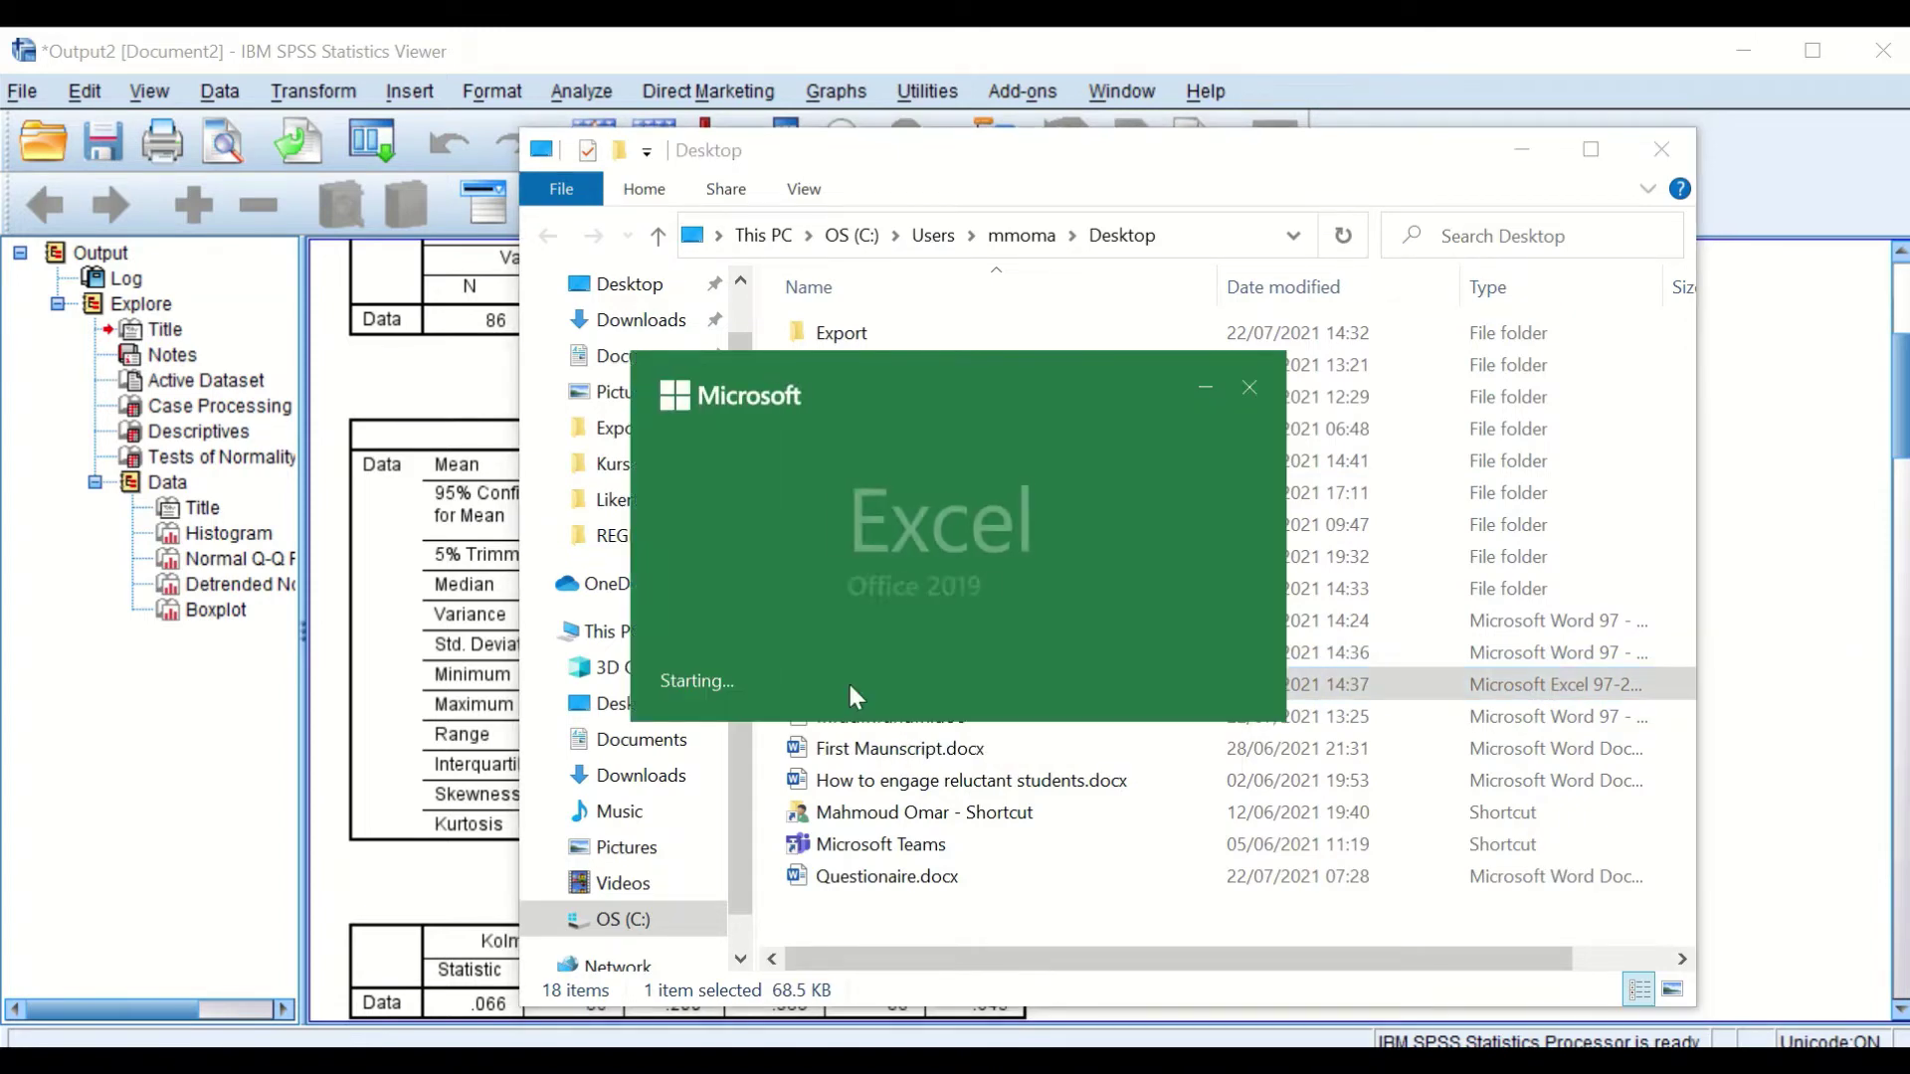
scroll(1189, 620, down, 2)
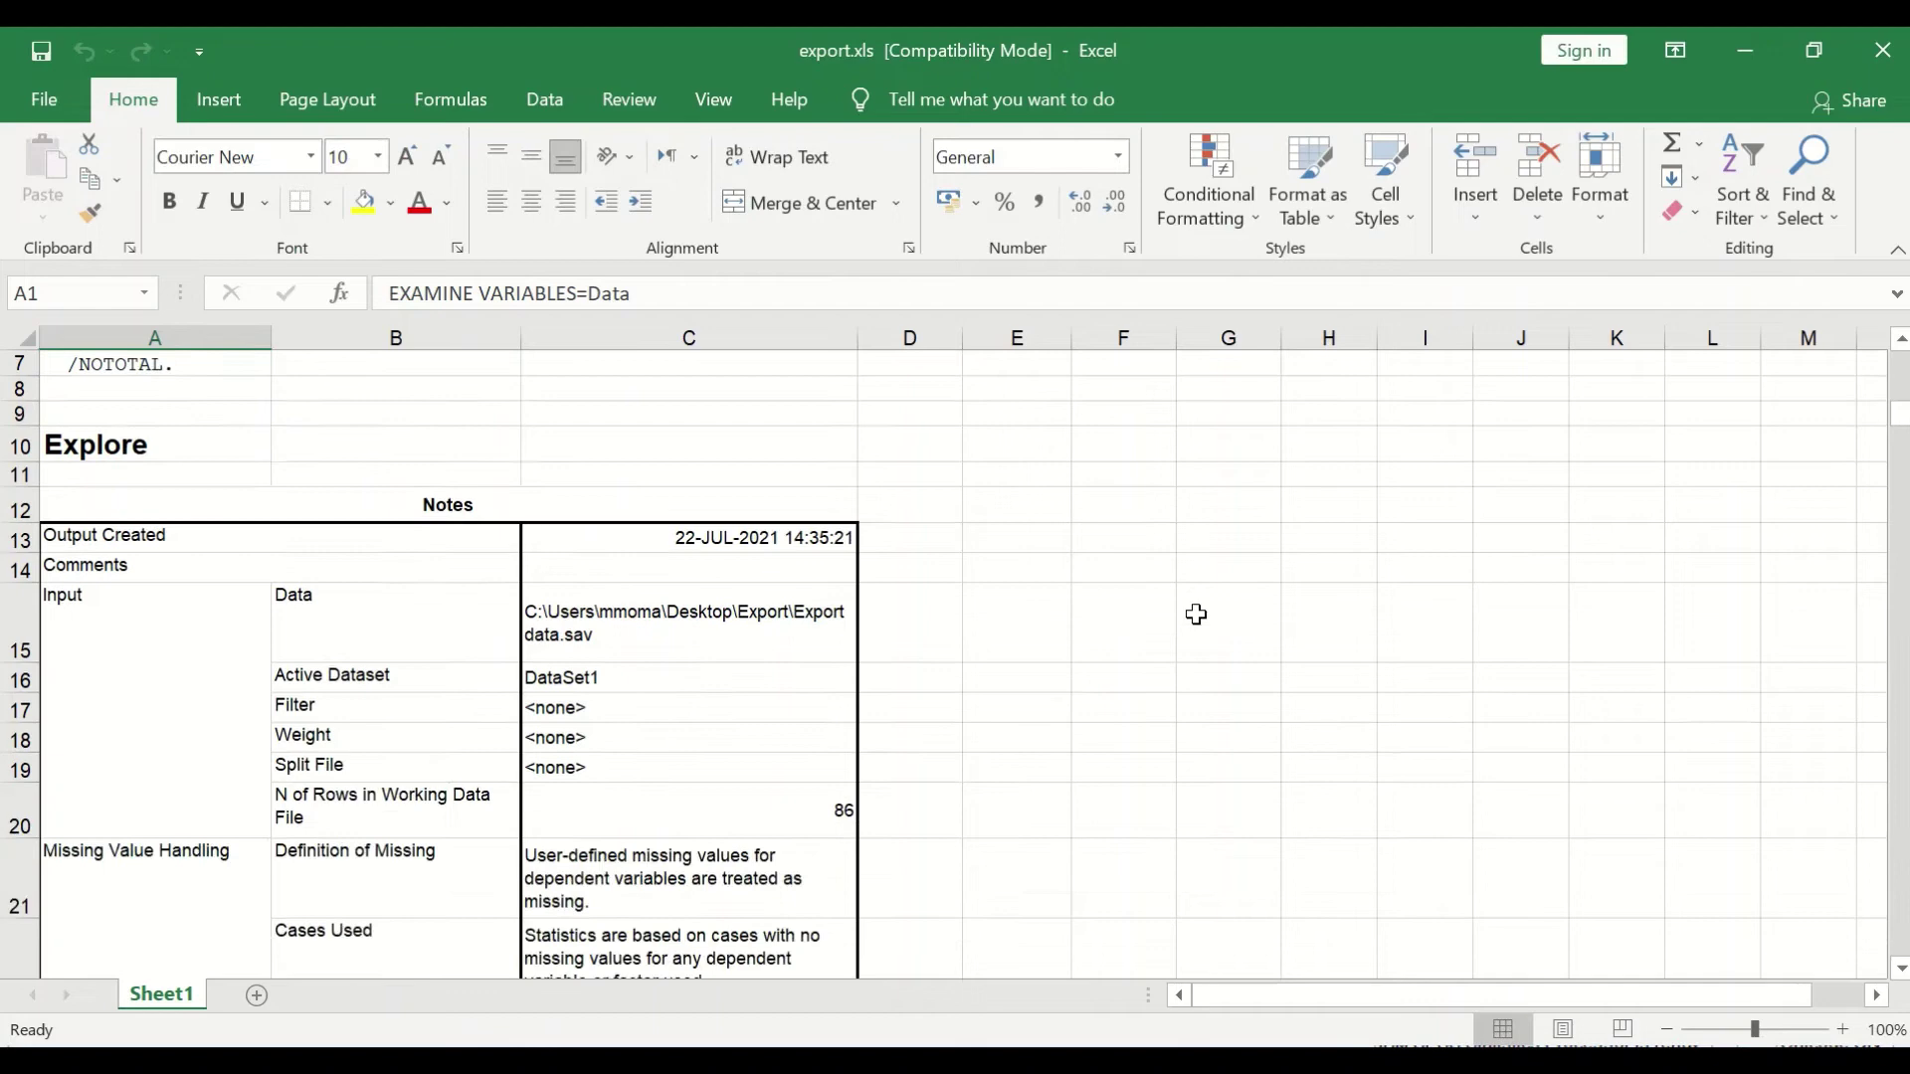
scroll(1189, 621, down, 4)
scroll(1188, 622, down, 4)
scroll(1189, 620, down, 4)
scroll(1190, 622, down, 6)
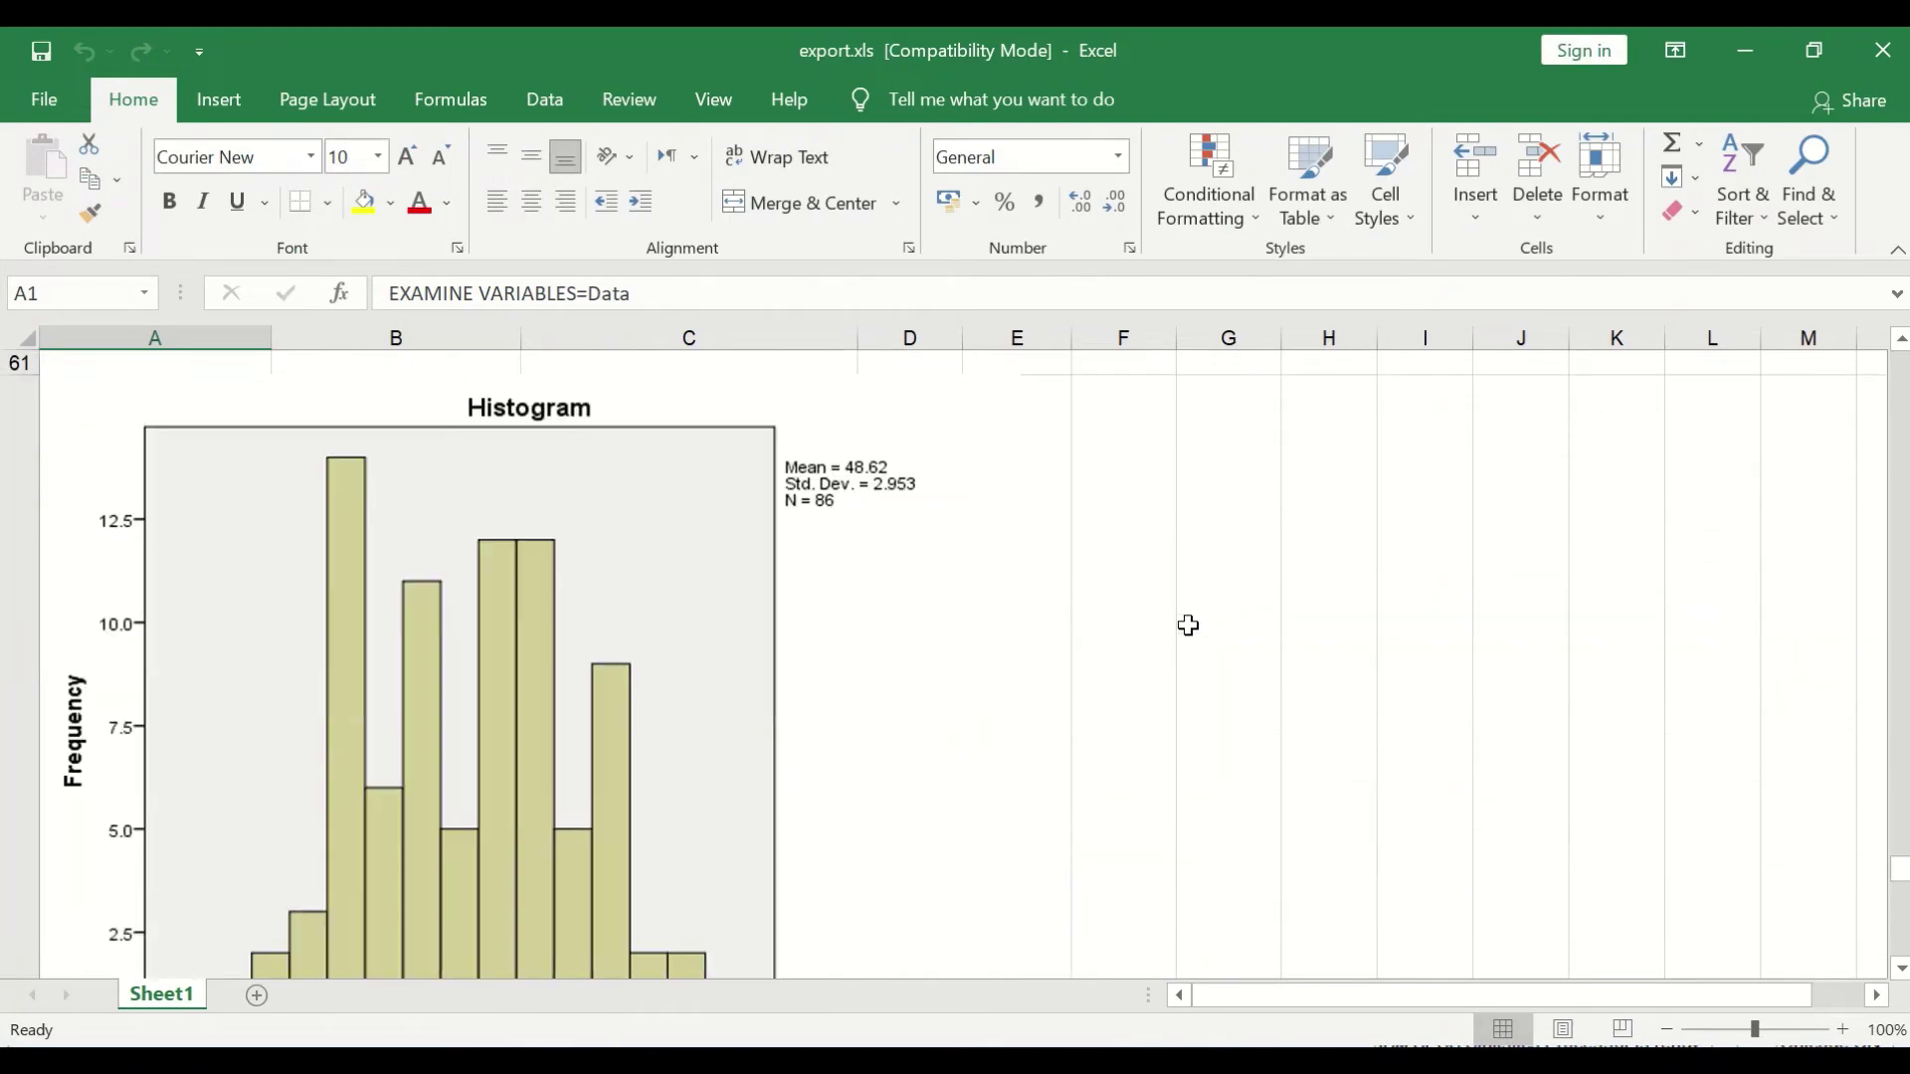
scroll(1187, 625, down, 3)
scroll(1188, 626, up, 3)
click(1667, 1029)
click(1666, 1029)
click(1667, 1030)
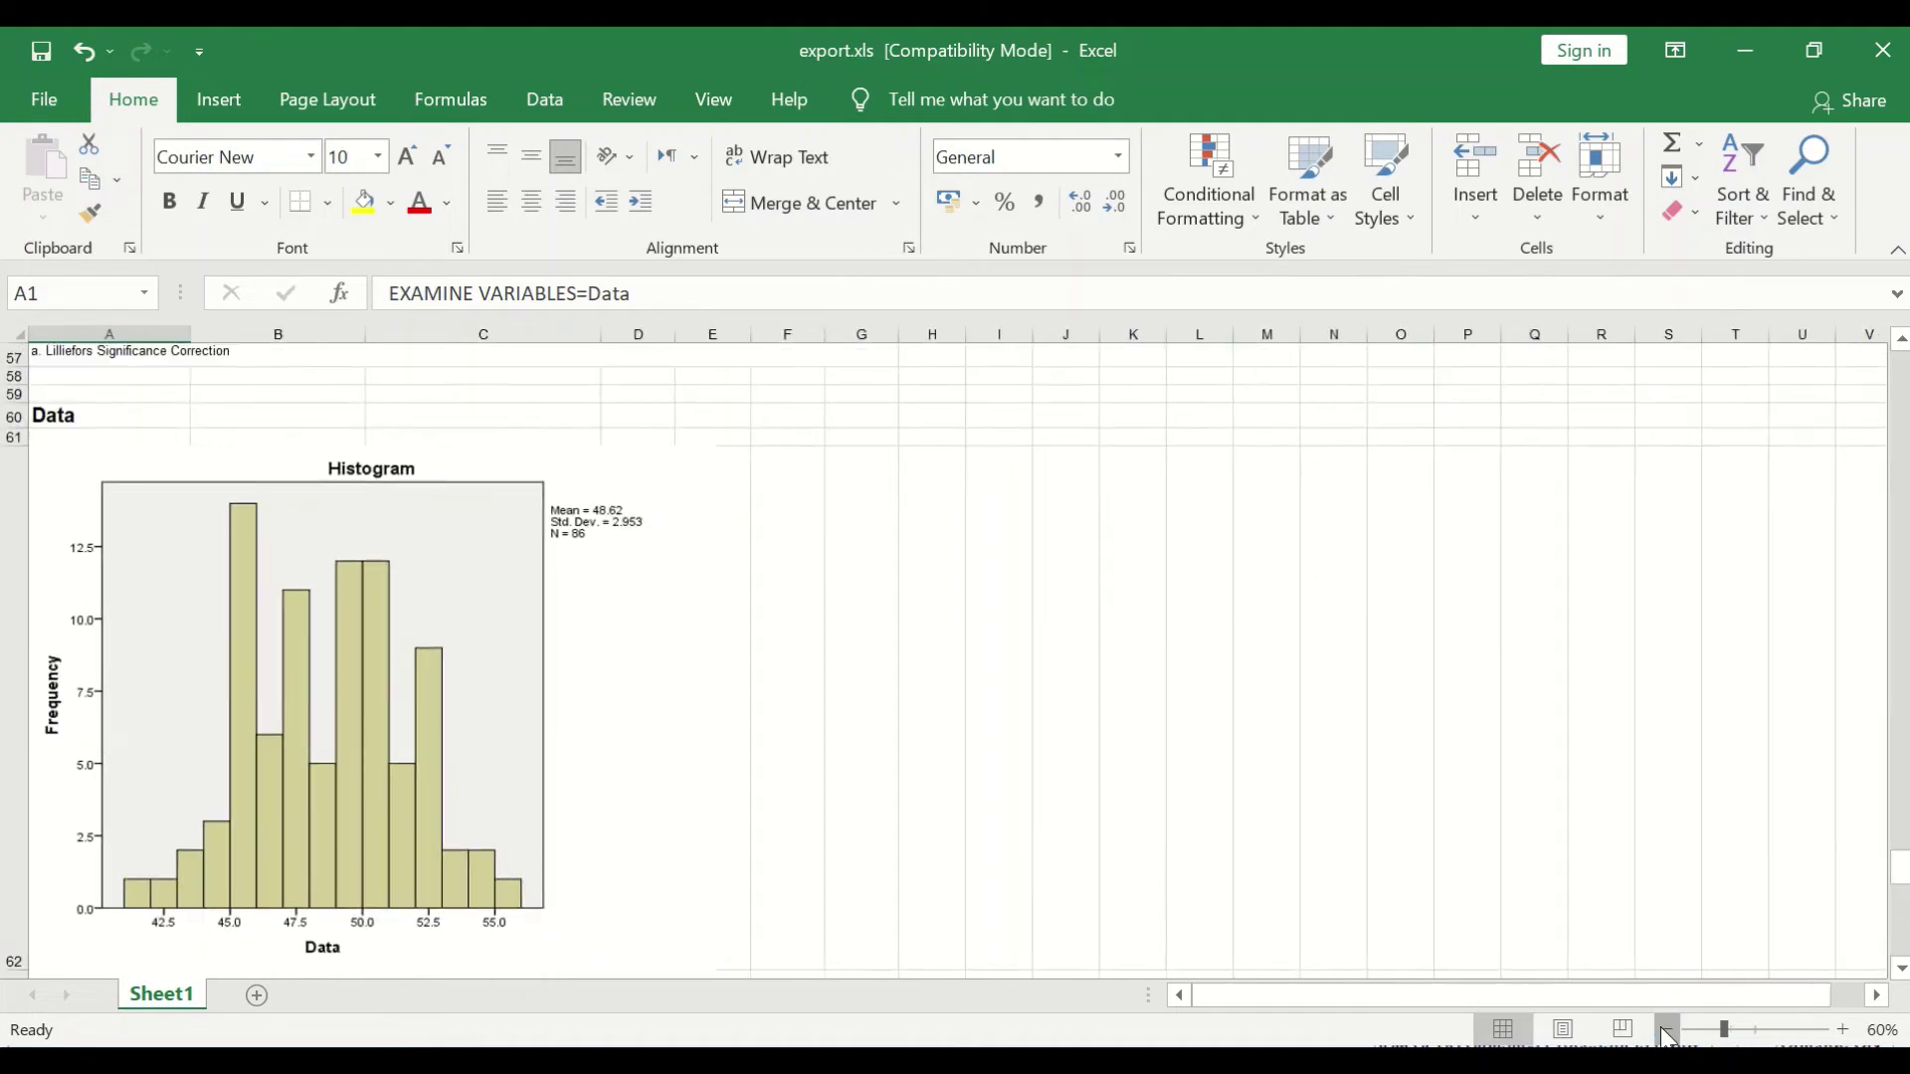
click(1666, 1030)
click(1667, 1029)
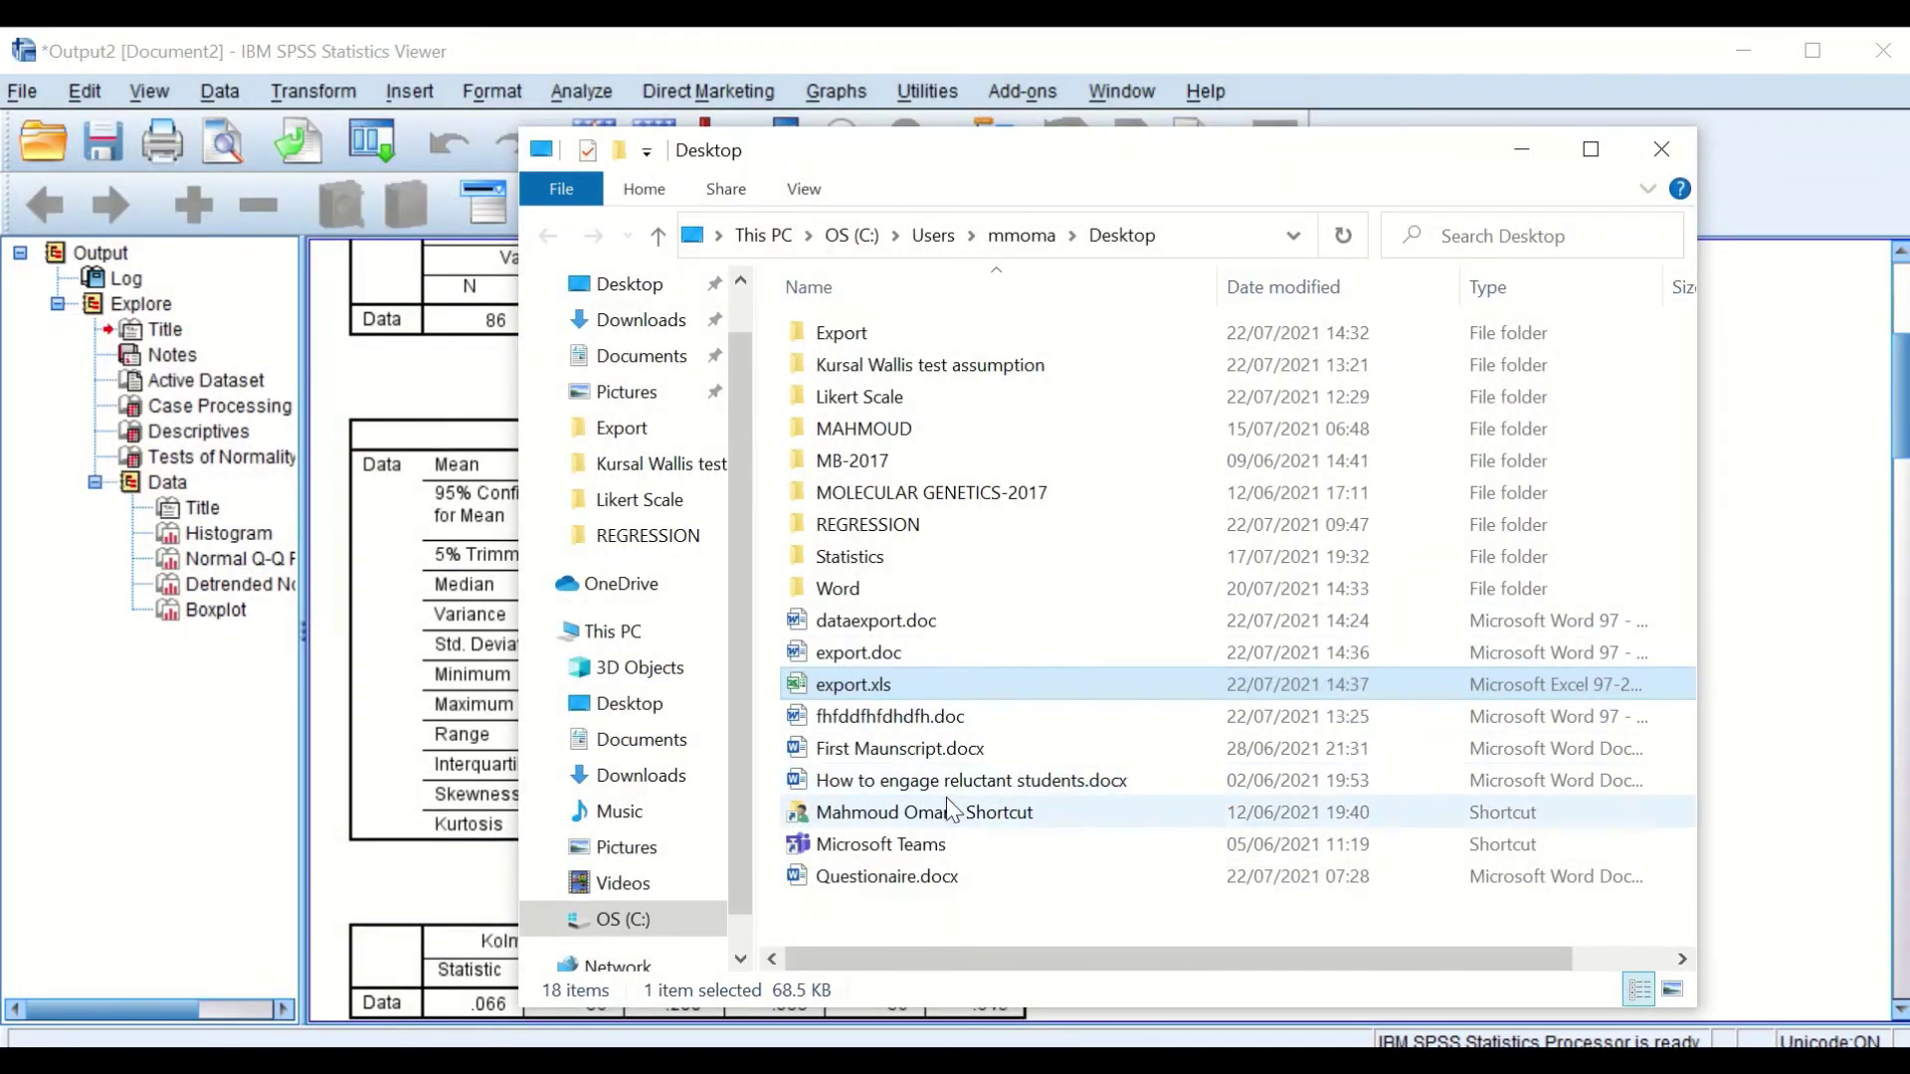
- Close the Explorer window and export all output as Portable Document Format (*.pdf)
click(1663, 158)
right_click(1529, 370)
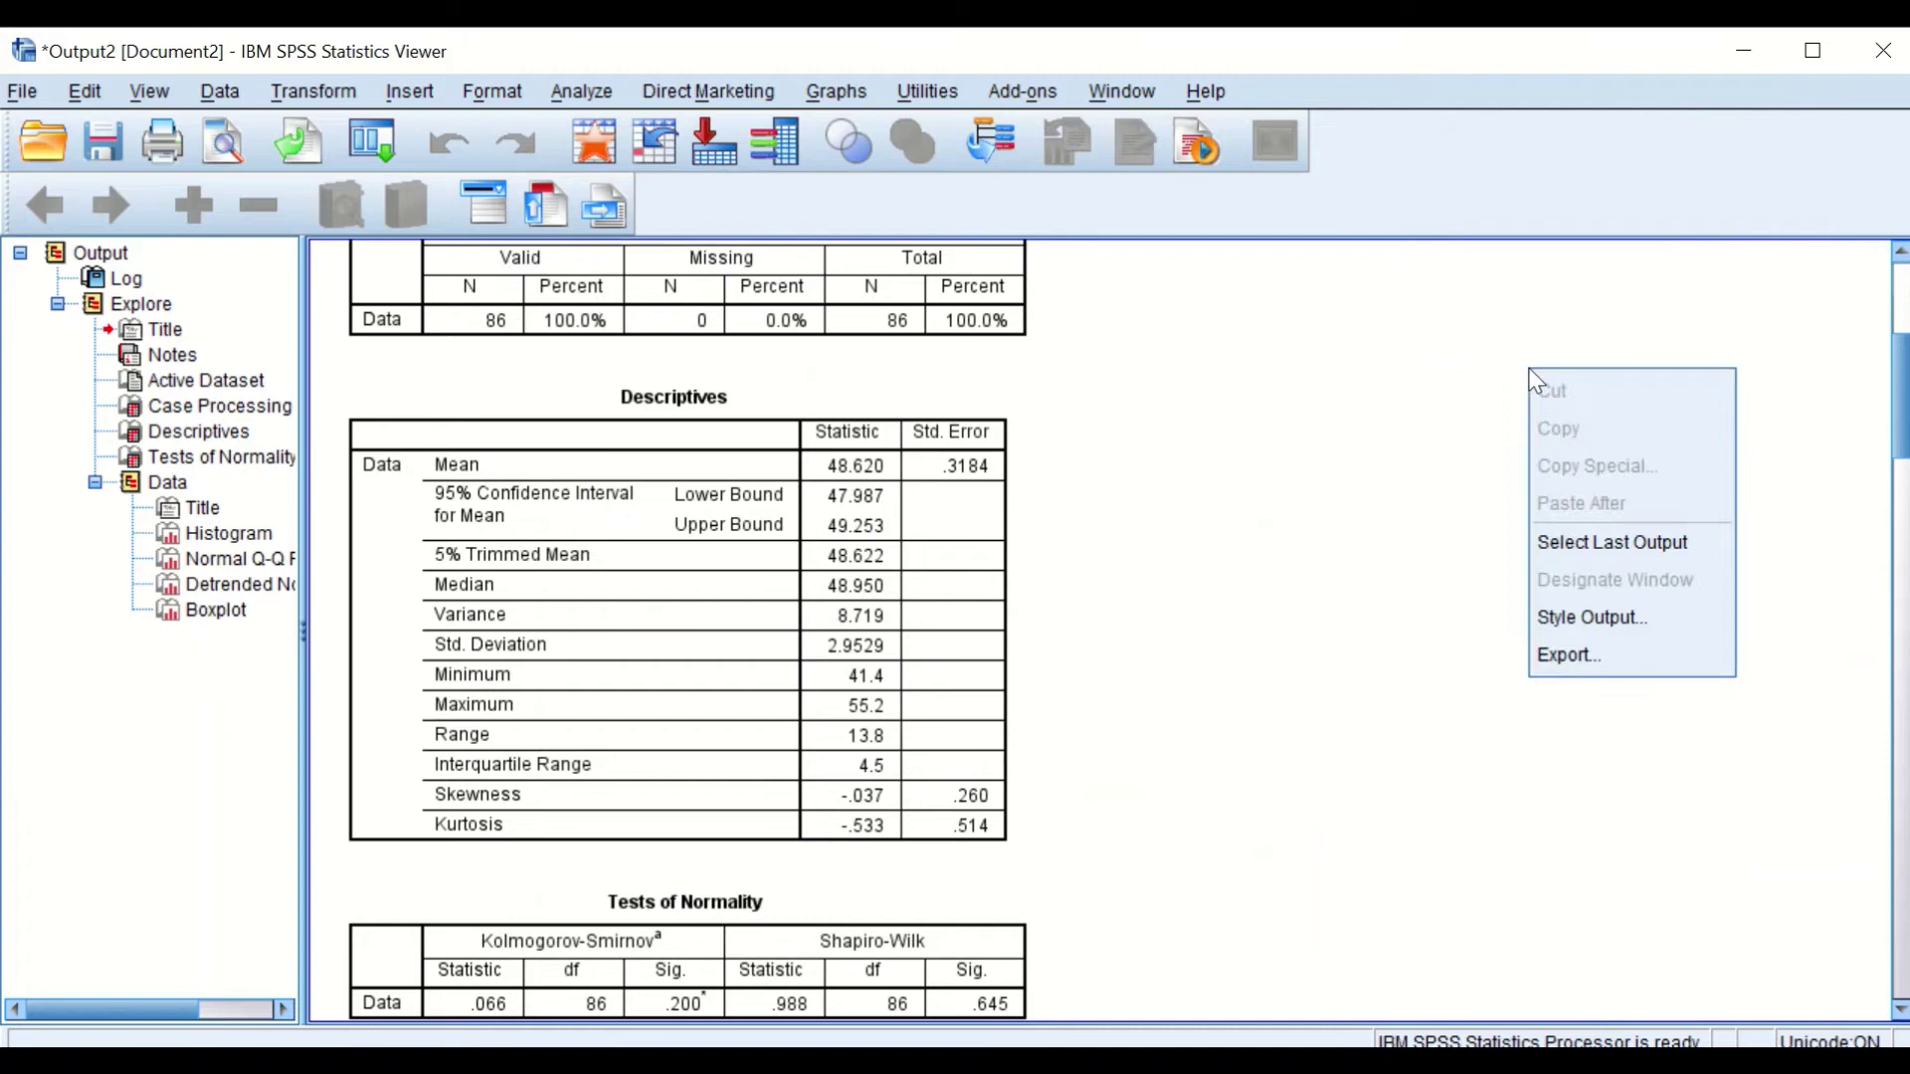
click(1628, 658)
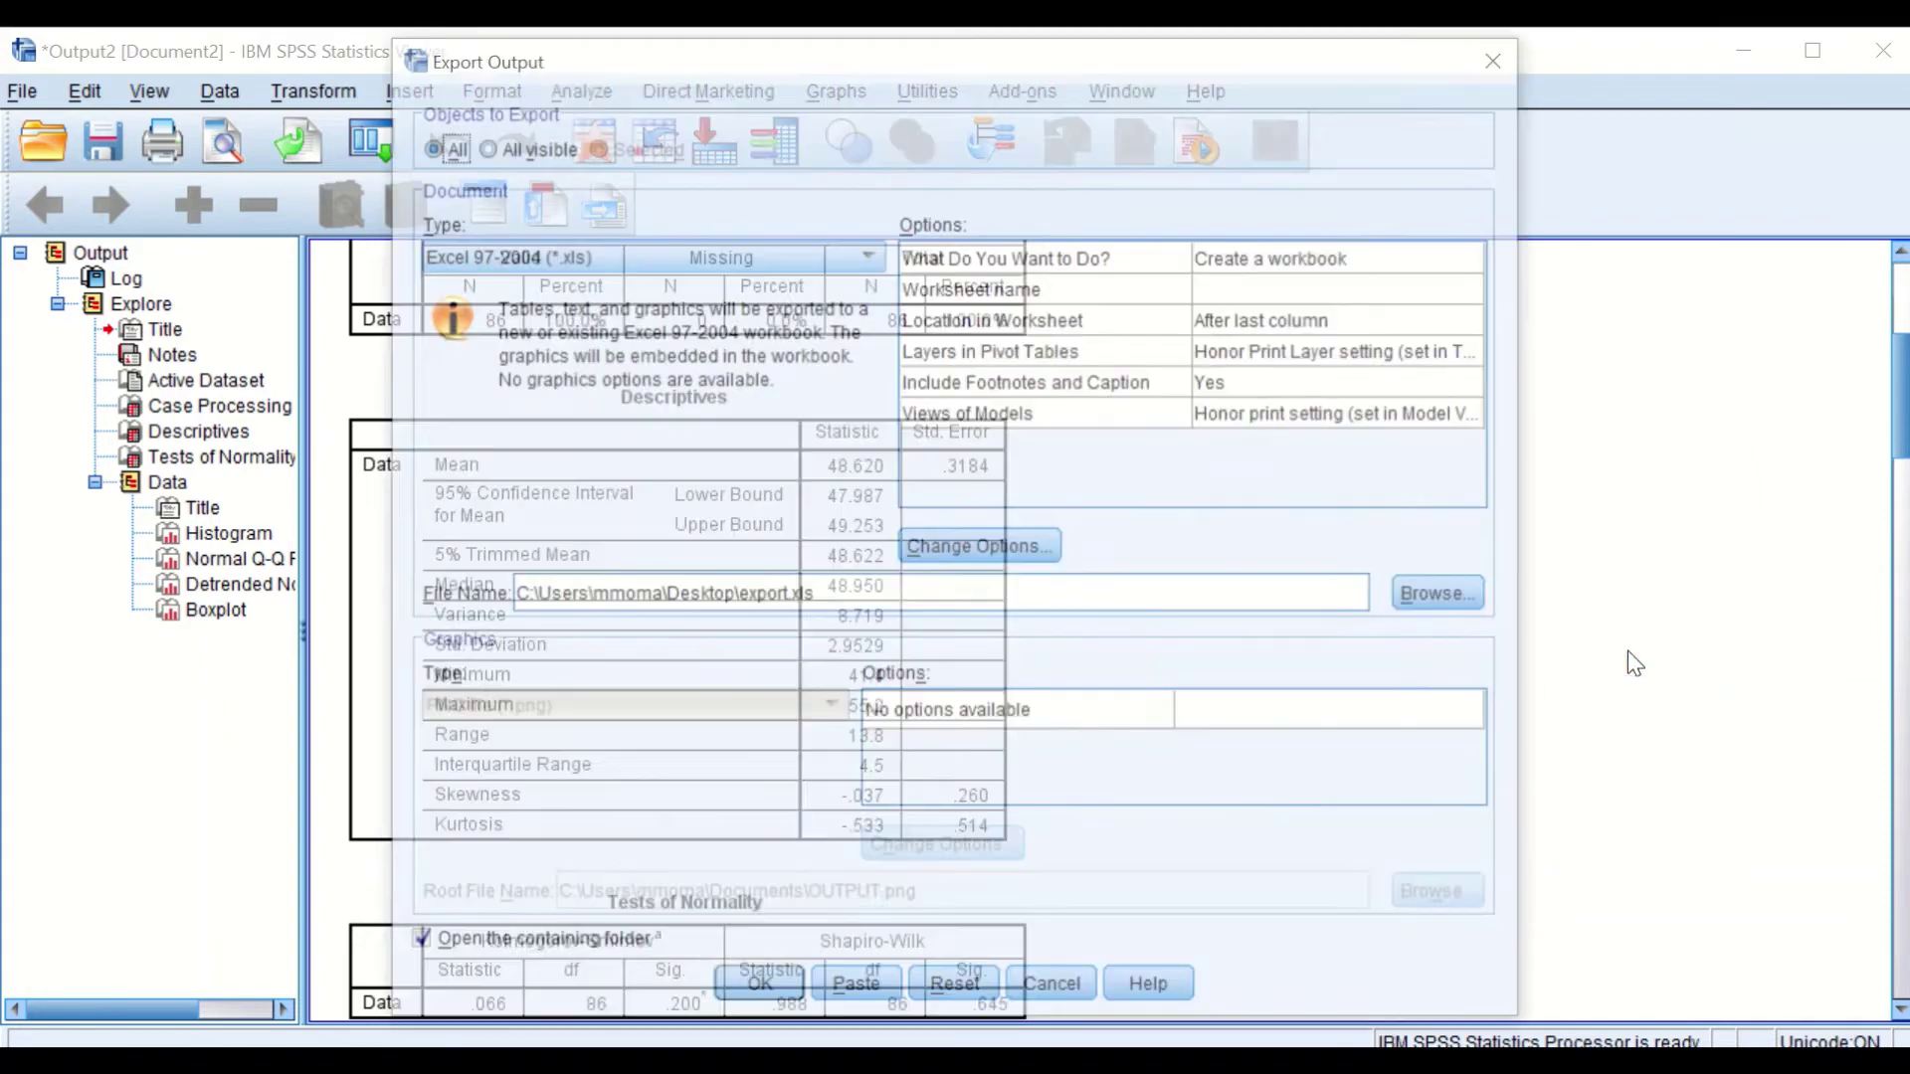
click(767, 256)
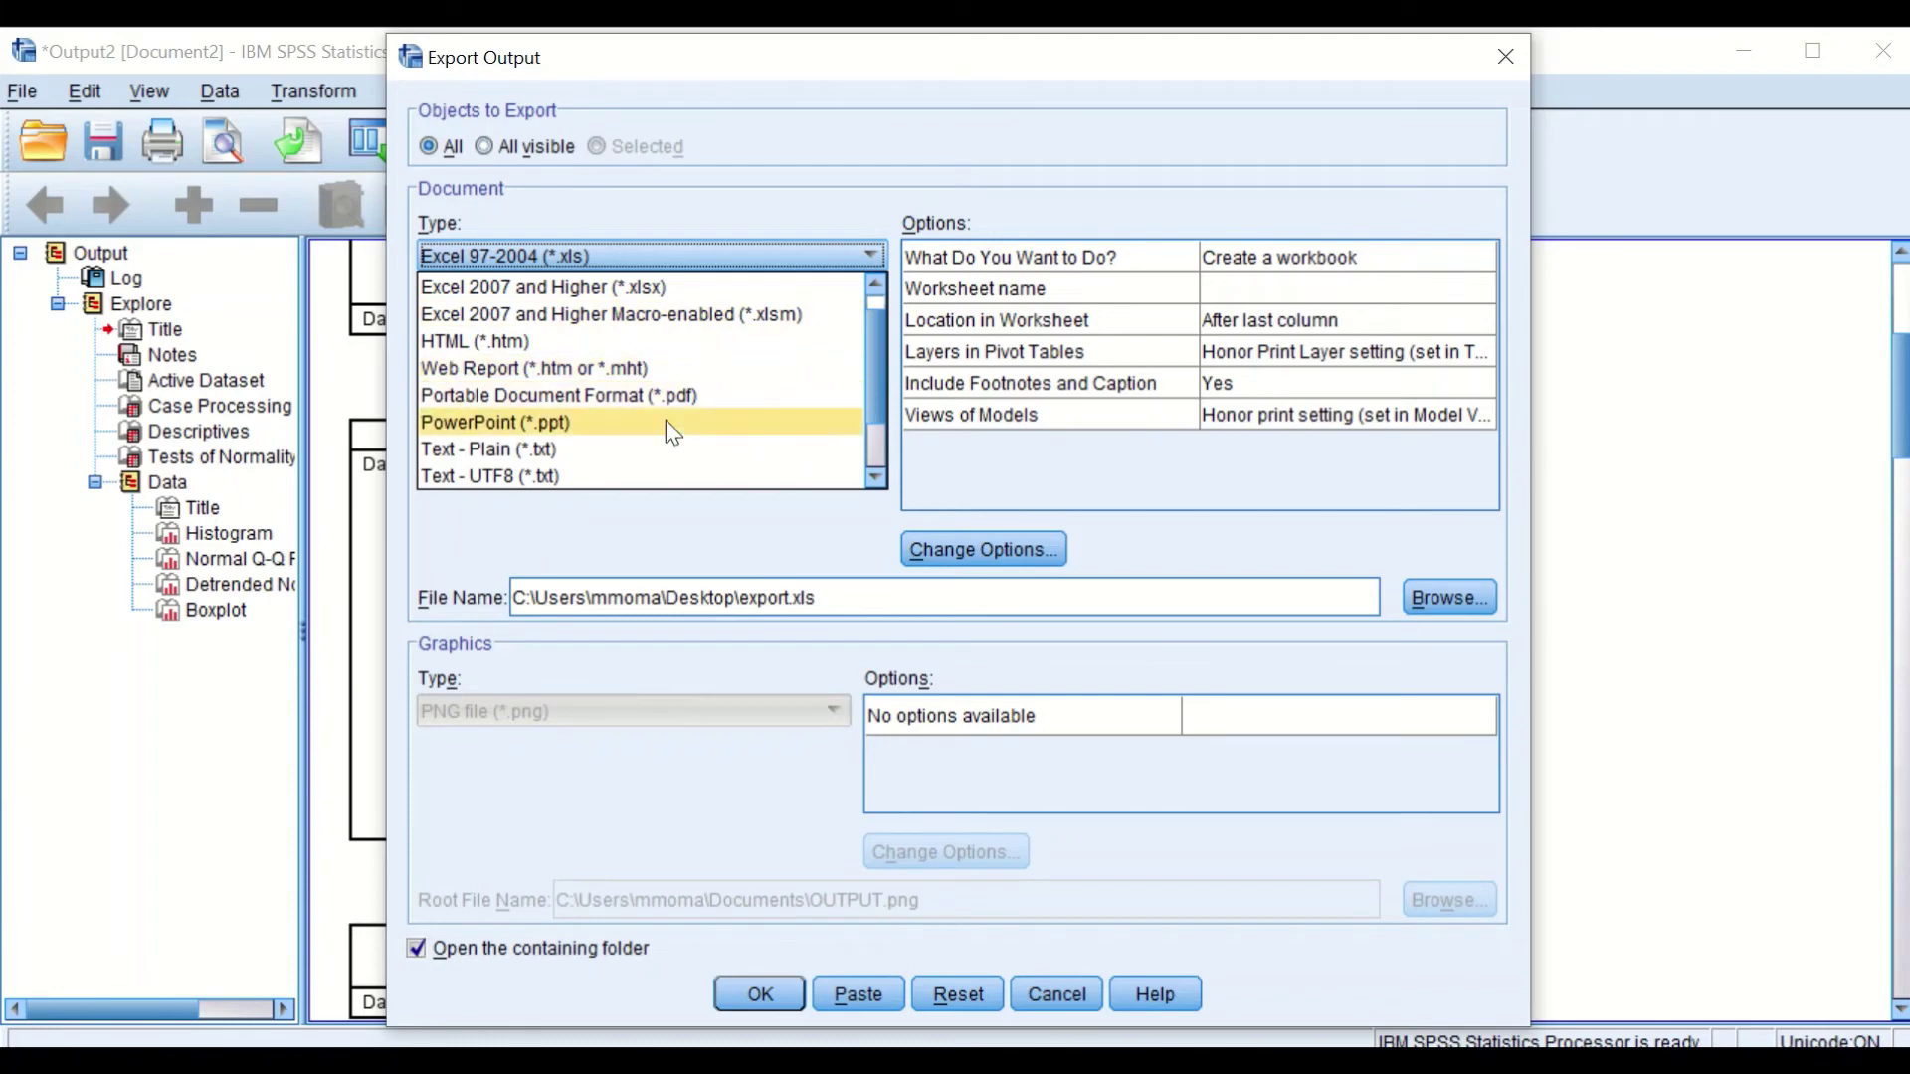
scroll(605, 455, down, 1)
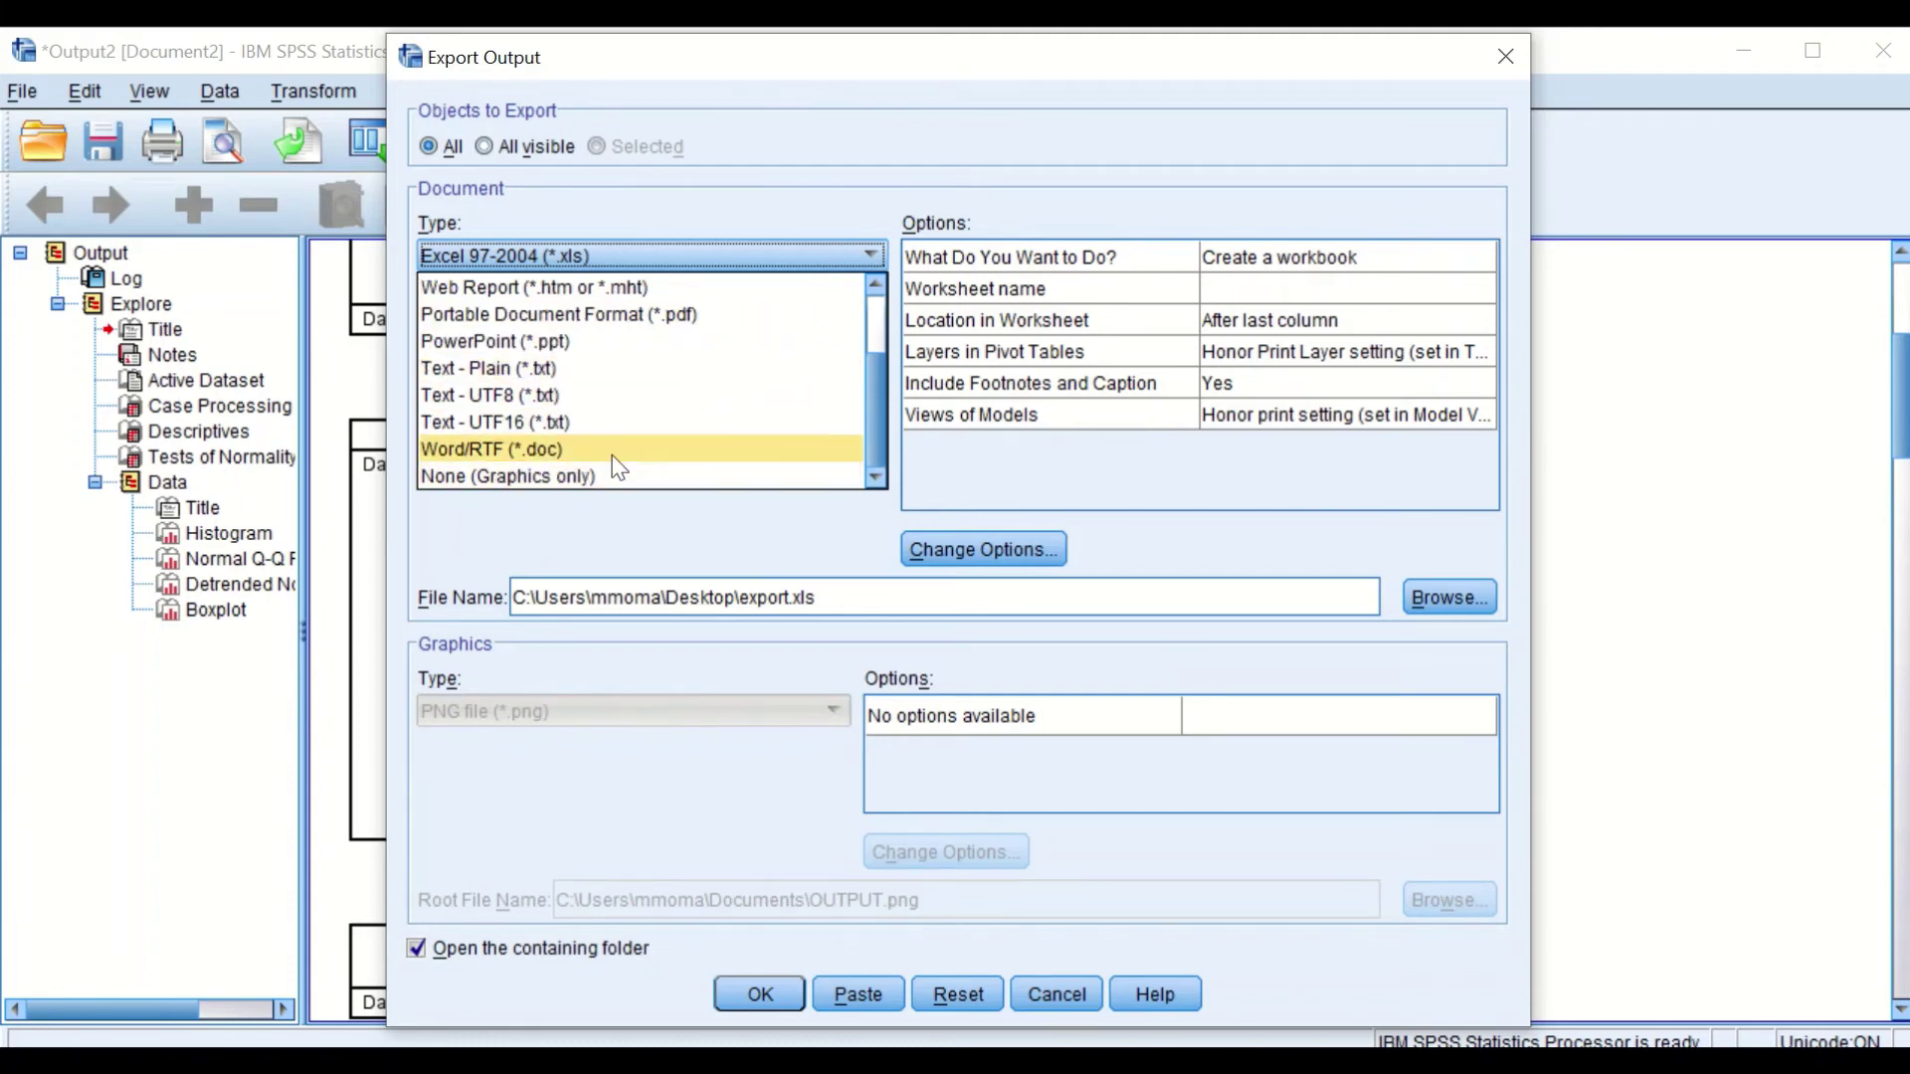
scroll(608, 449, up, 1)
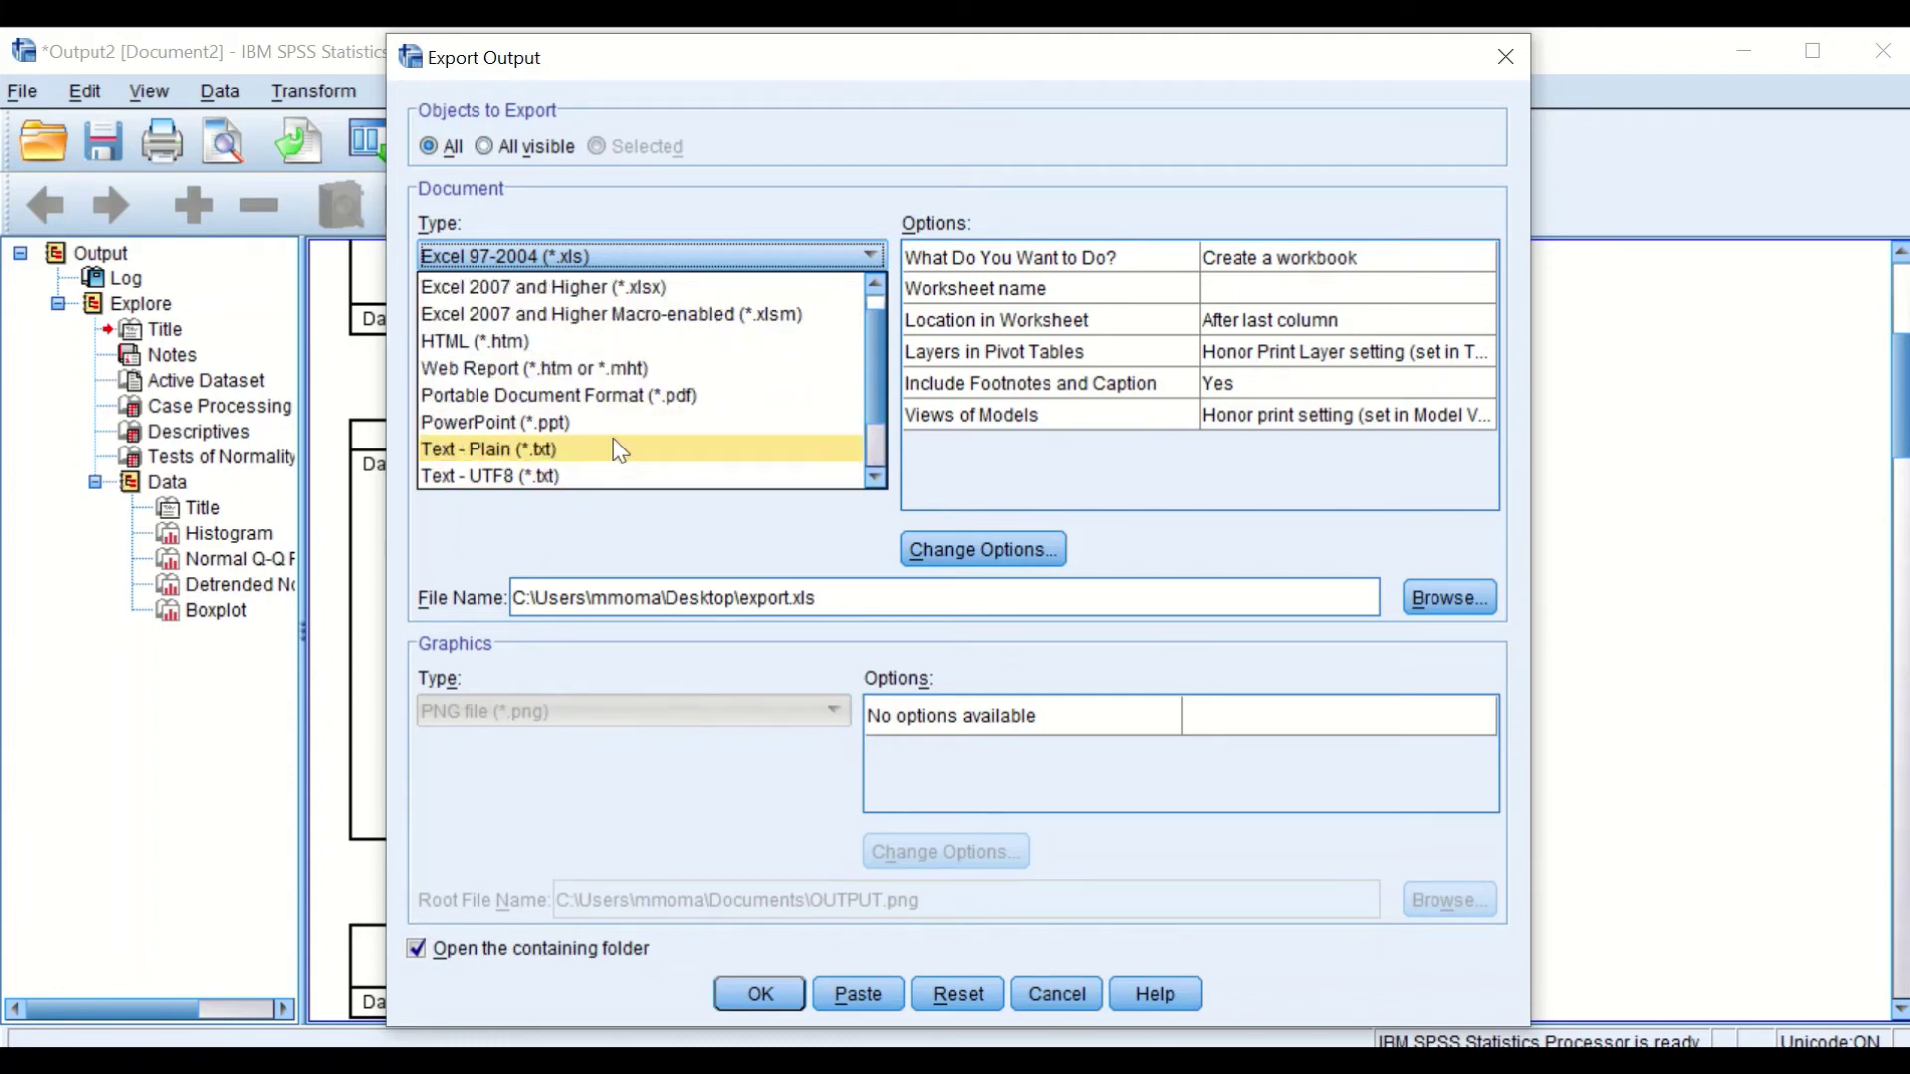
click(687, 396)
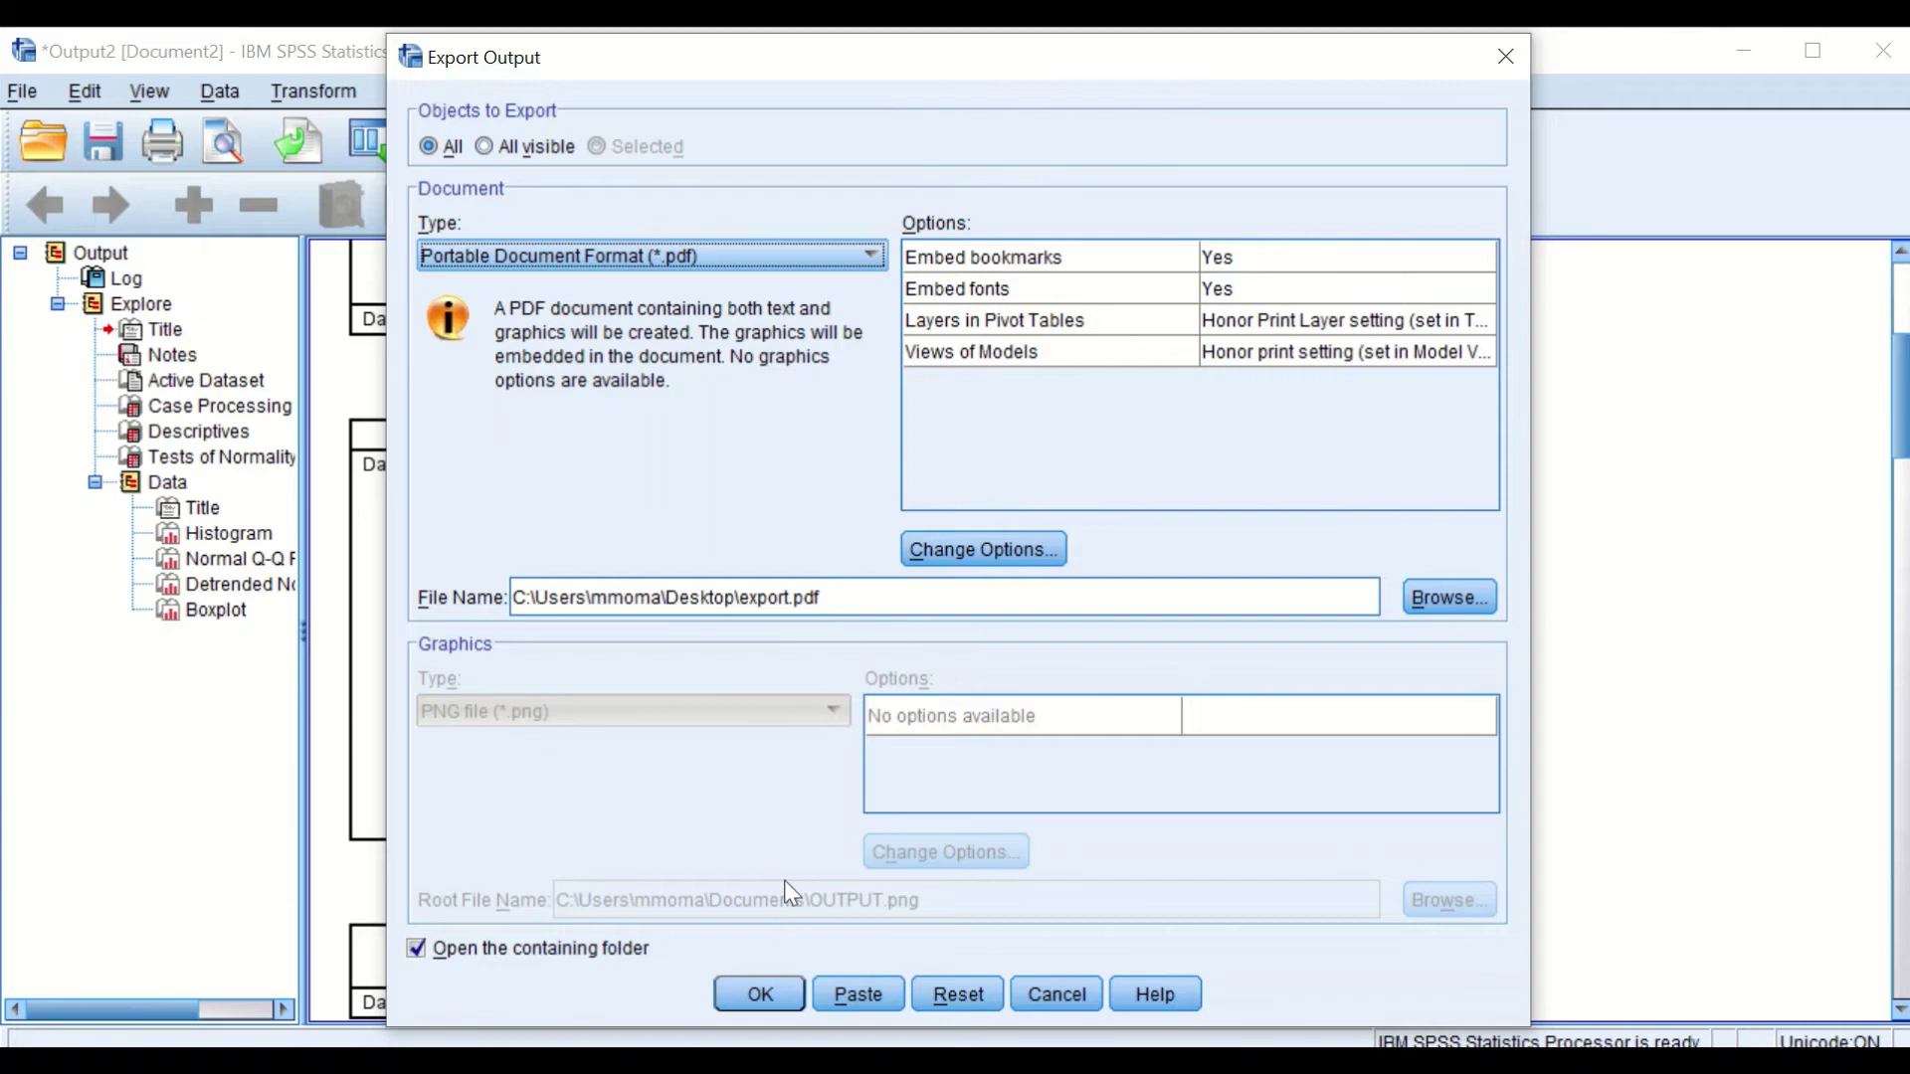
click(758, 992)
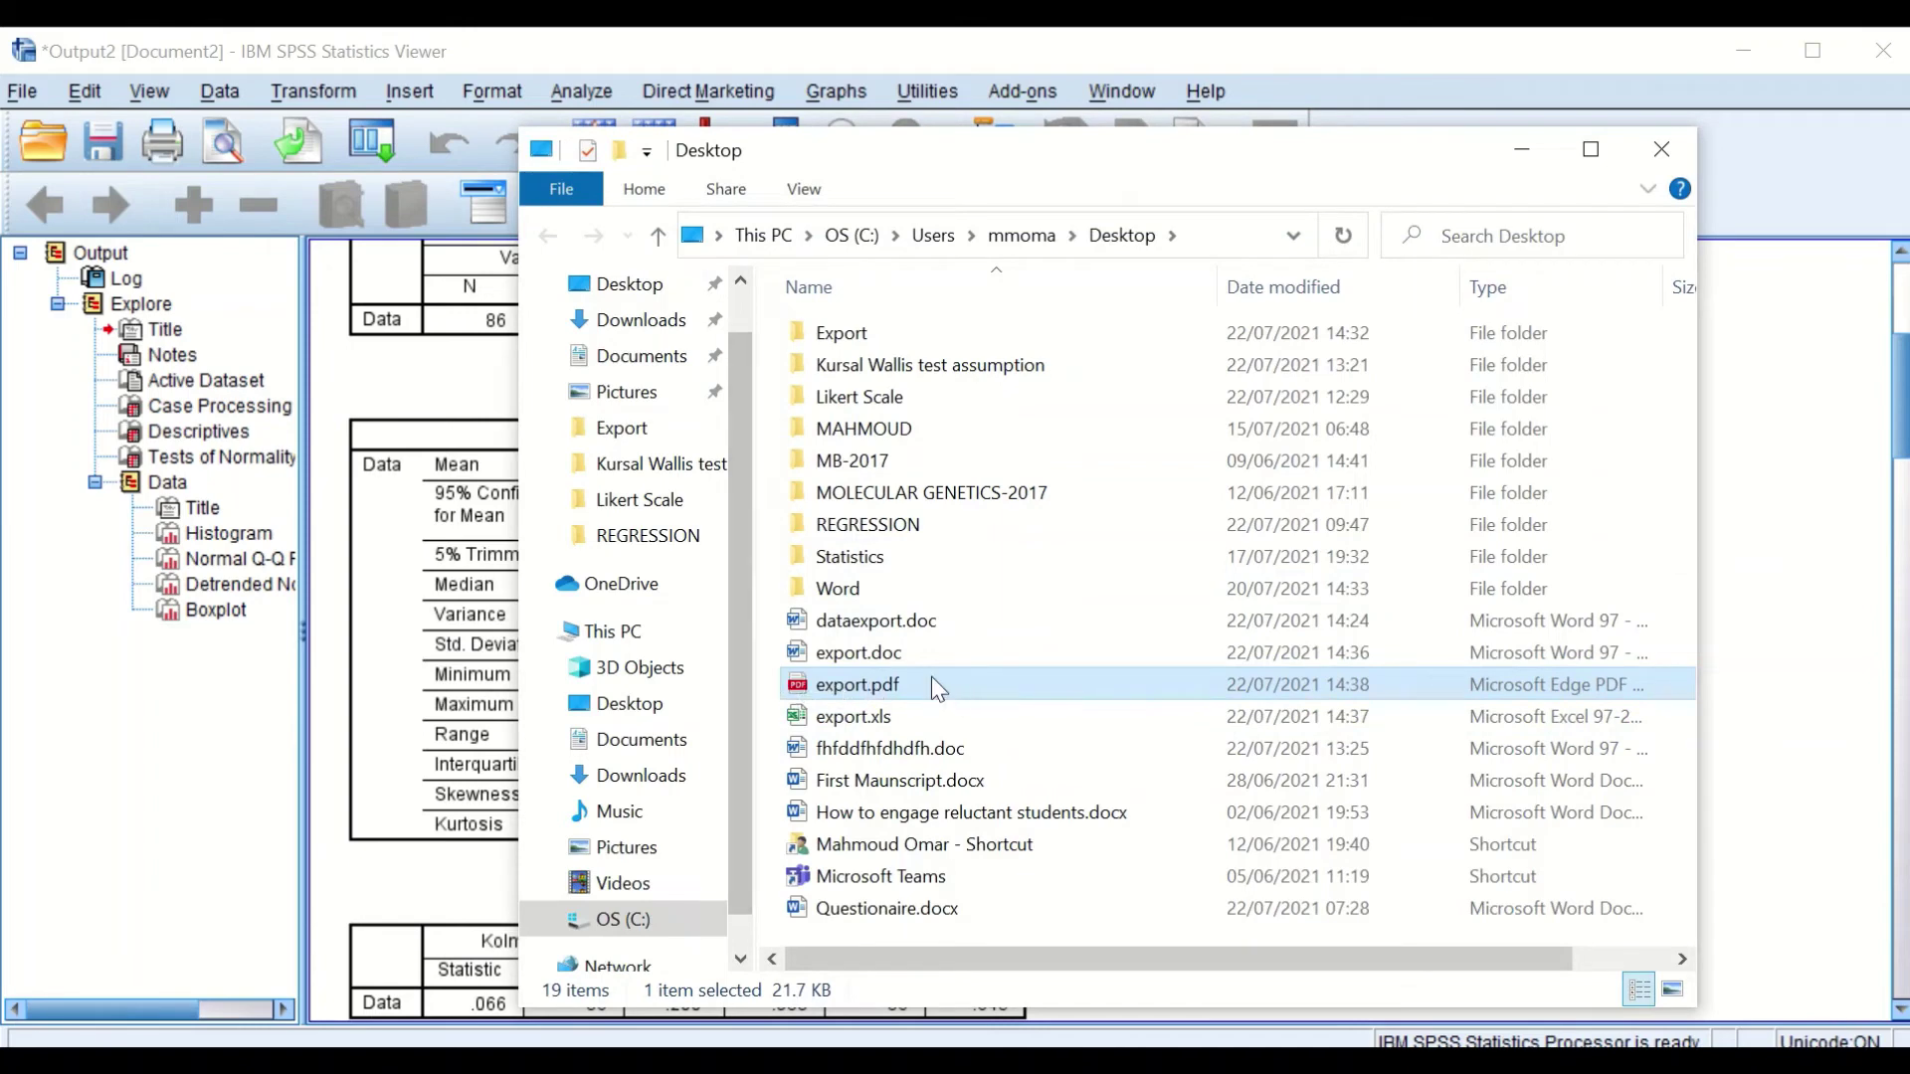
- Open export.pdf from the Desktop folder in Microsoft Edge
mouse_move(857, 684)
double_click(881, 686)
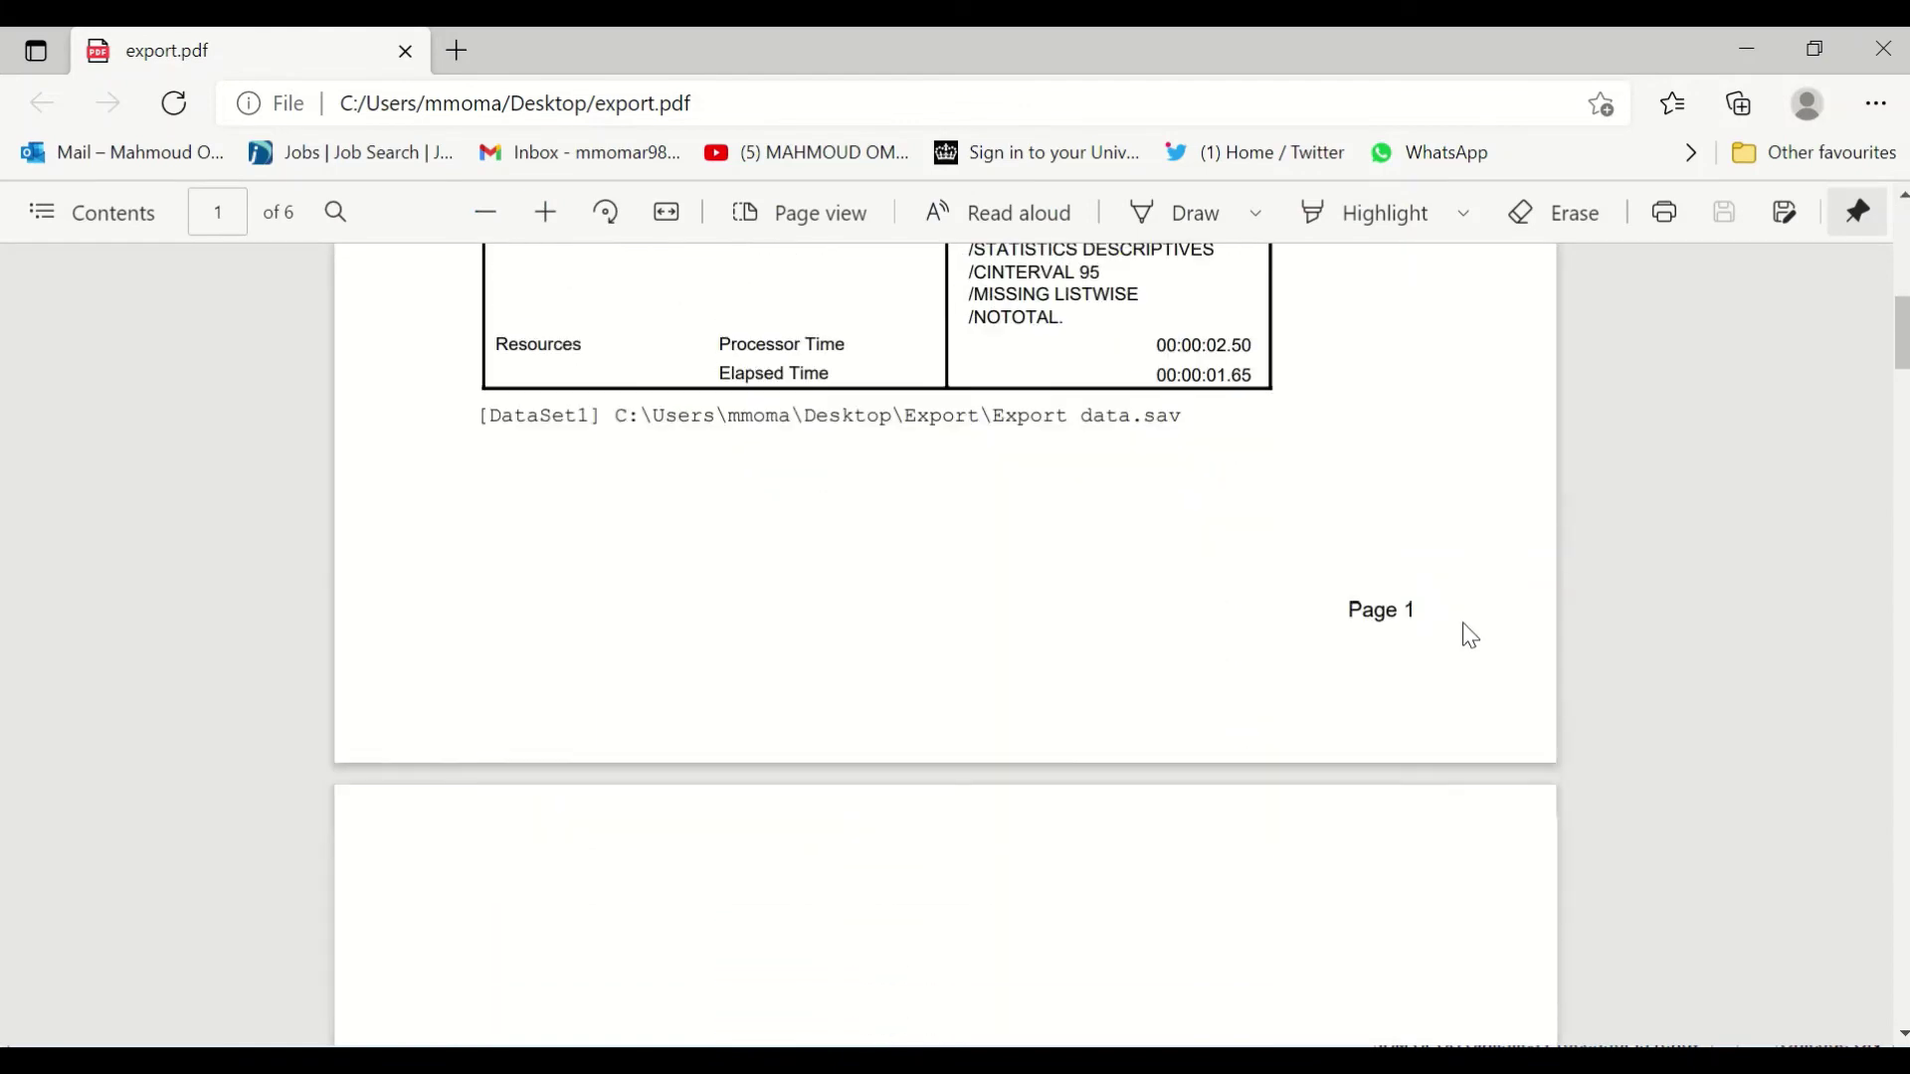
scroll(1547, 725, down, 2)
scroll(1548, 725, down, 5)
scroll(1548, 725, down, 5)
scroll(1548, 725, down, 2)
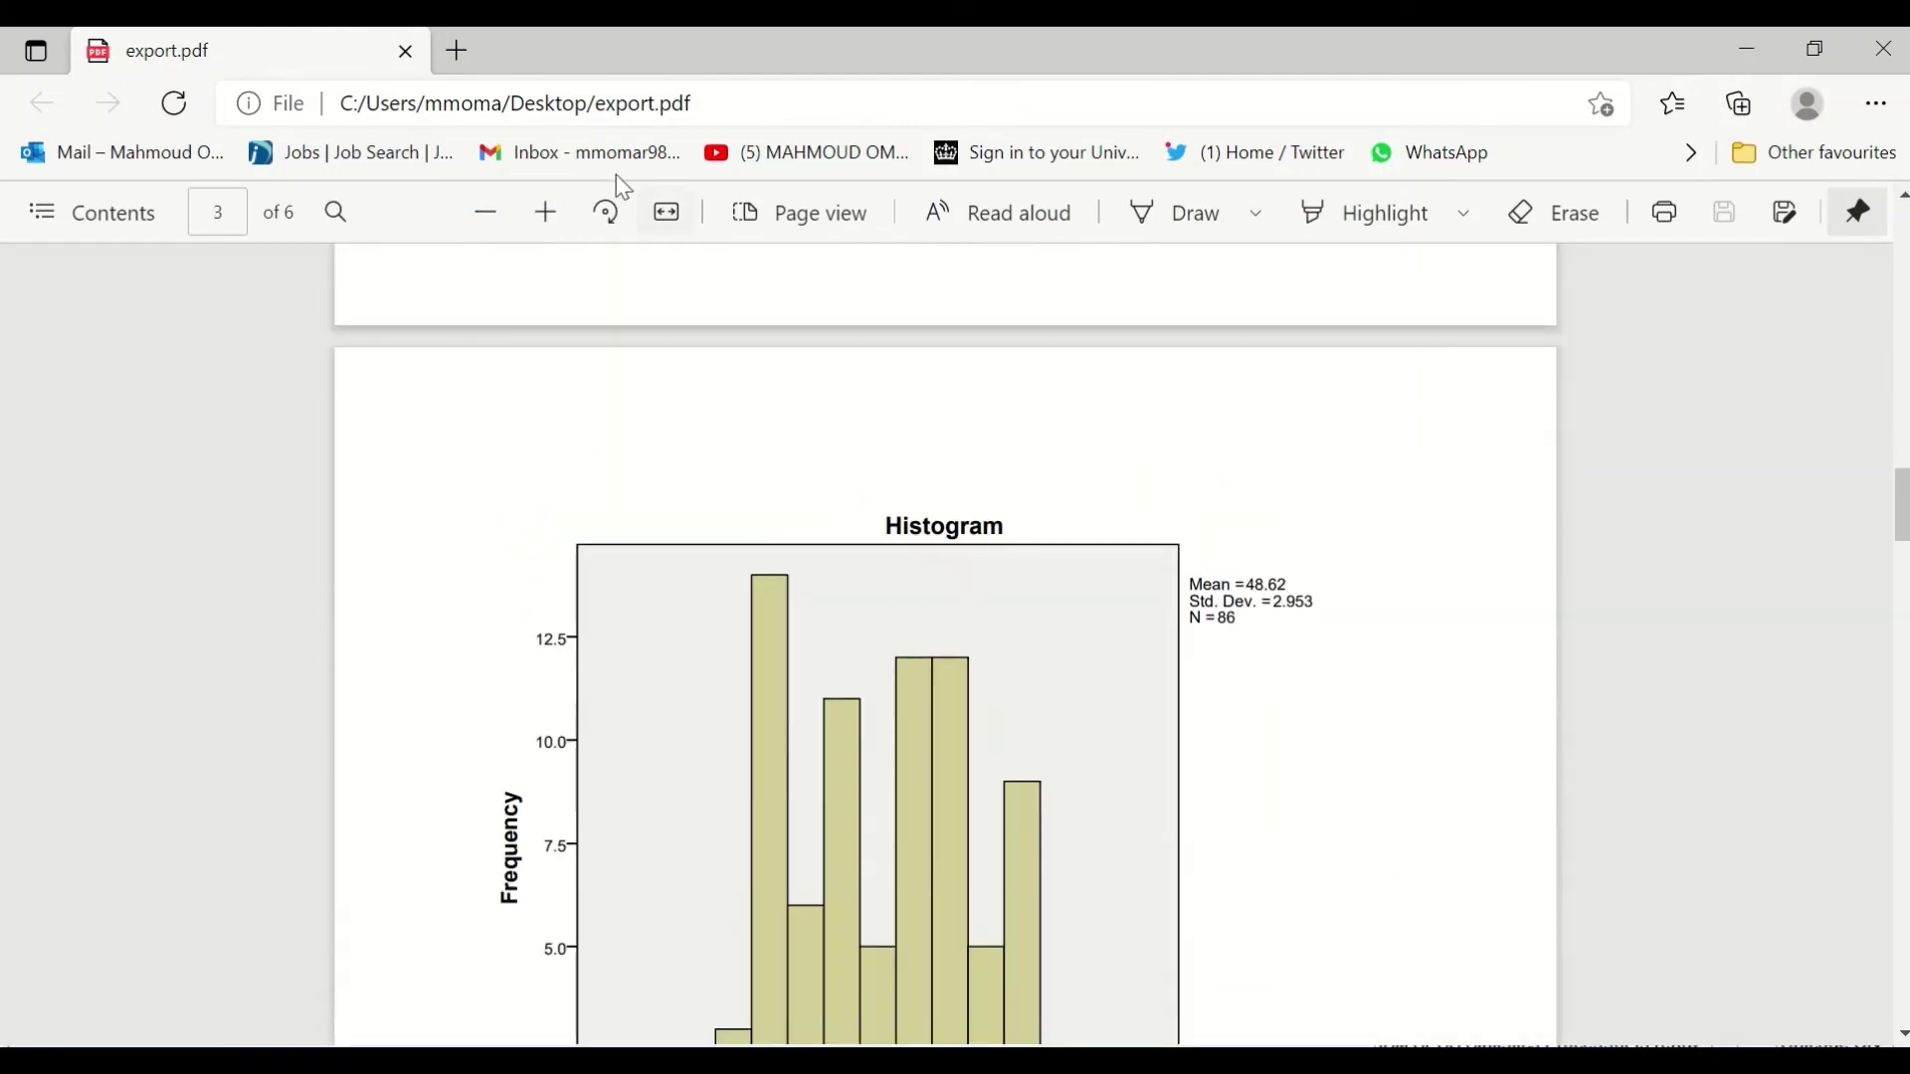
- Zoom out twice in Edge to see the whole histogram page of export.pdf
click(489, 213)
click(489, 214)
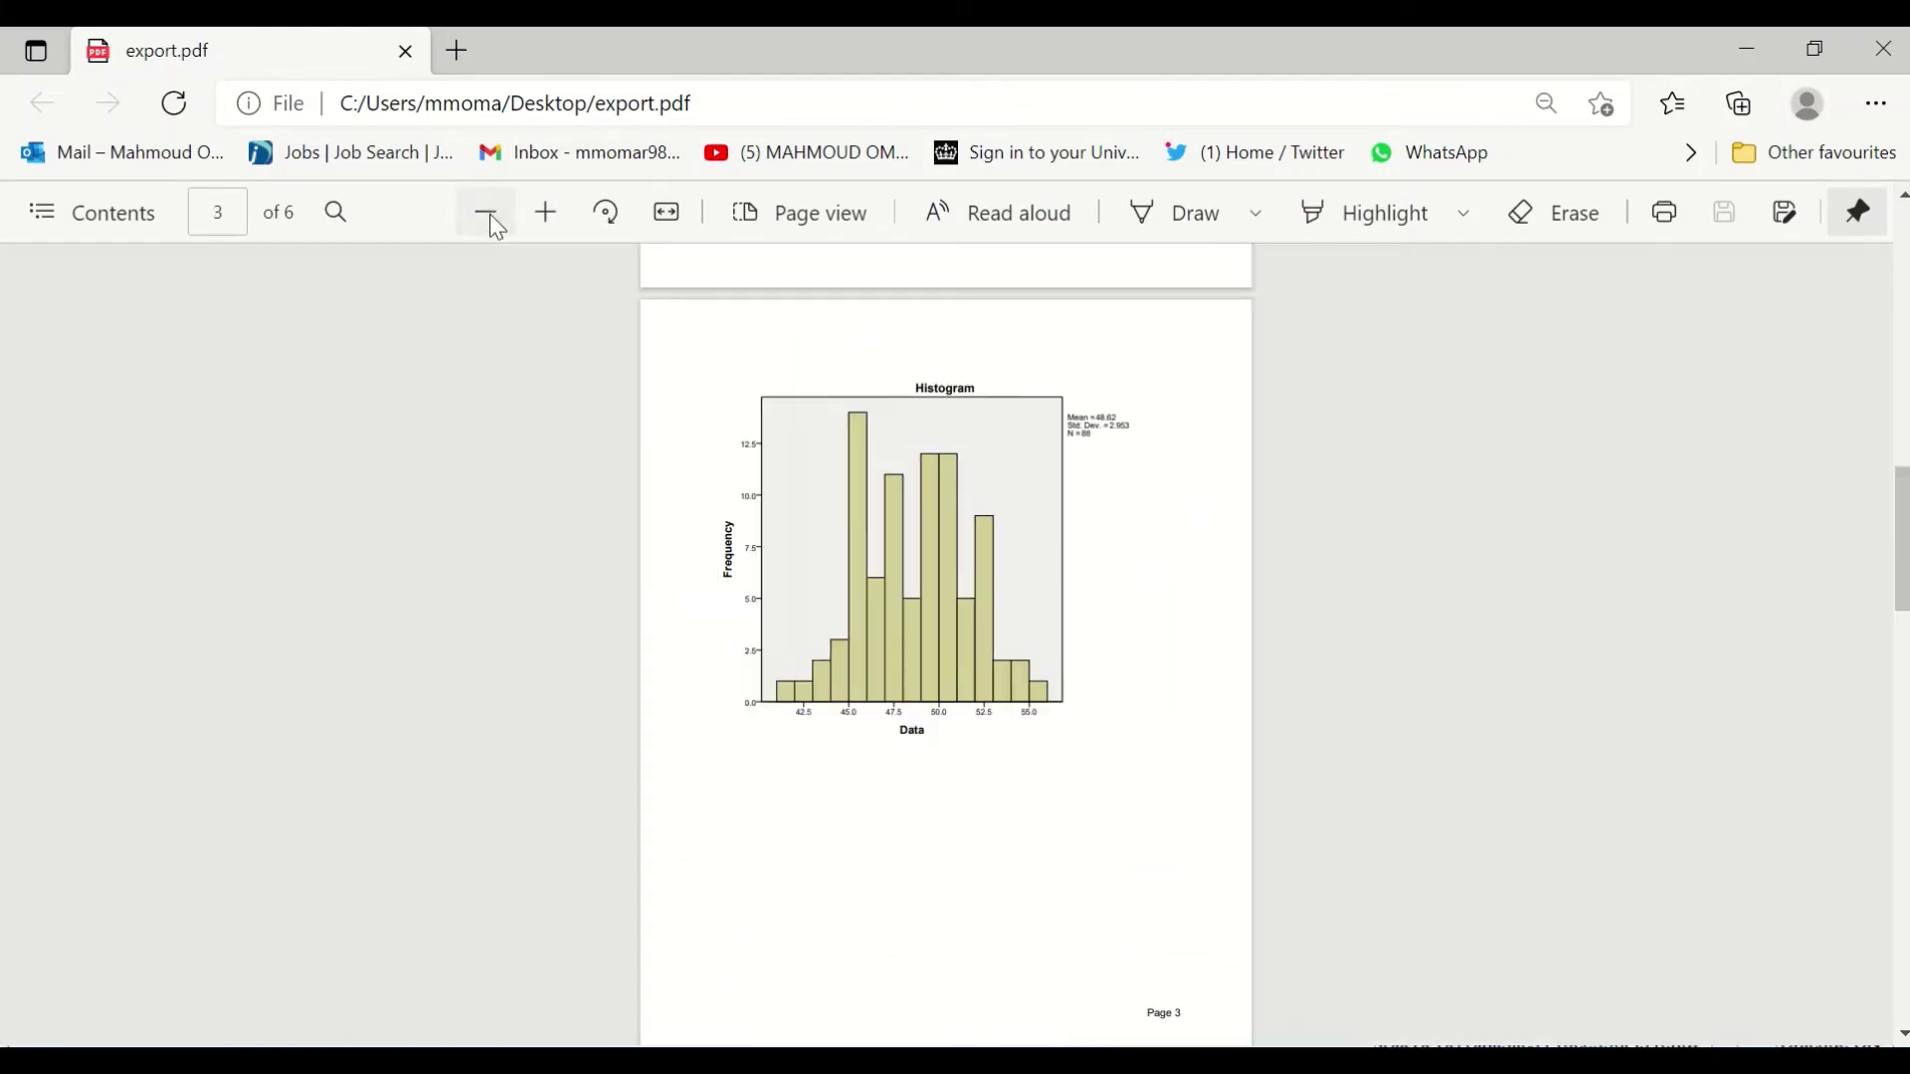
scroll(1399, 450, down, 1)
scroll(1387, 437, up, 7)
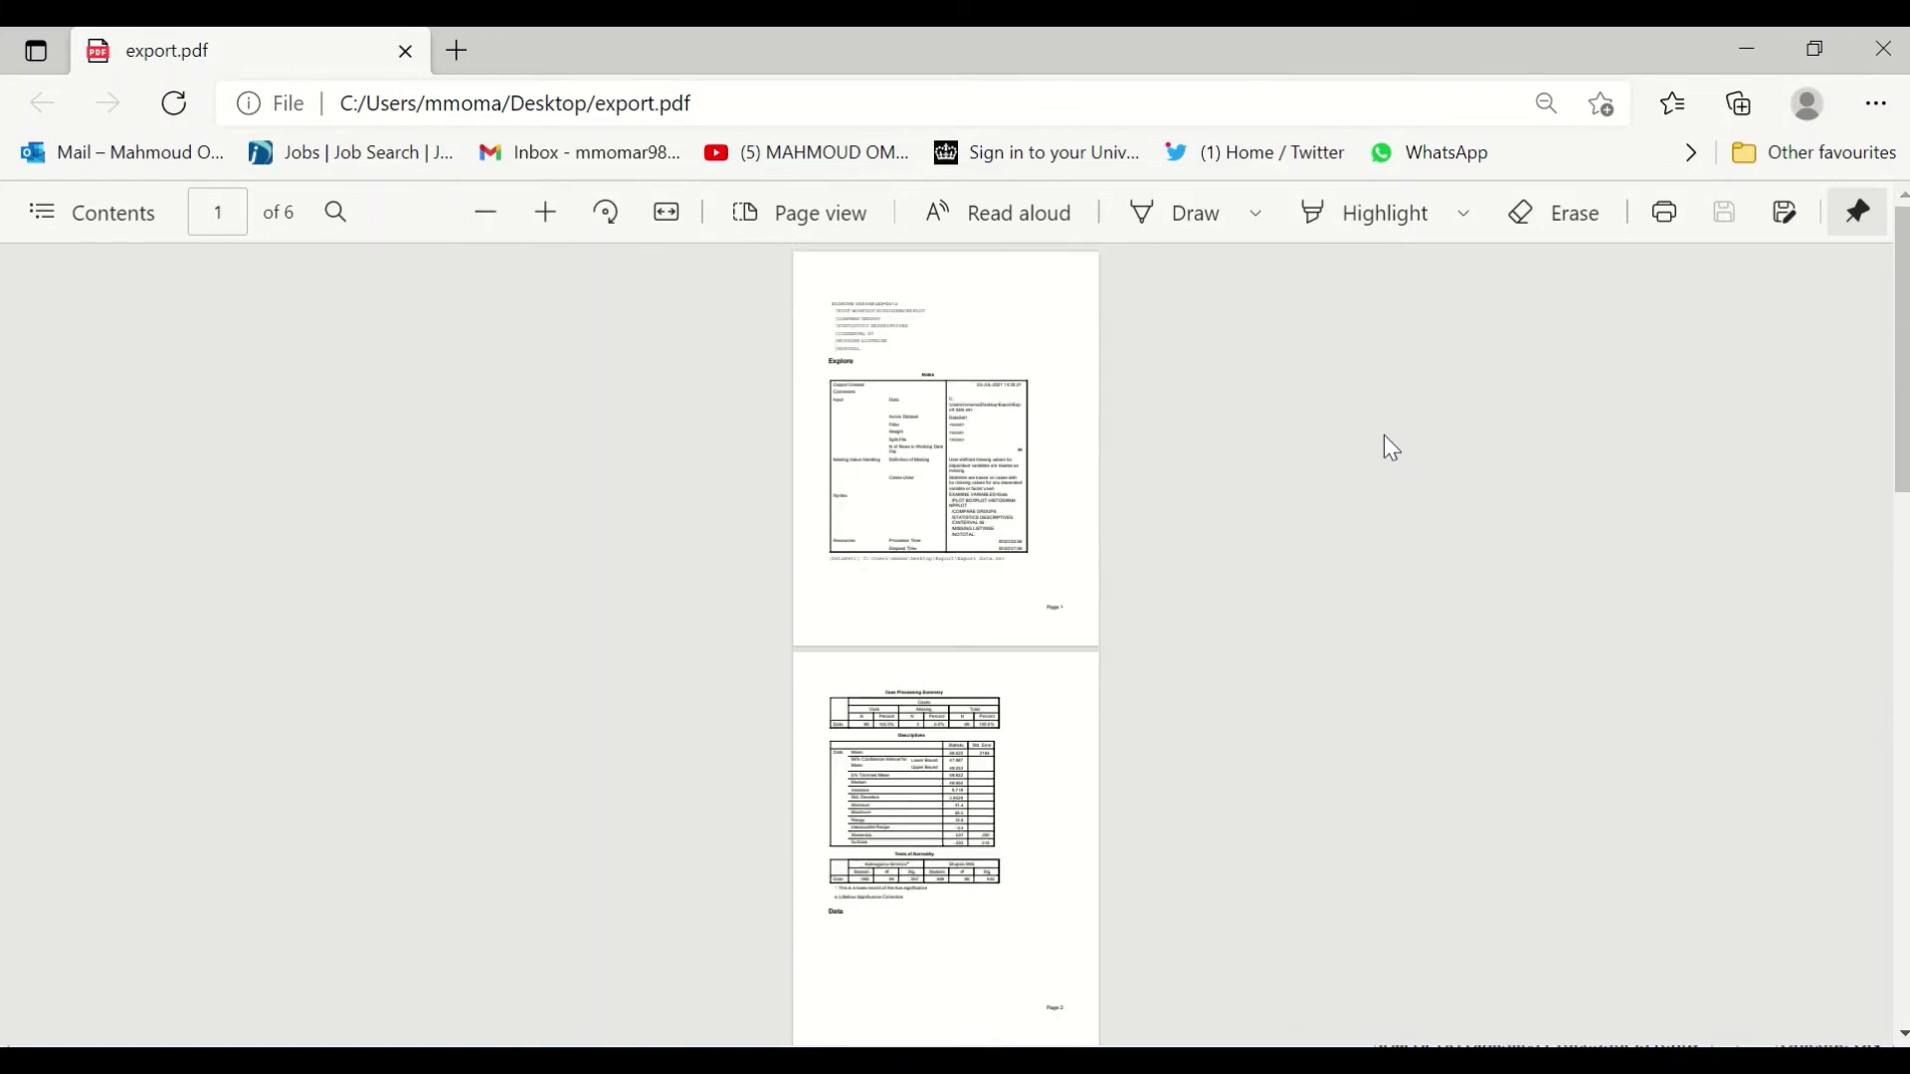
scroll(1385, 445, down, 2)
scroll(1383, 445, down, 7)
scroll(1382, 446, up, 9)
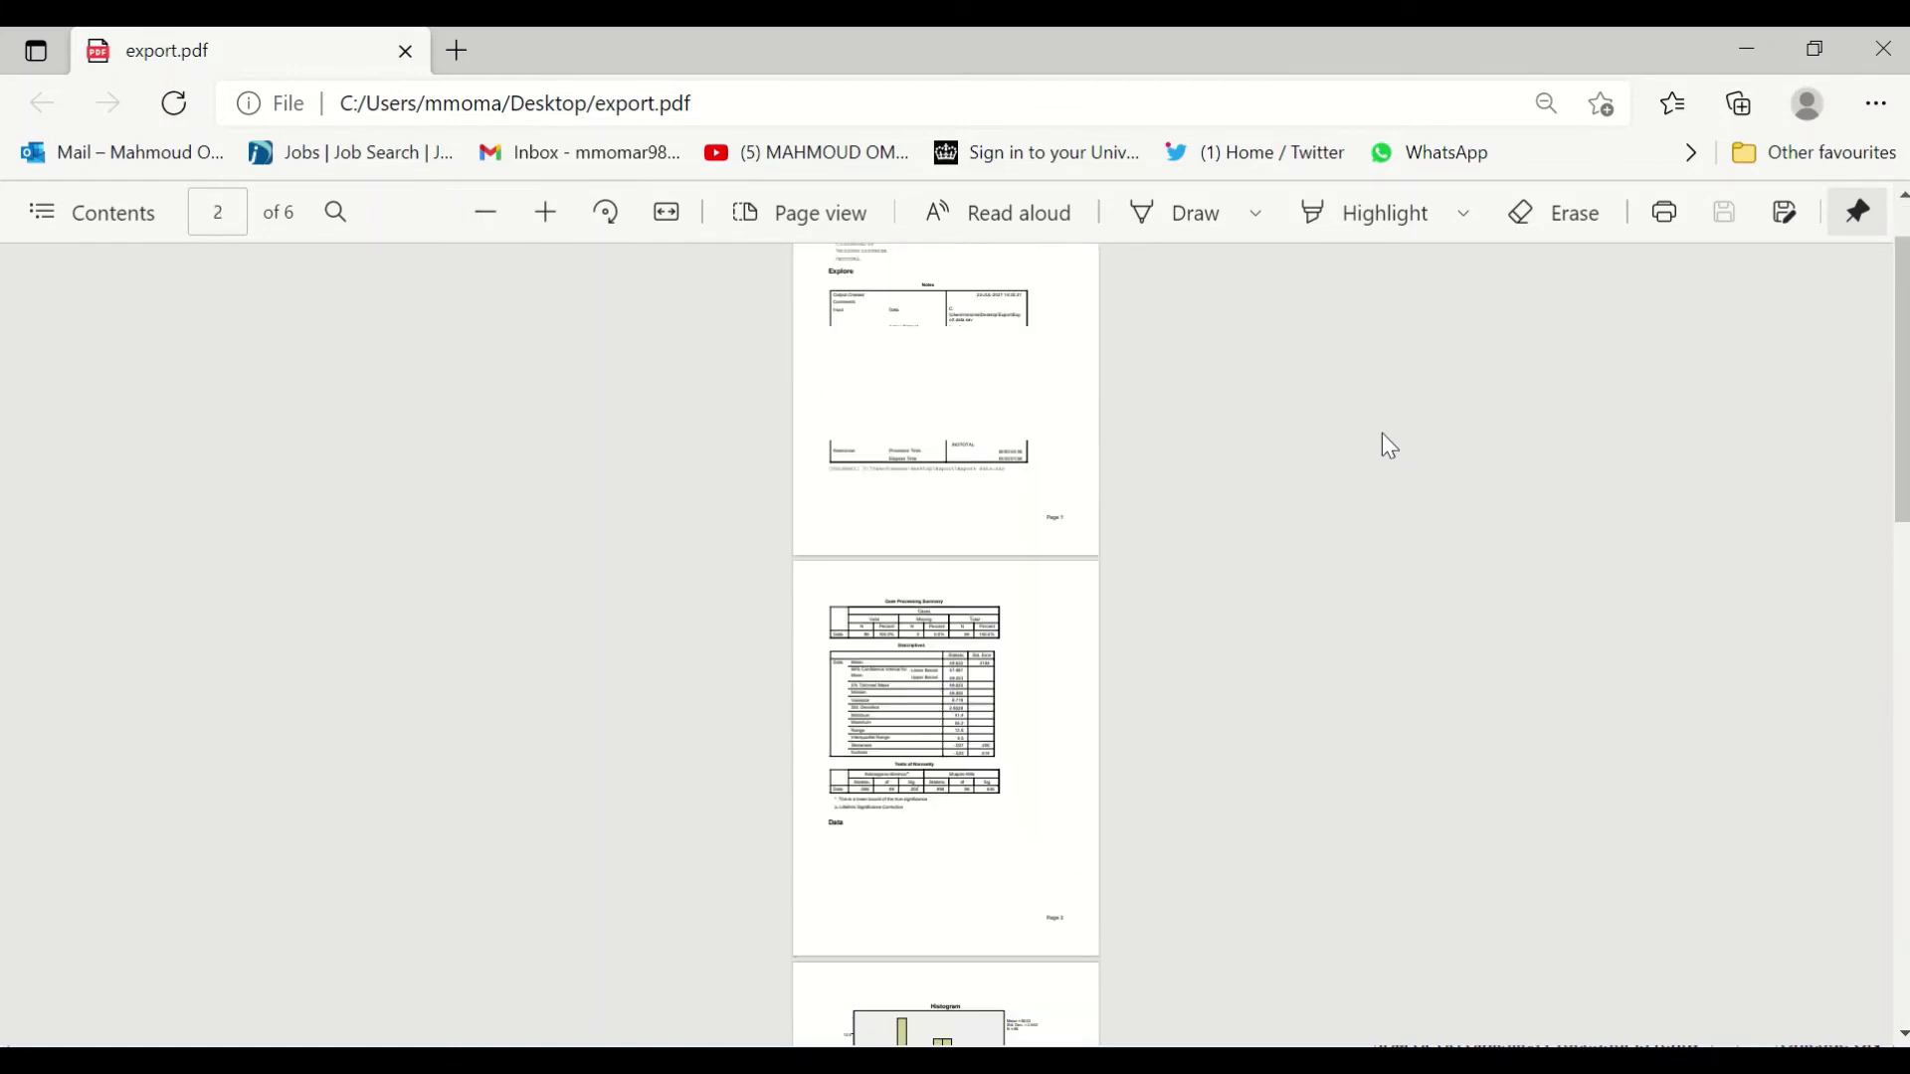
scroll(1381, 433, up, 1)
scroll(1381, 434, down, 3)
scroll(1381, 438, down, 2)
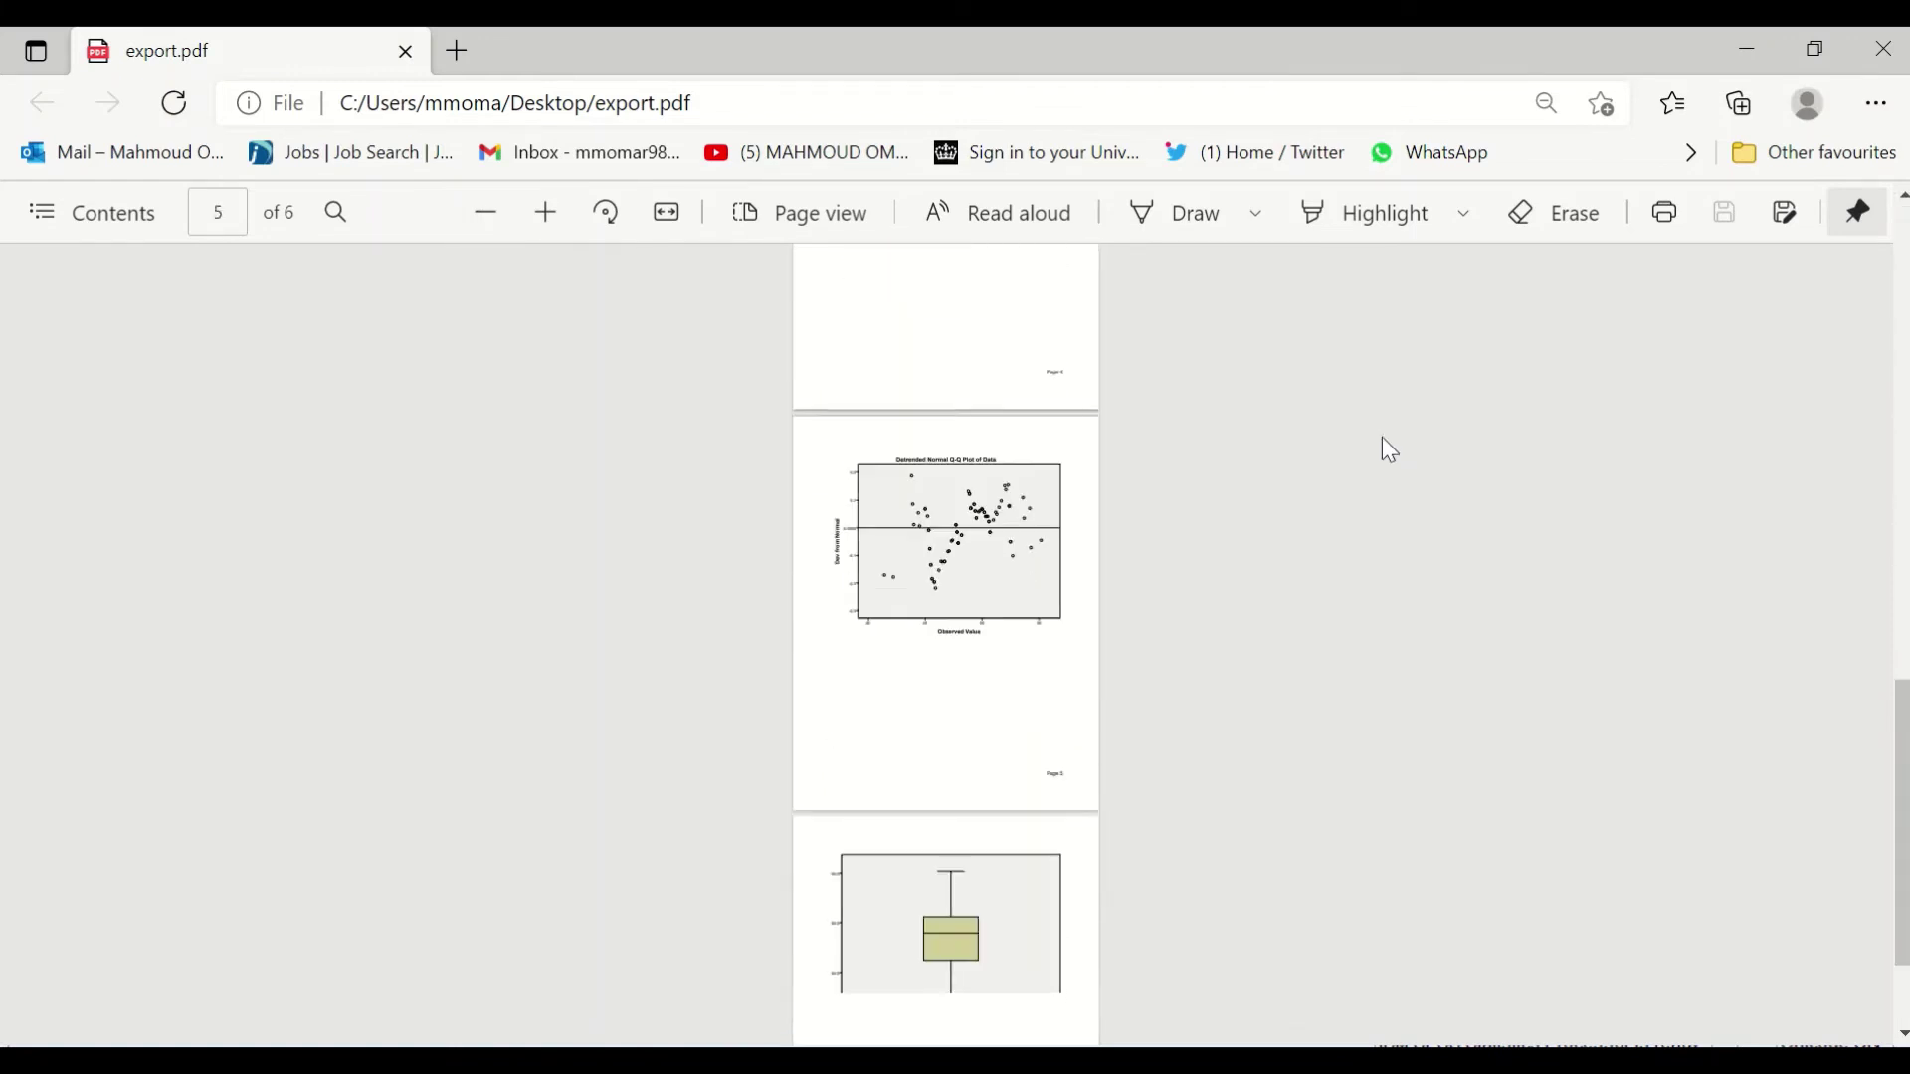
- Minimize the PDF viewer and close the Desktop folder window to return to SPSS
click(1745, 50)
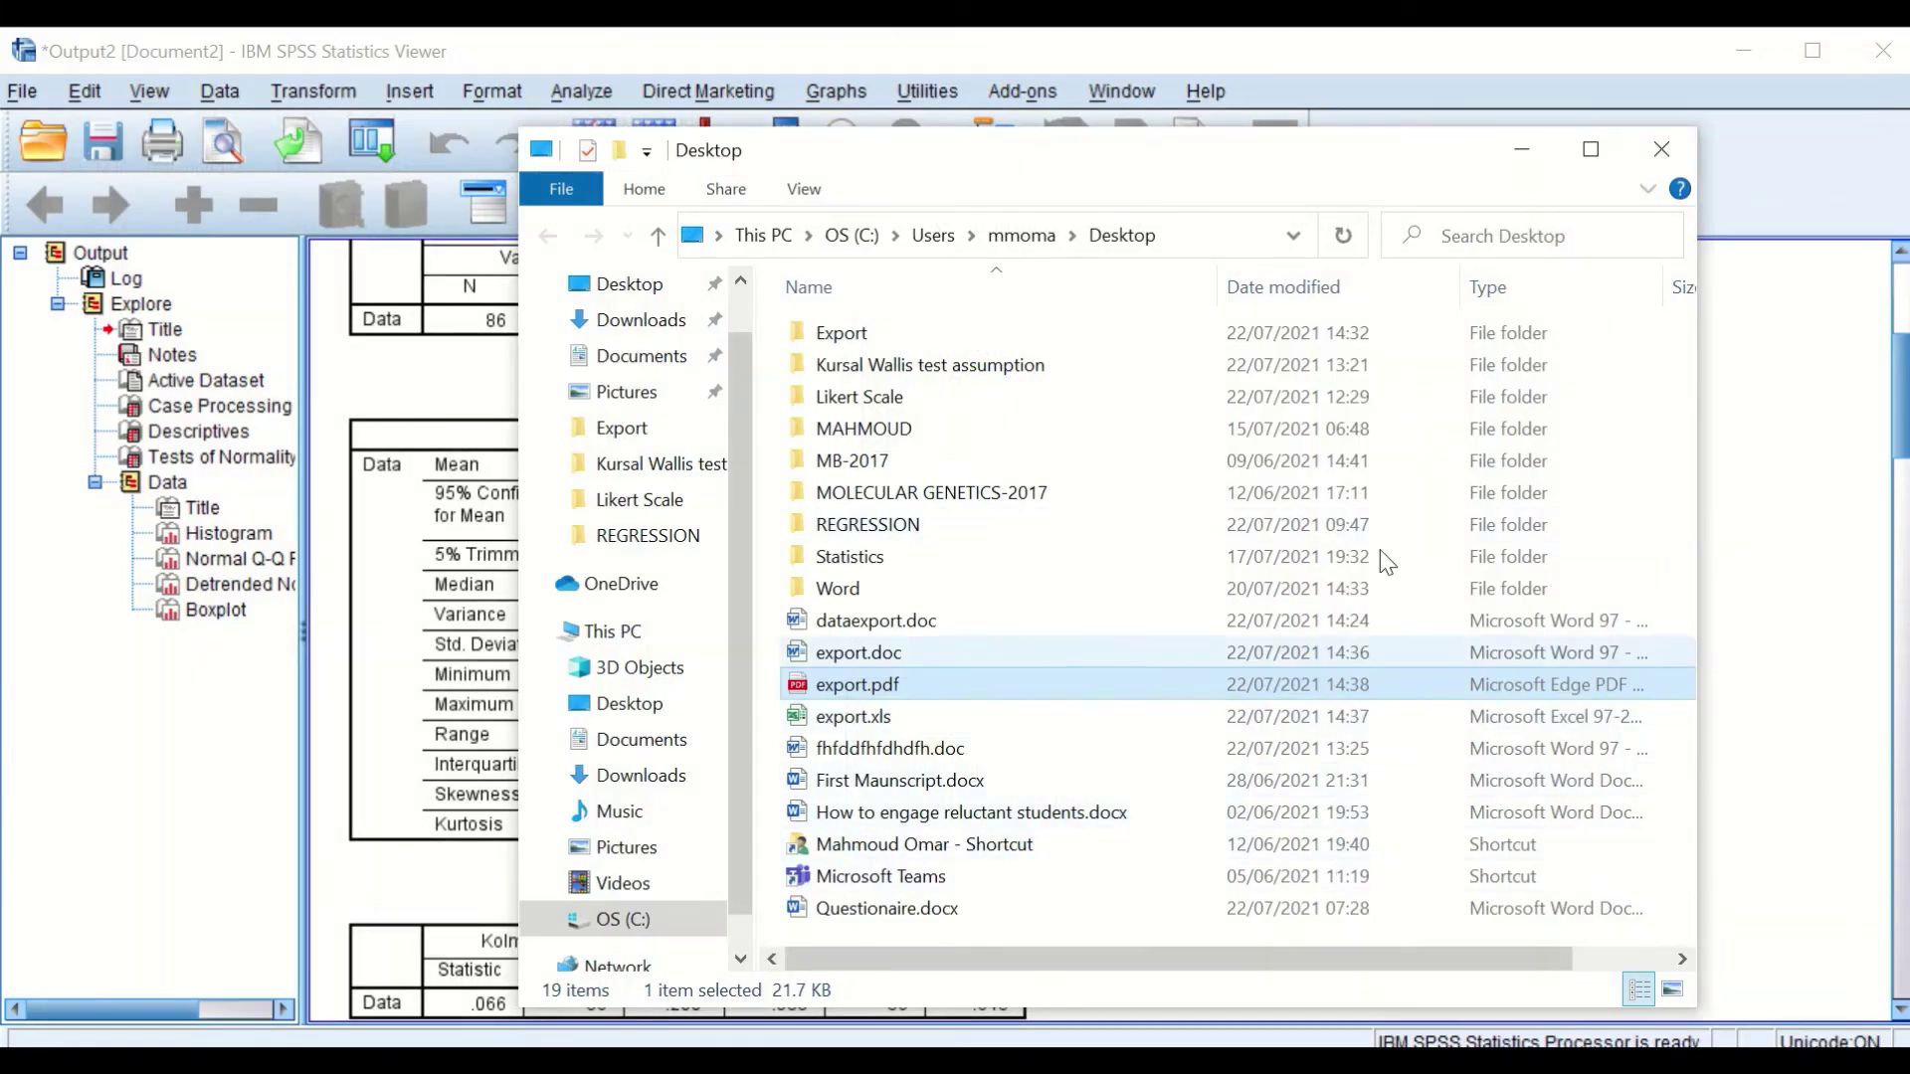
click(1664, 151)
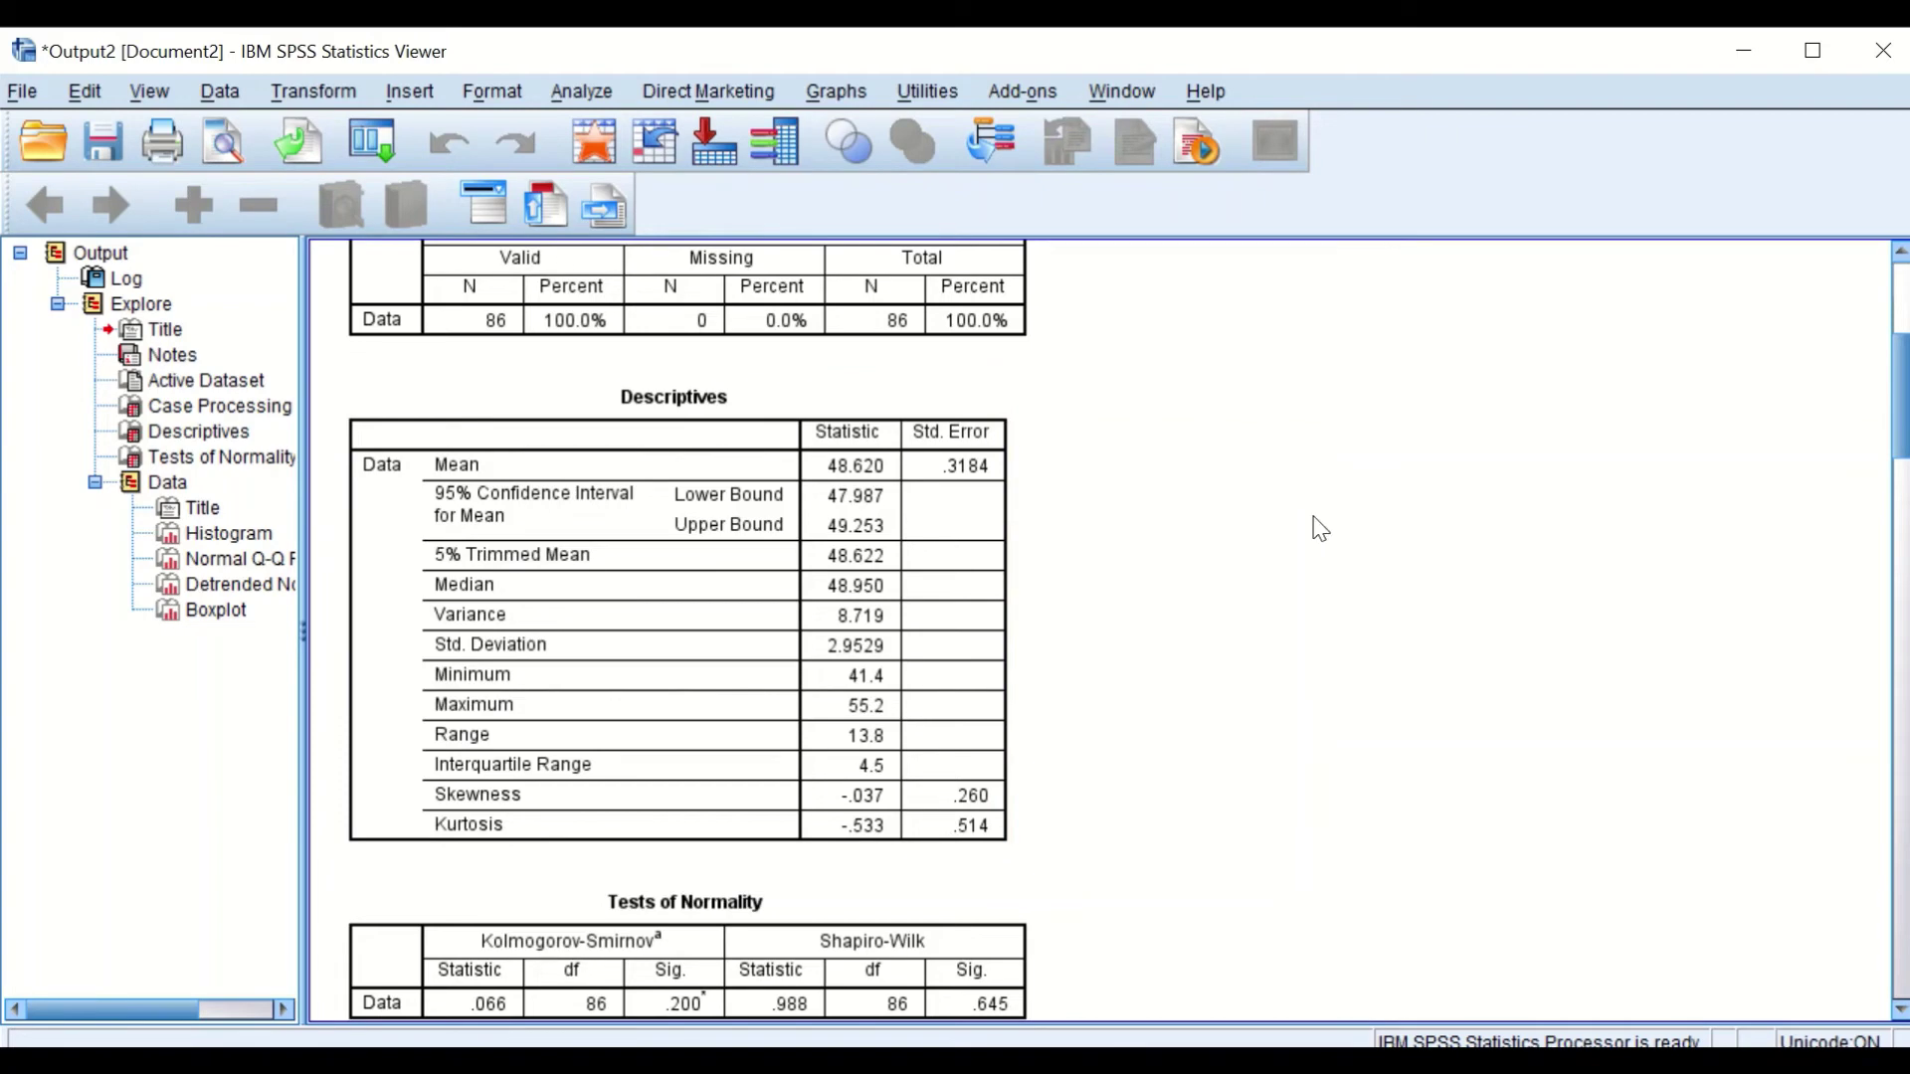
scroll(1417, 508, up, 3)
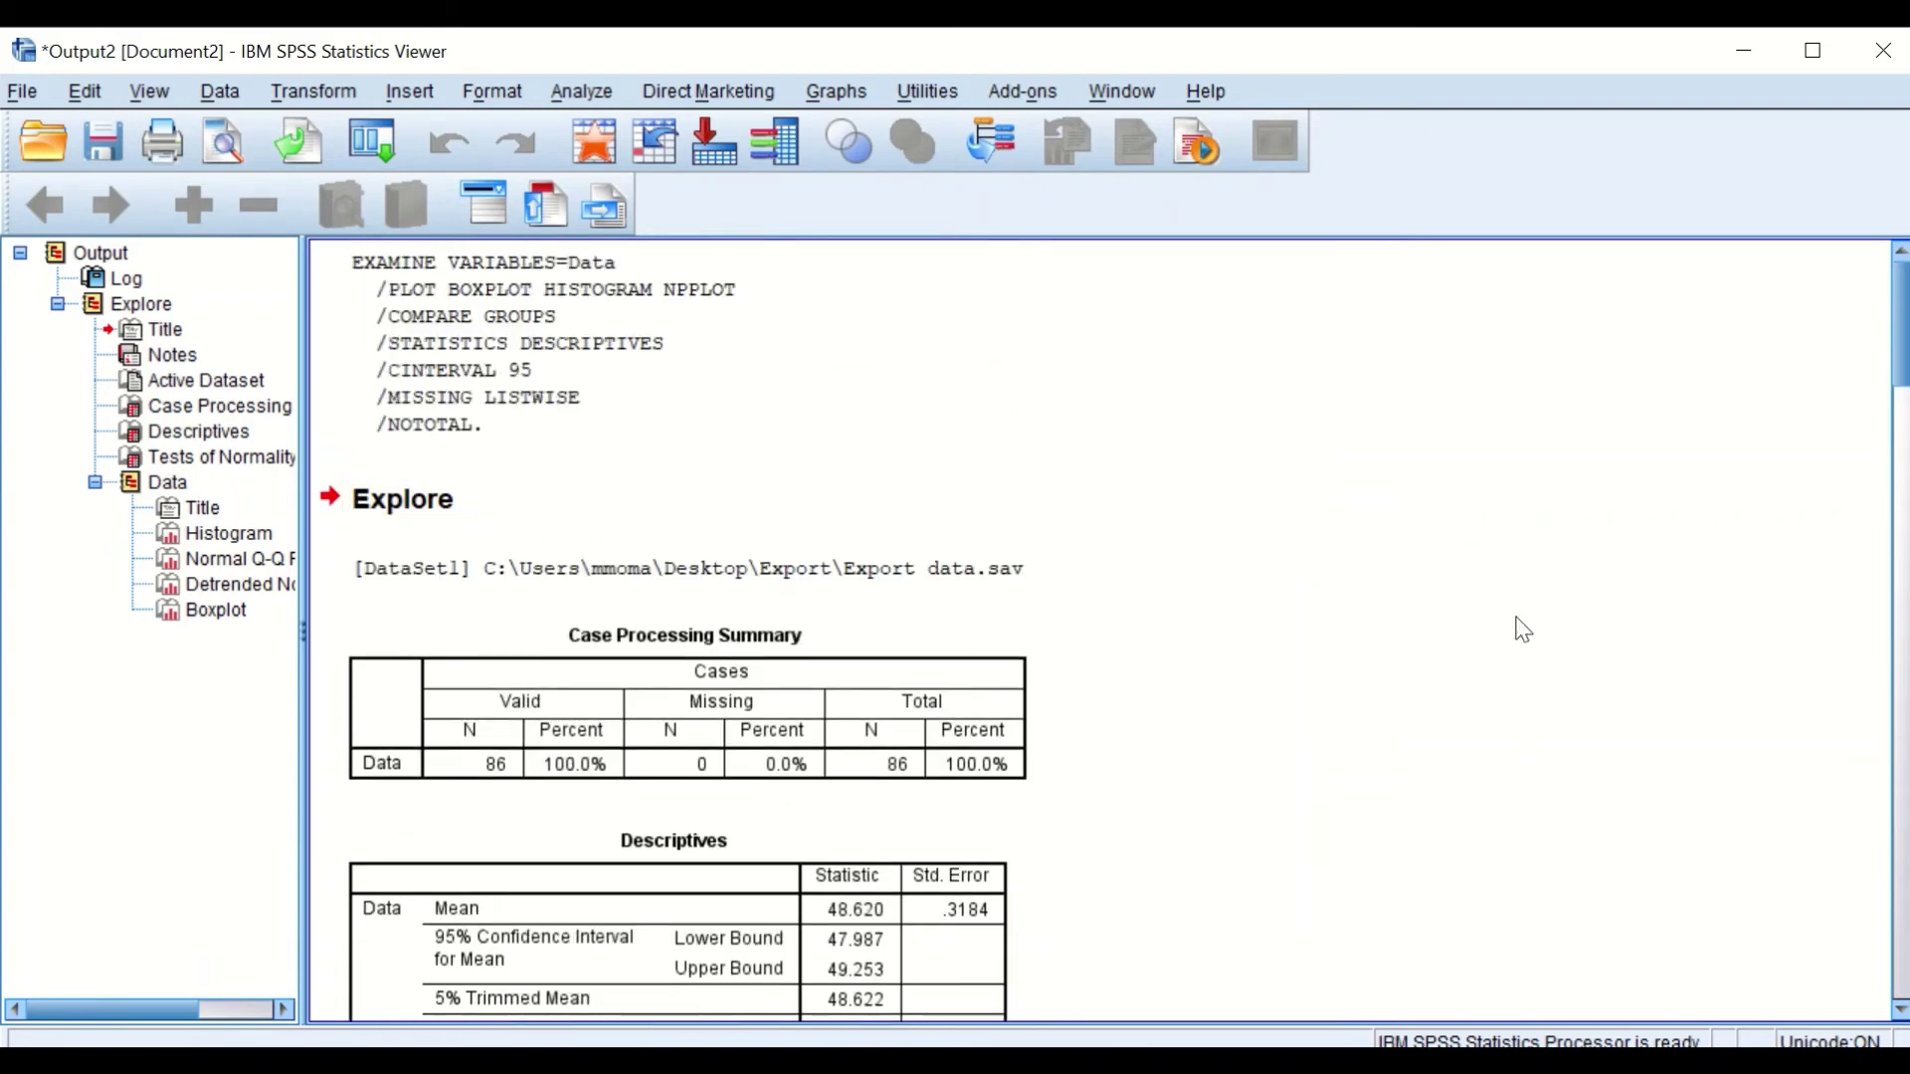
scroll(1492, 642, down, 6)
scroll(1201, 611, down, 1)
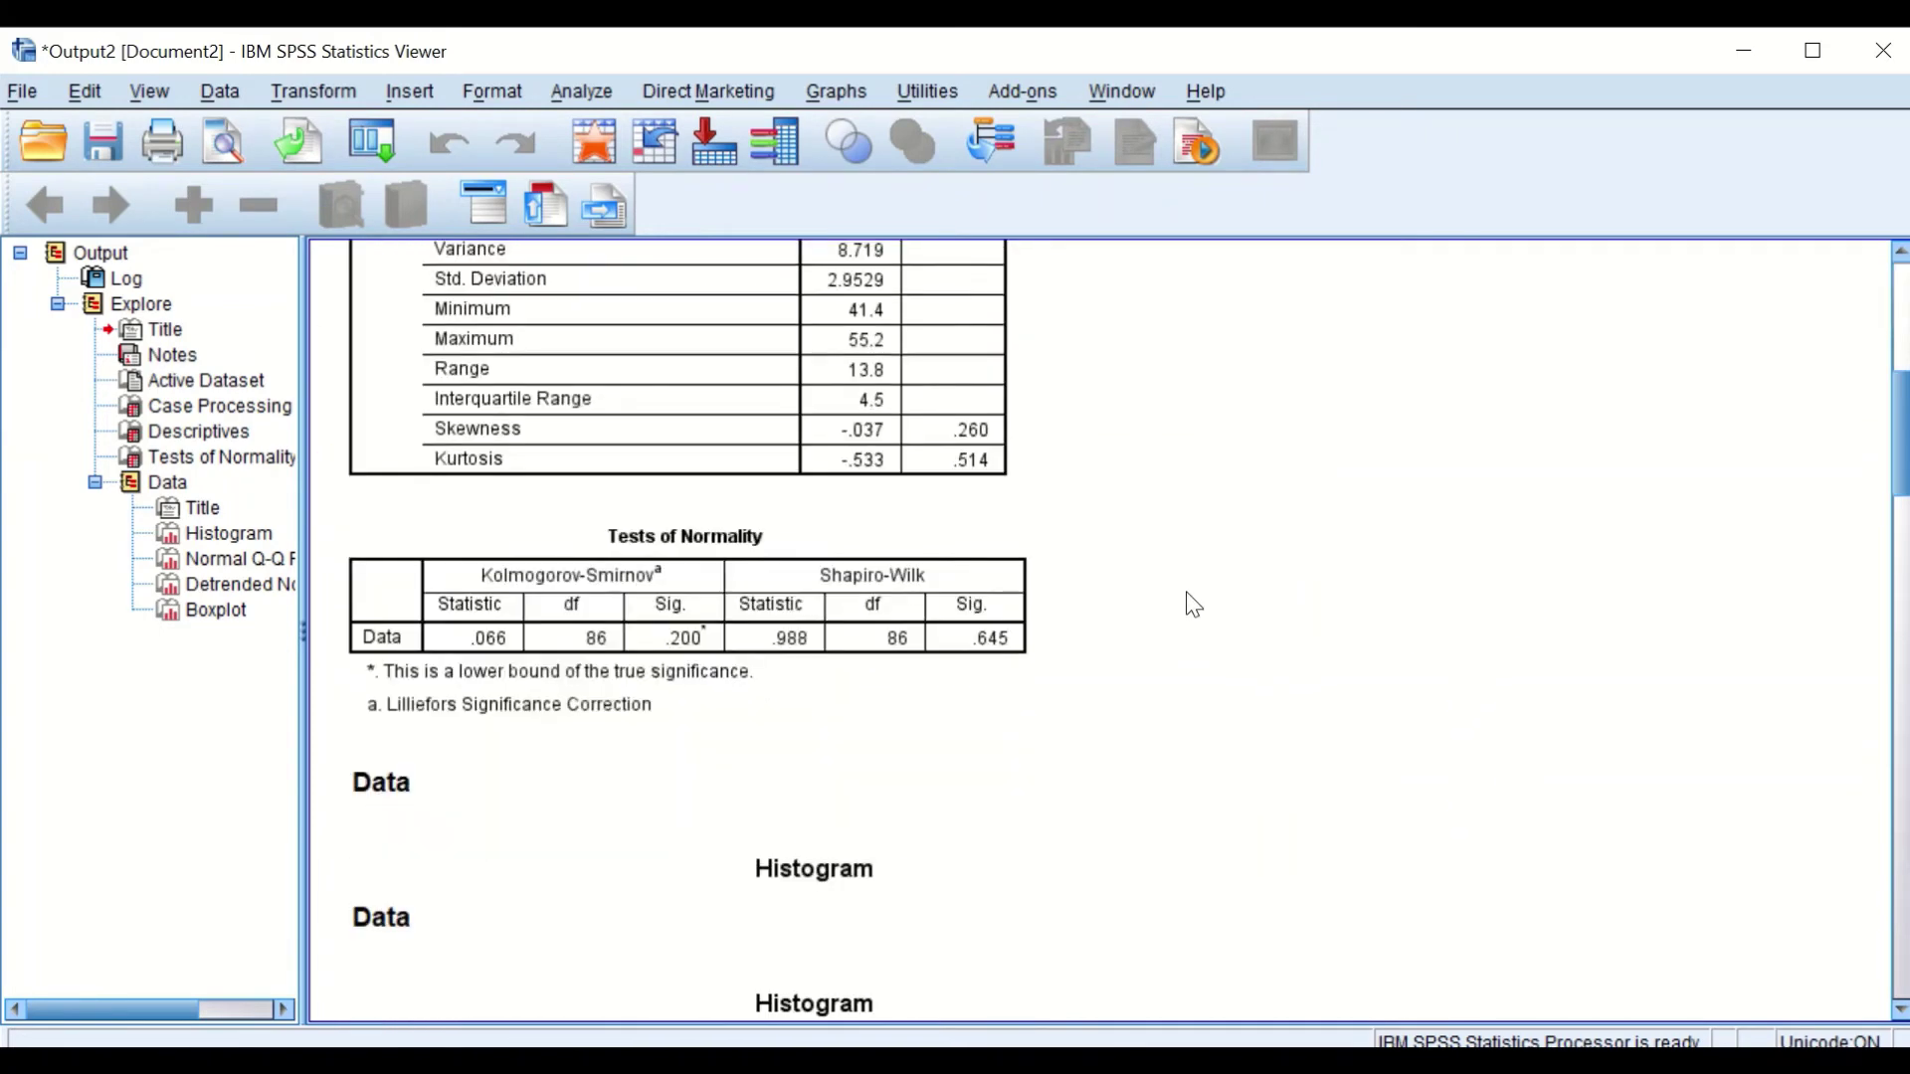
scroll(1195, 604, down, 3)
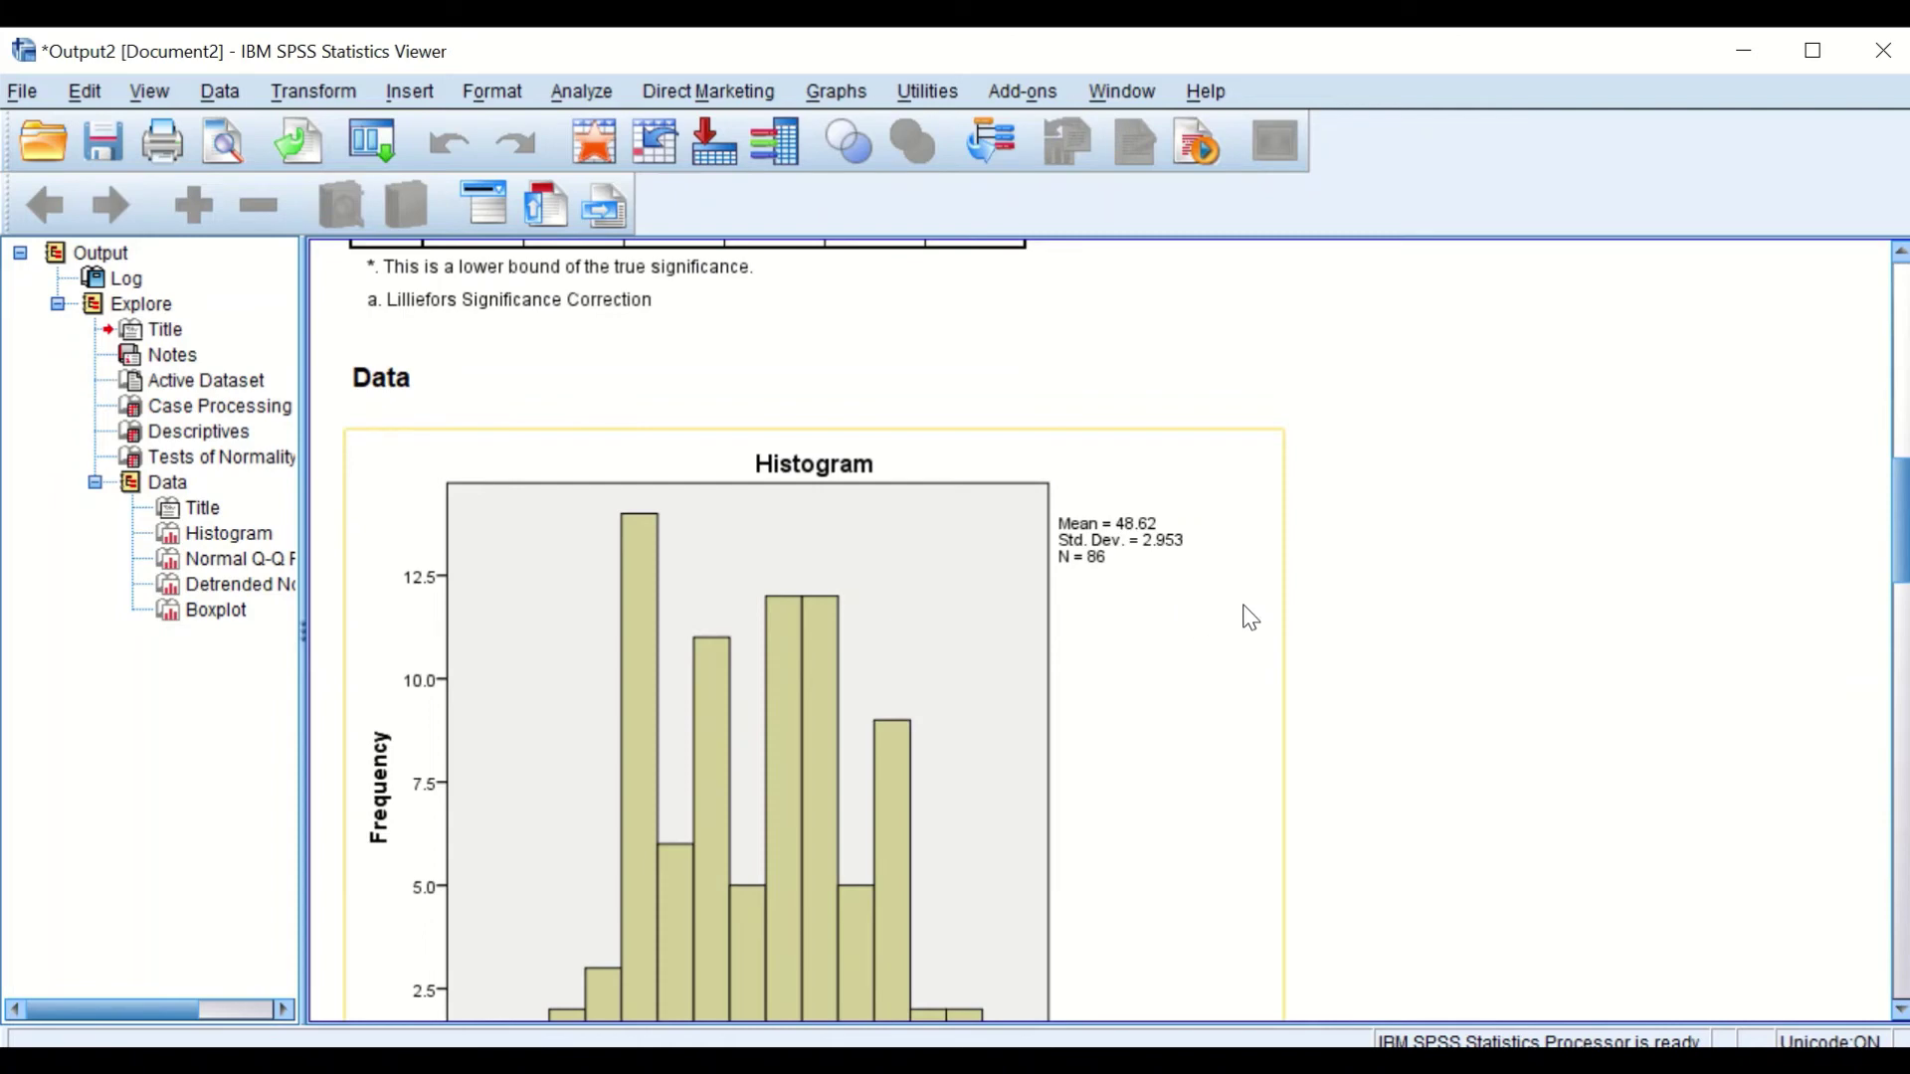
scroll(1247, 614, up, 4)
scroll(1164, 551, down, 2)
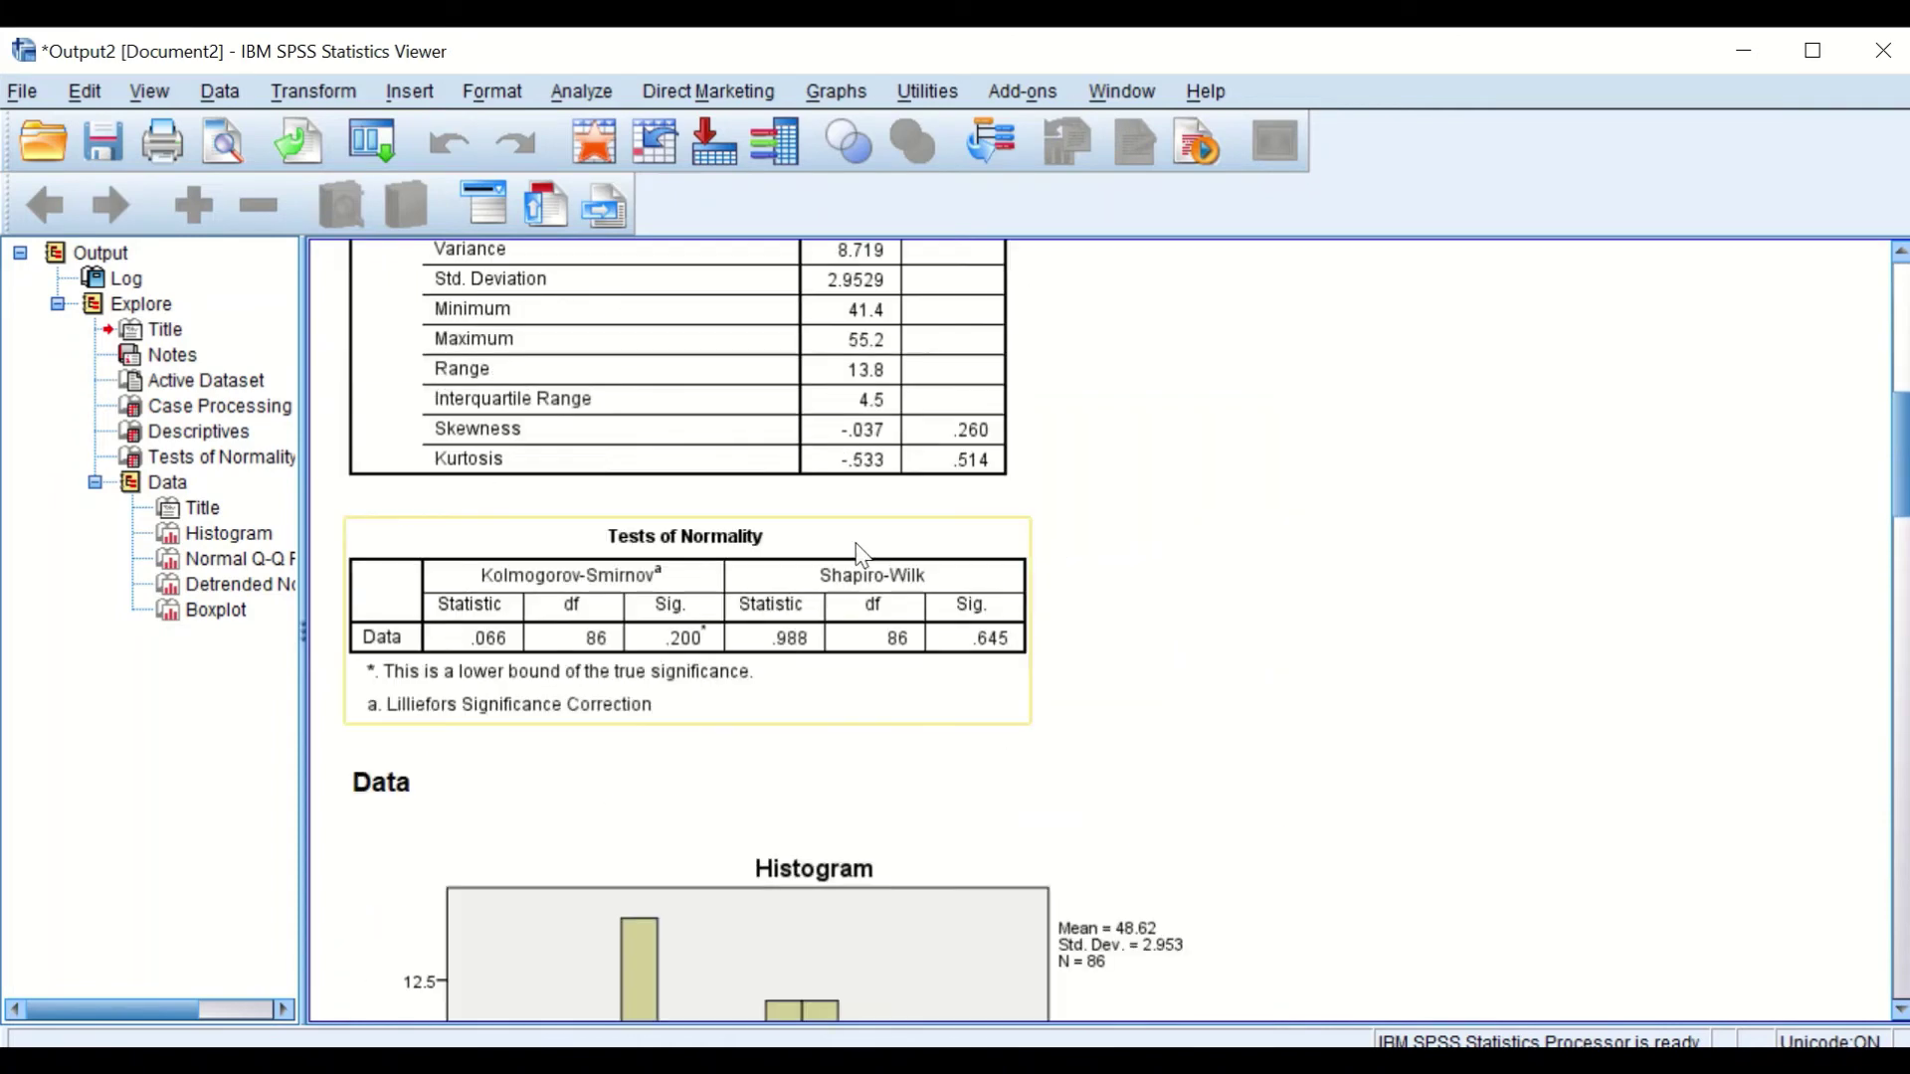
scroll(1082, 563, down, 4)
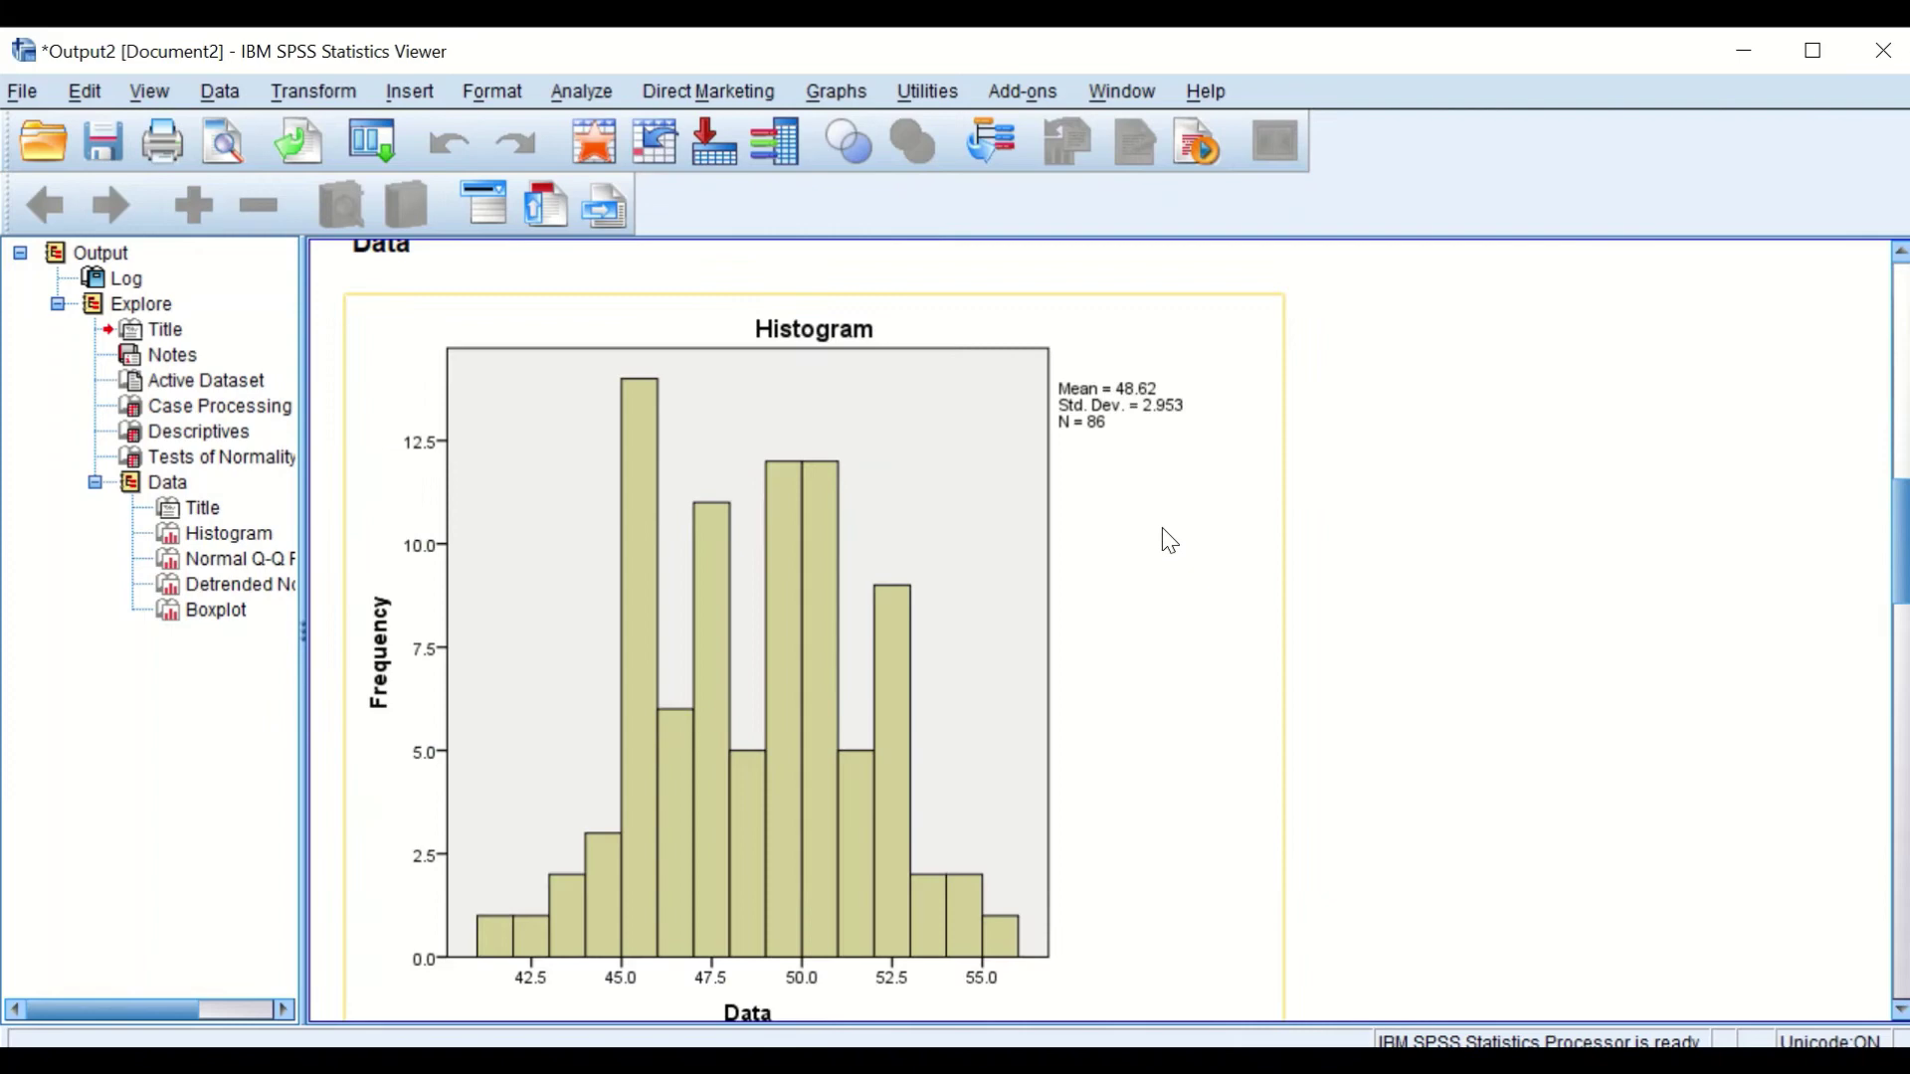
- Copy the Data histogram chart to the clipboard and switch to PowerPoint
click(883, 574)
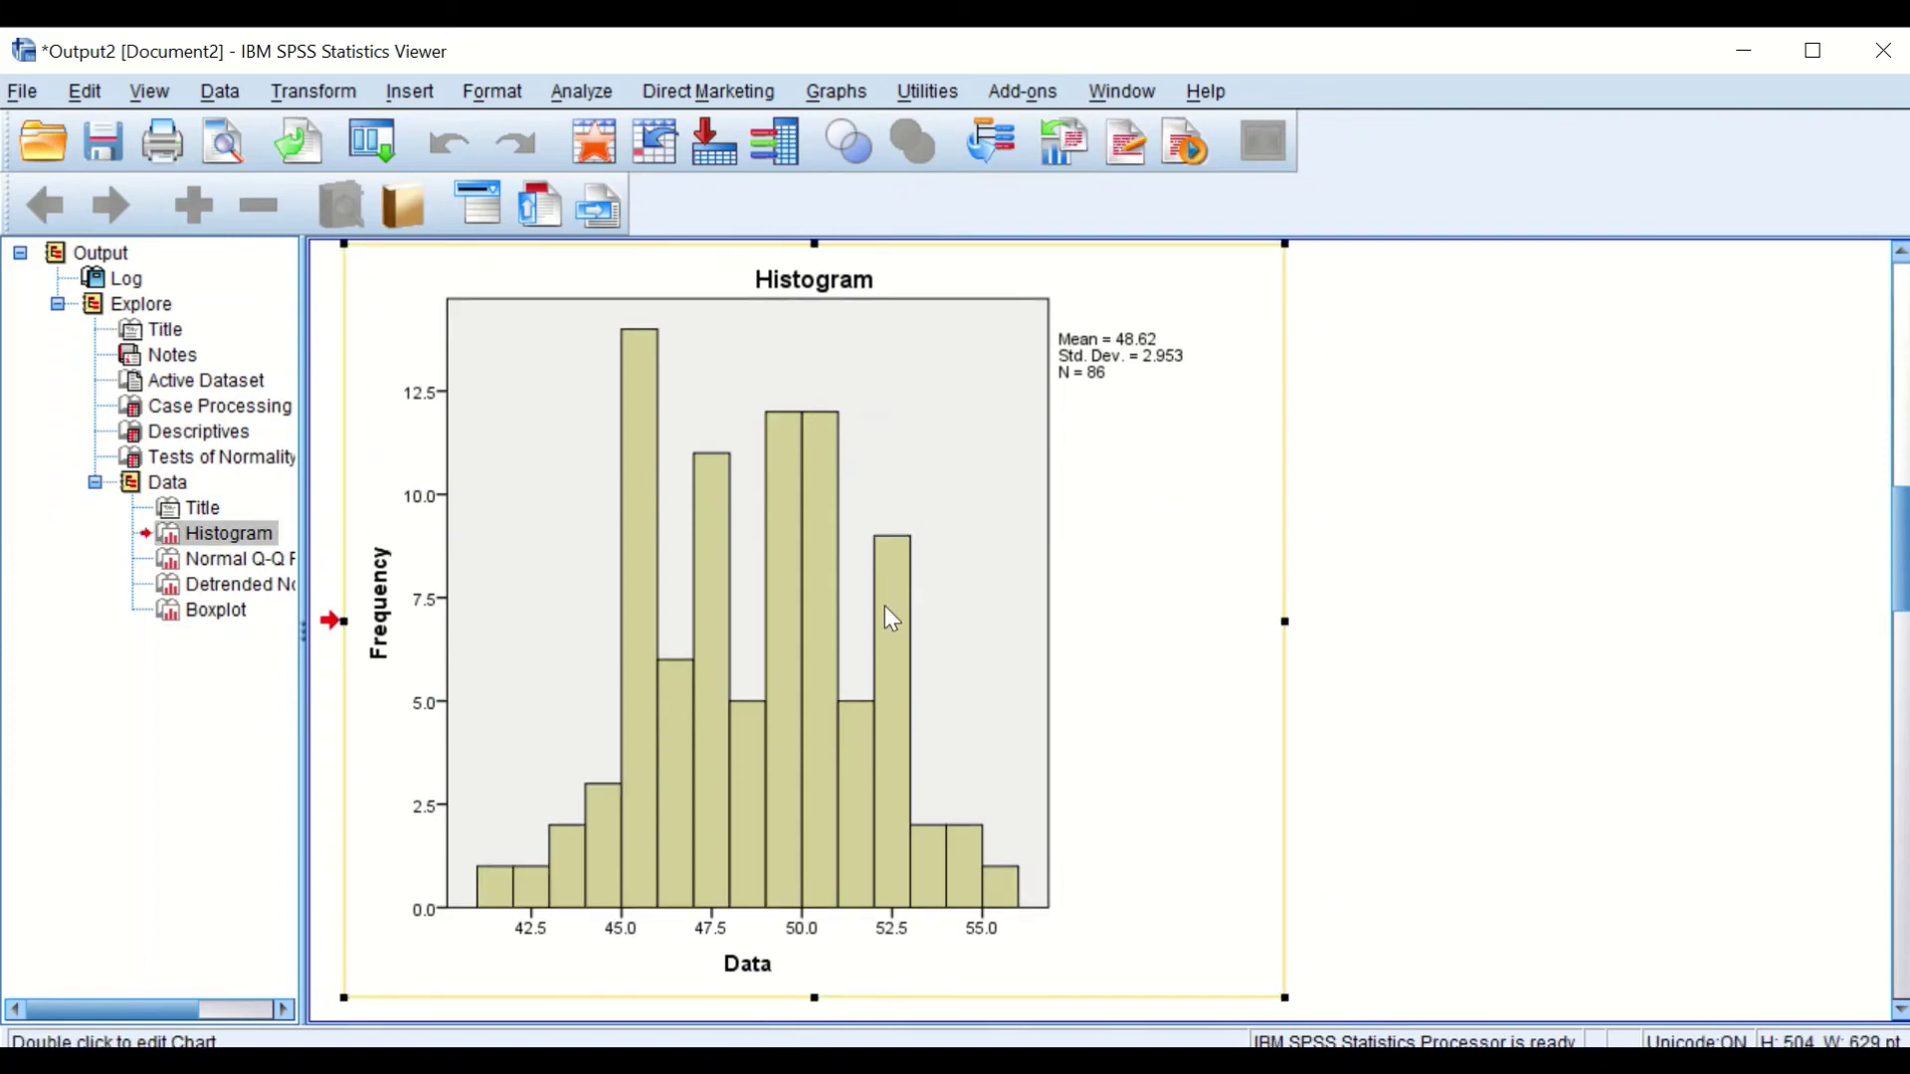
right_click(1051, 551)
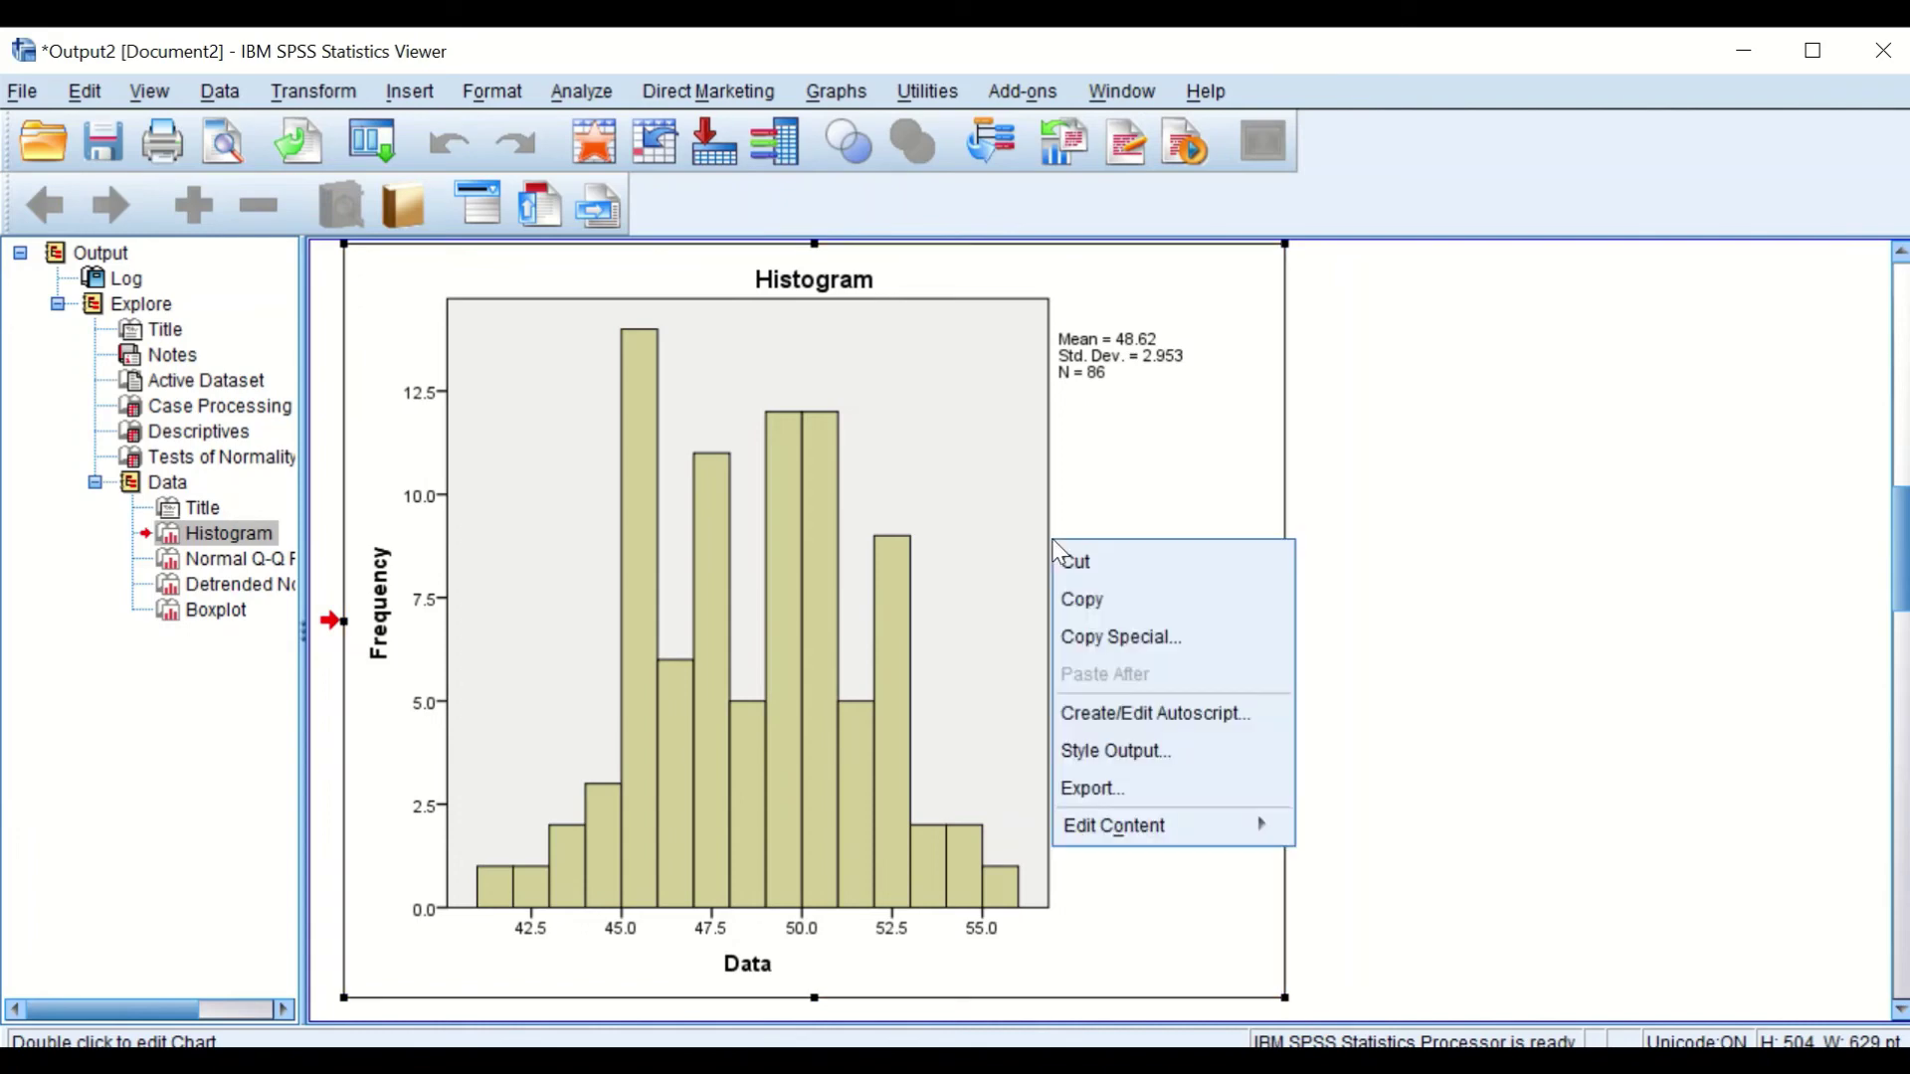
click(1090, 593)
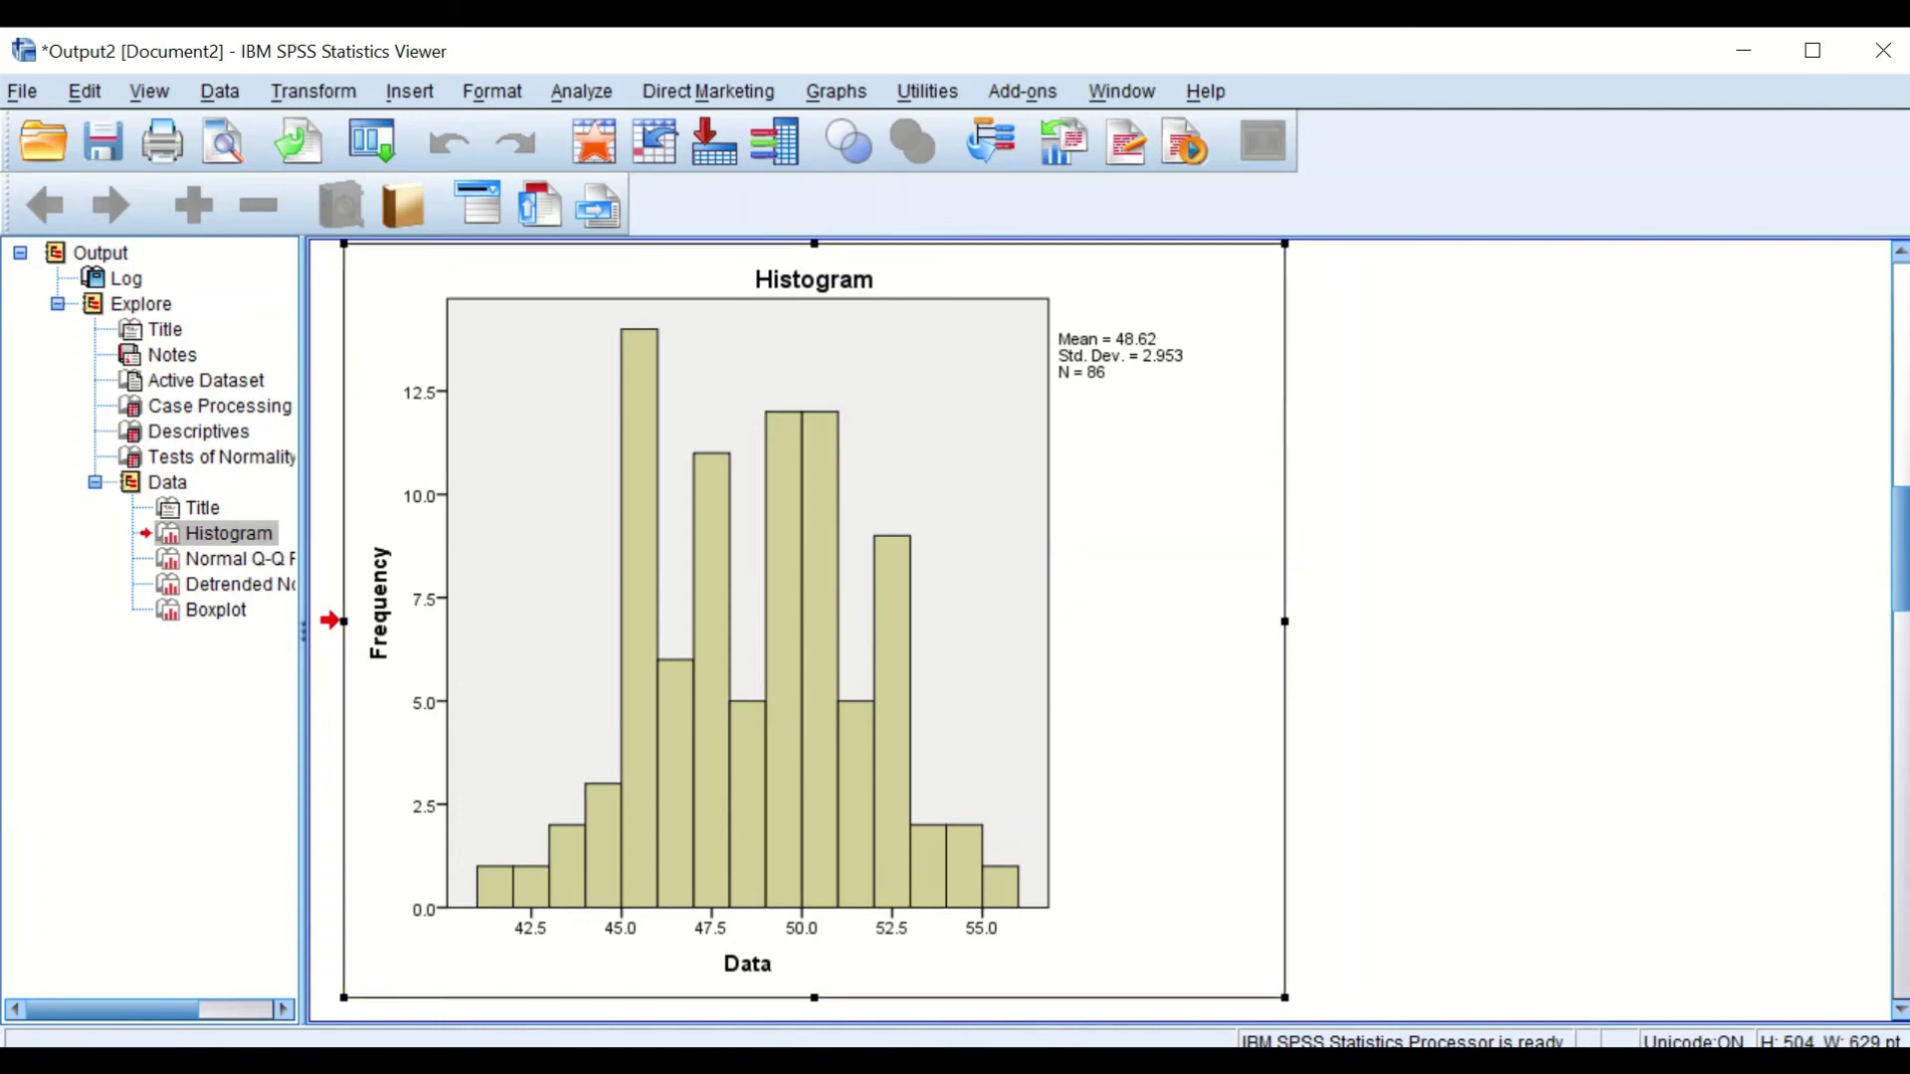
drag(1299, 1050, 1292, 1039)
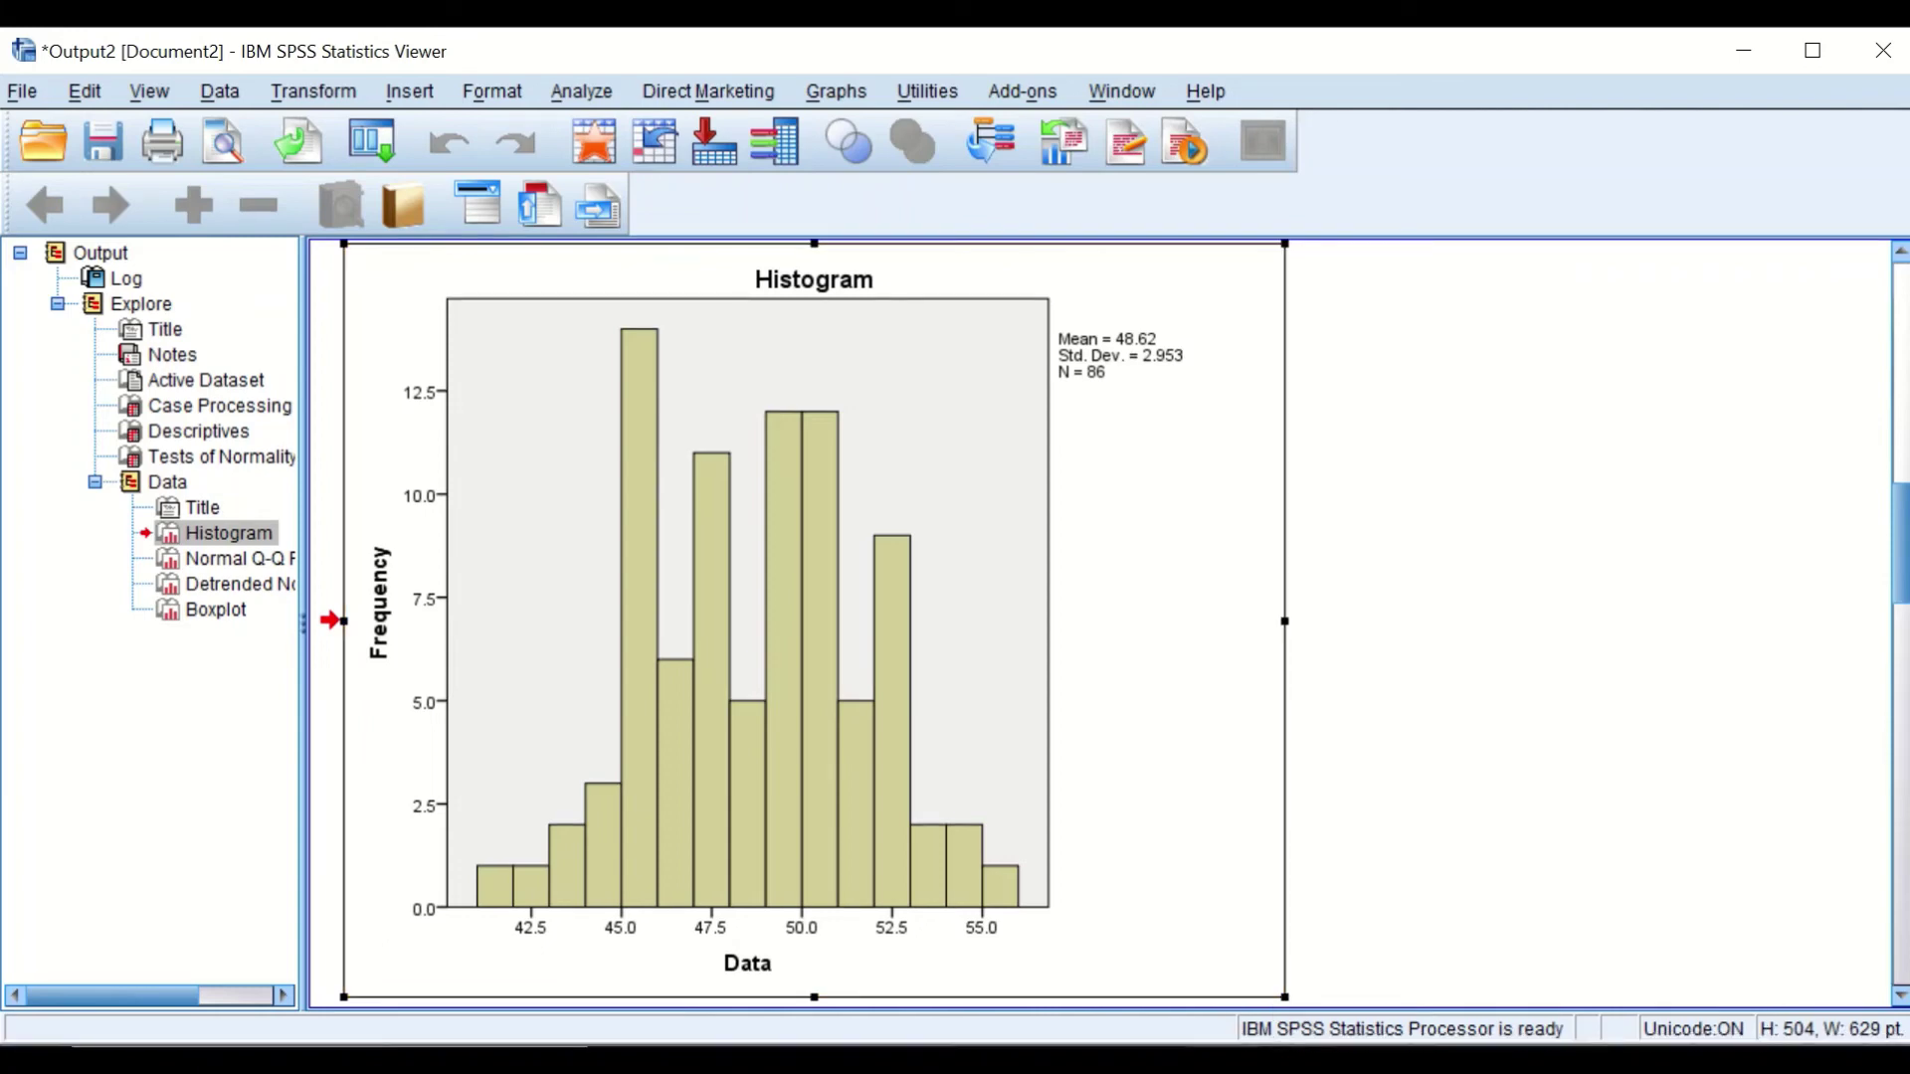
key(alt+Tab)
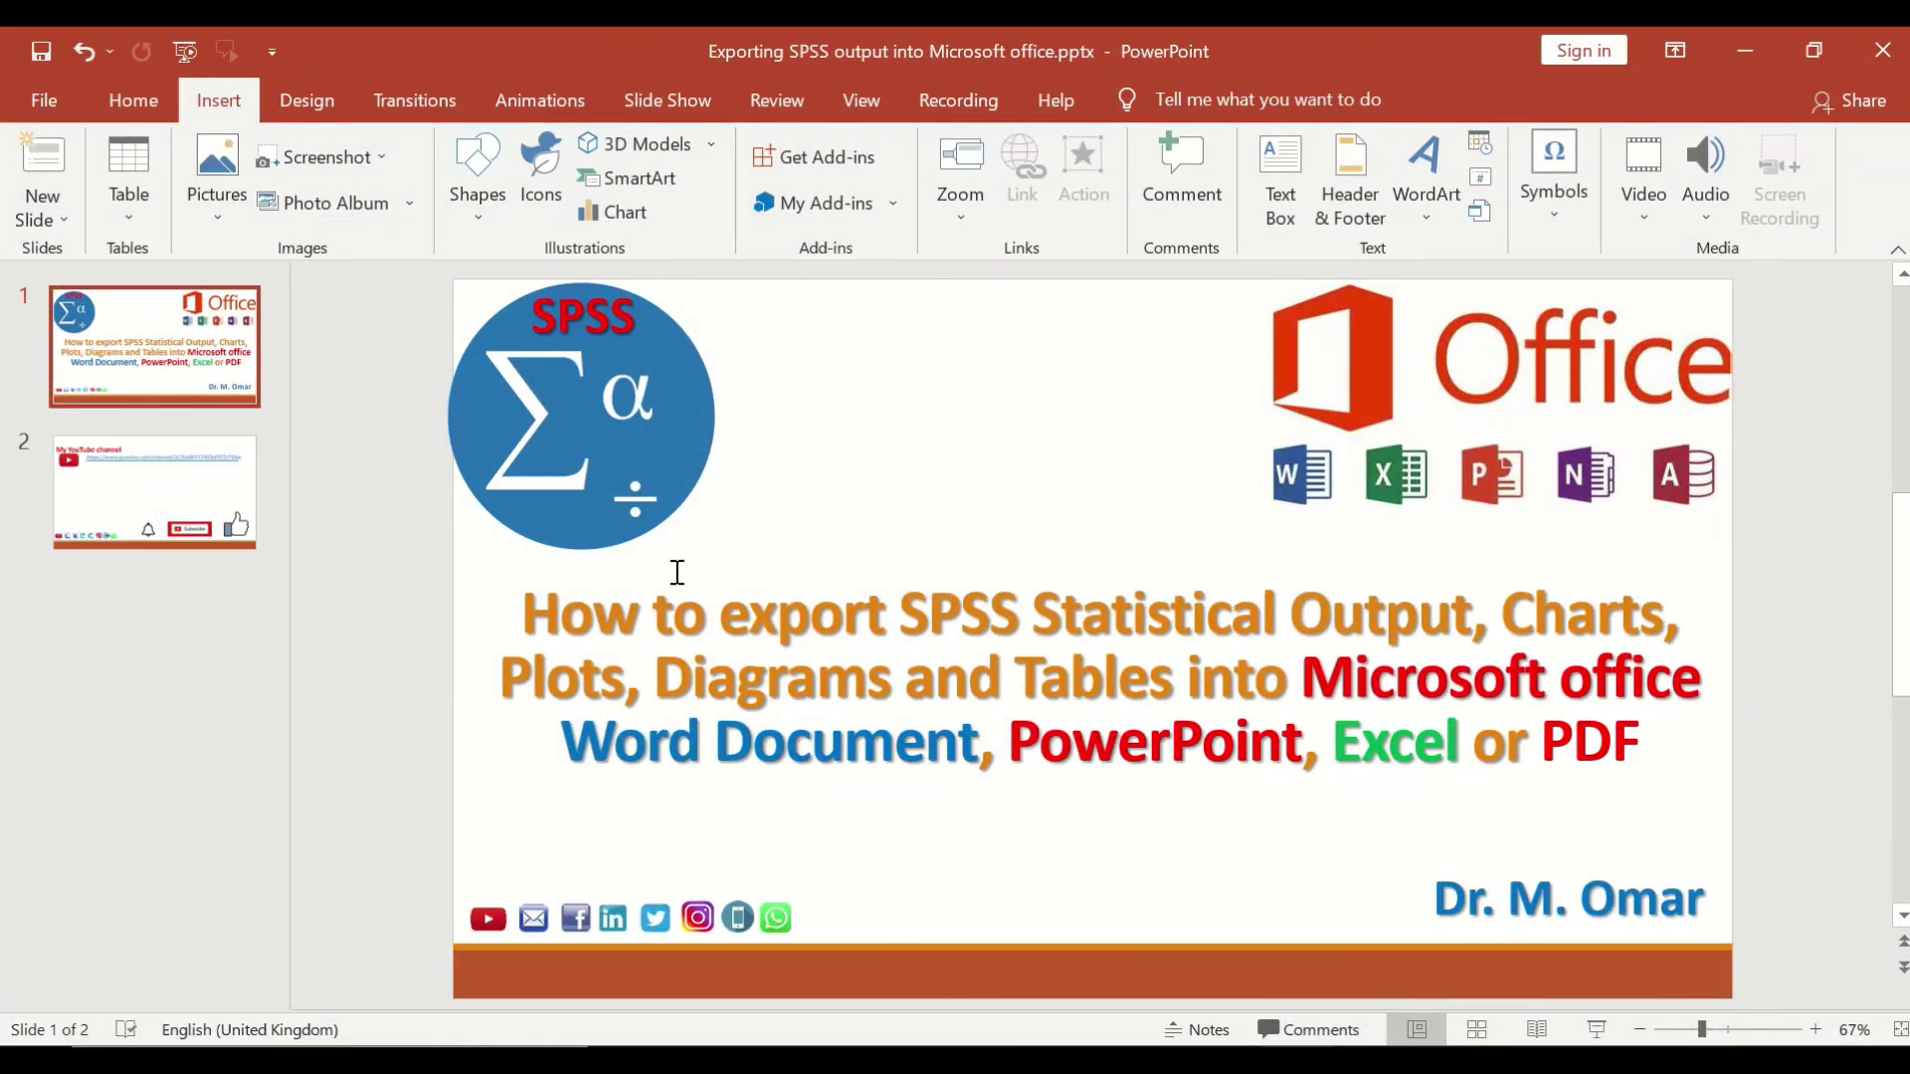
- Add a blank slide after slide 2
click(241, 632)
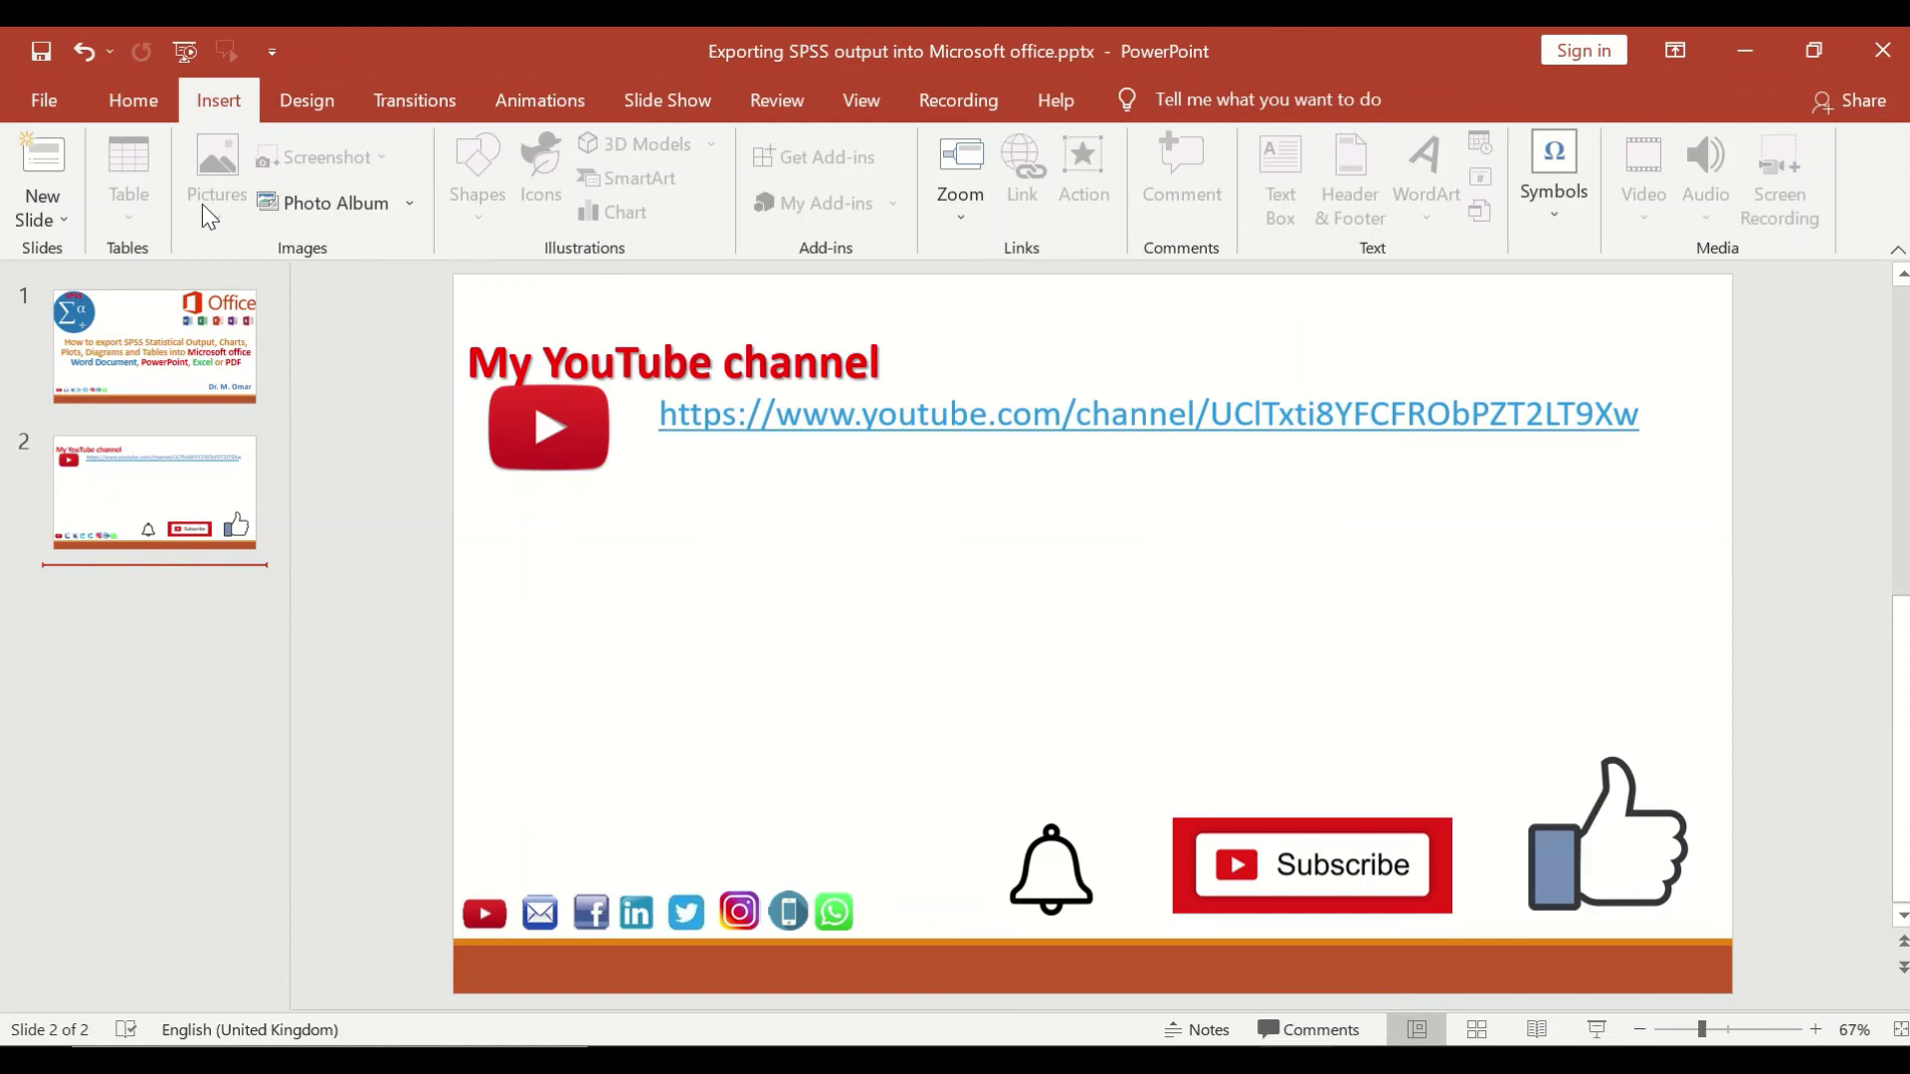
click(36, 219)
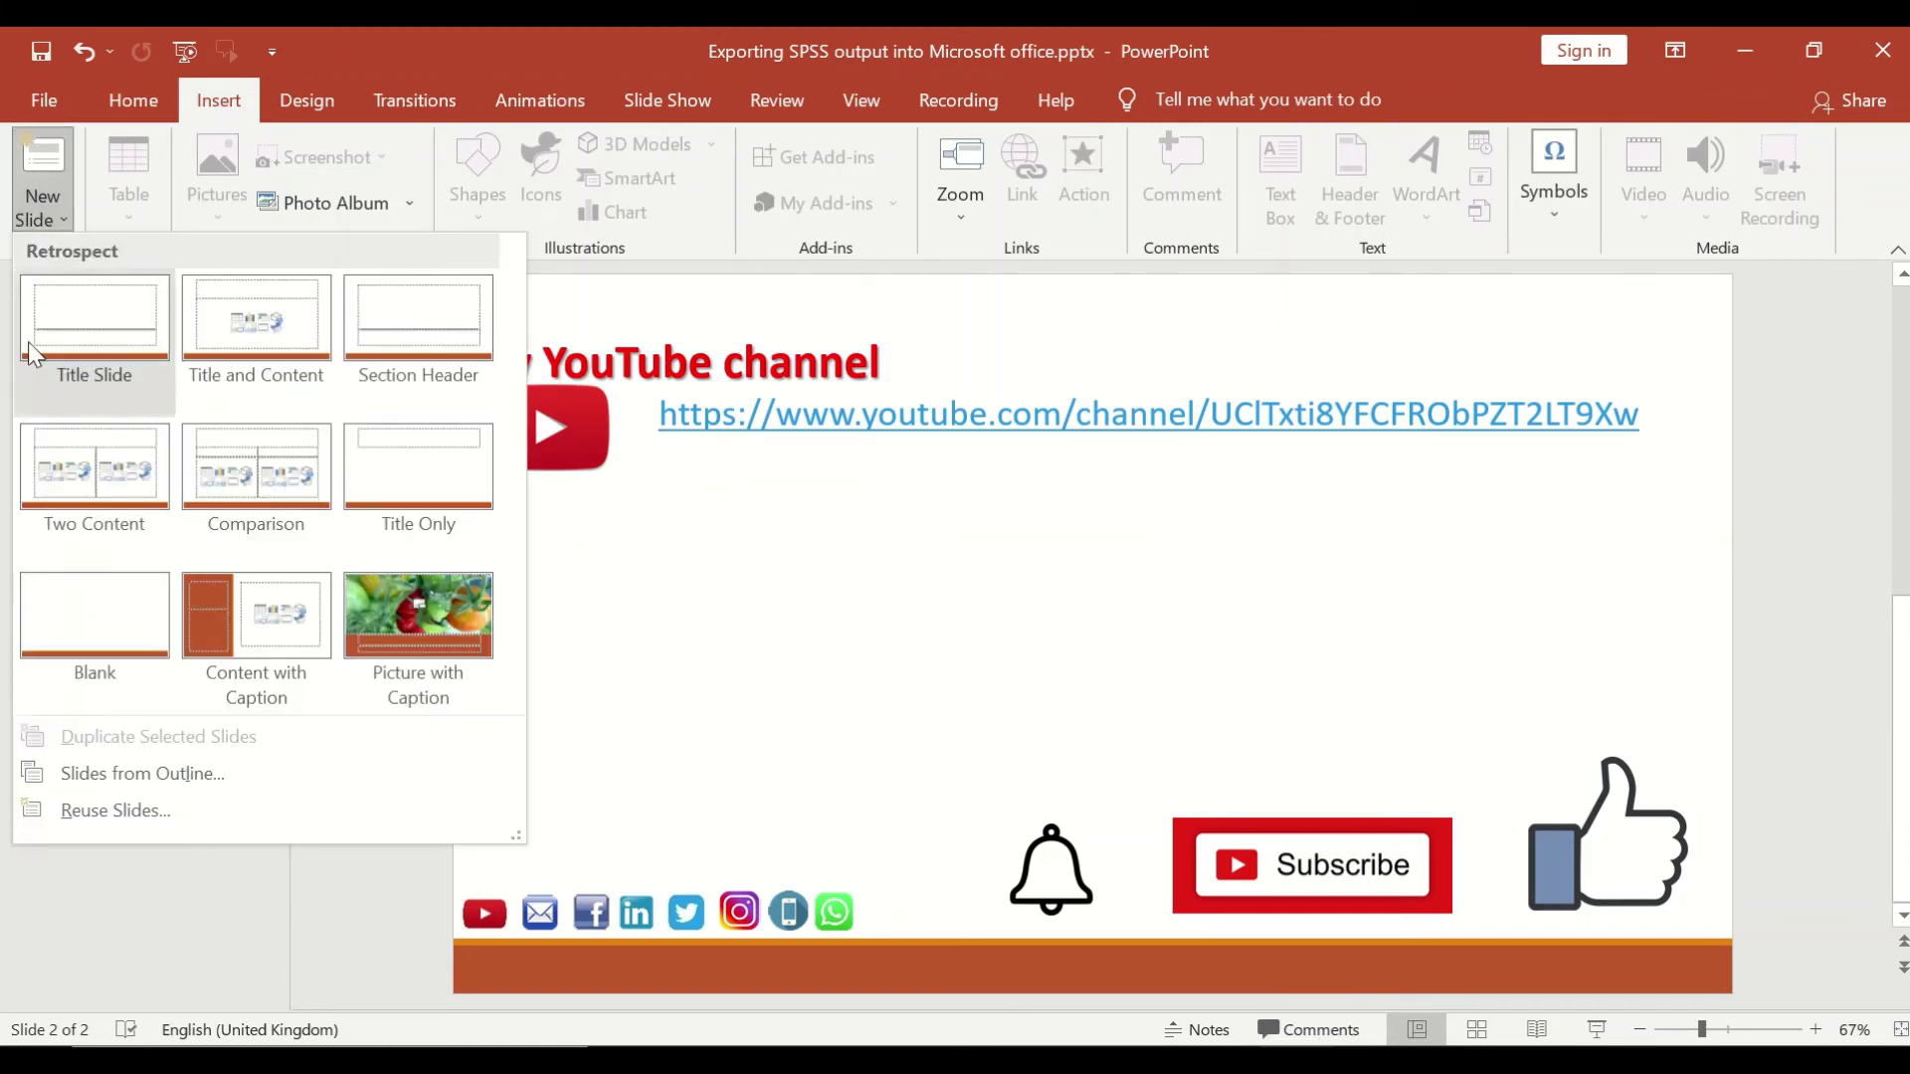
click(68, 634)
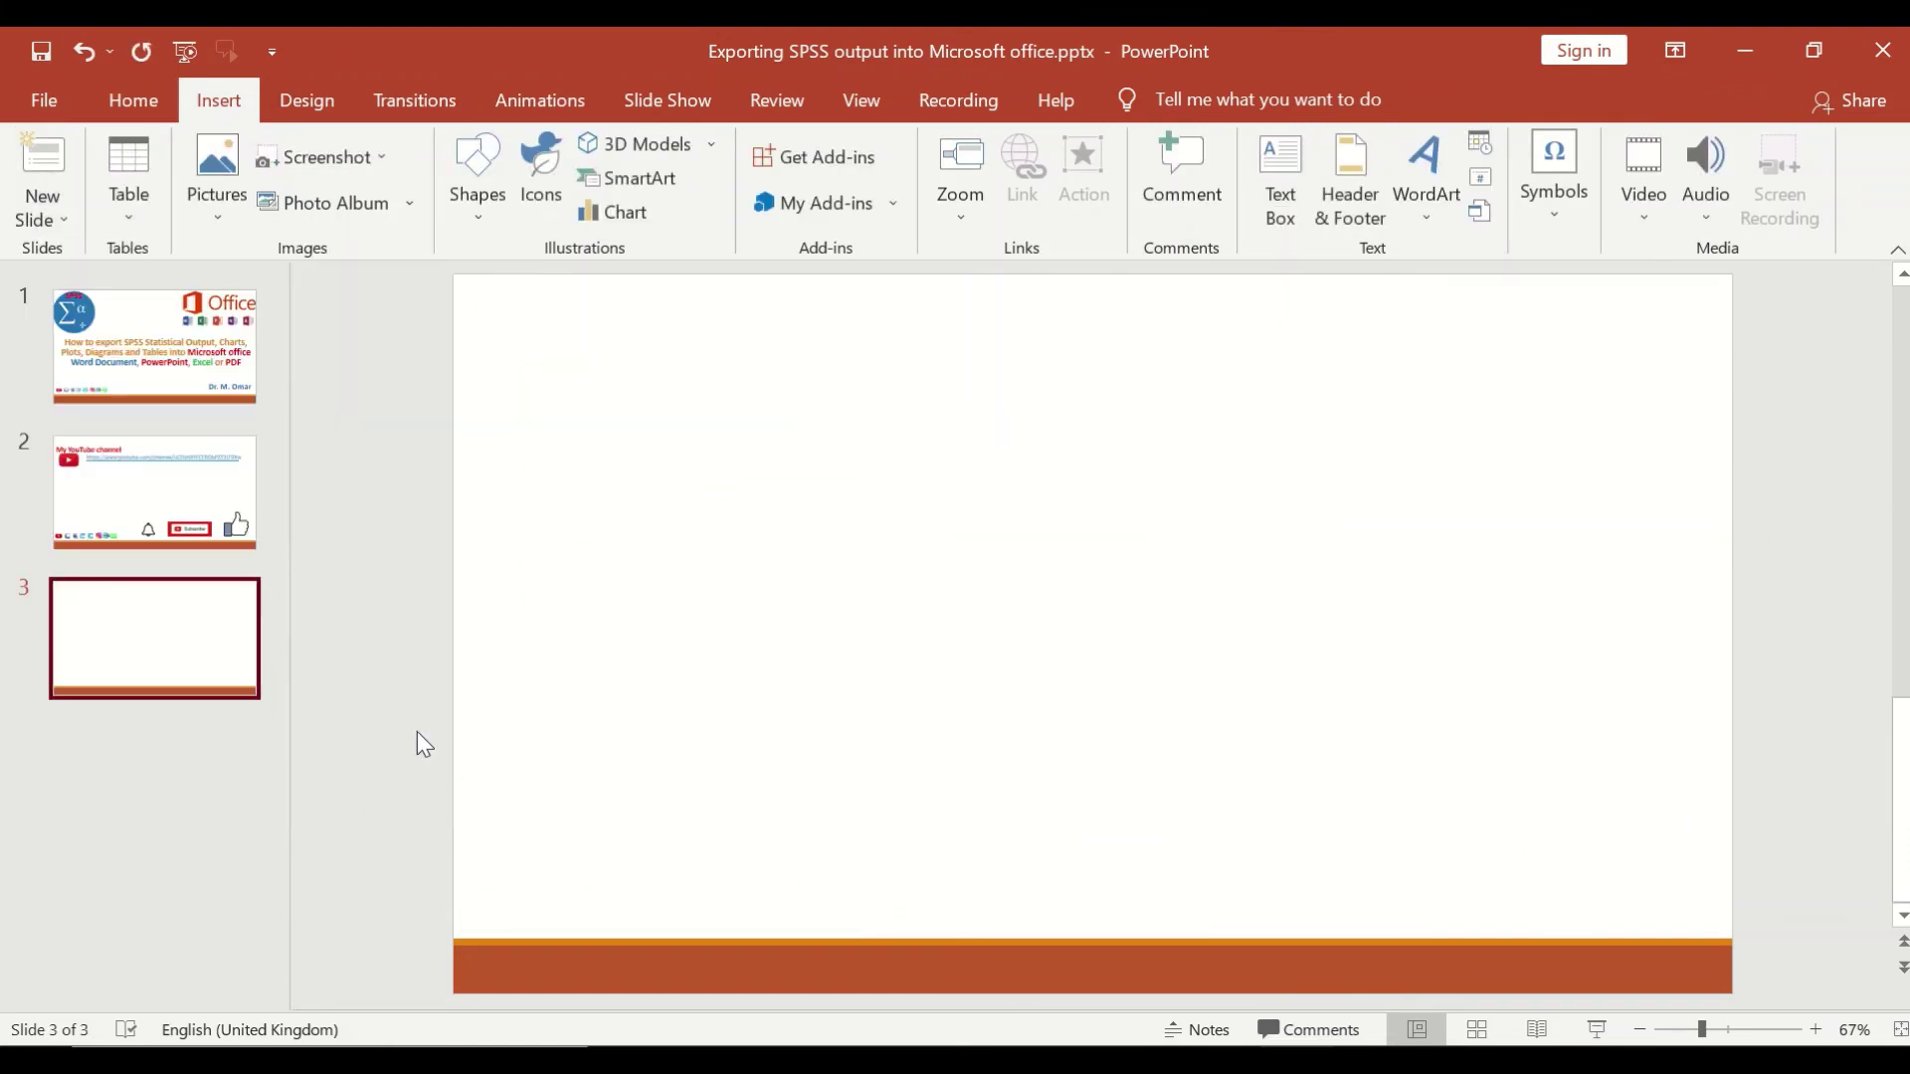
- Paste the histogram as a picture and enlarge it to about 14.3 × 17.9 cm
right_click(982, 467)
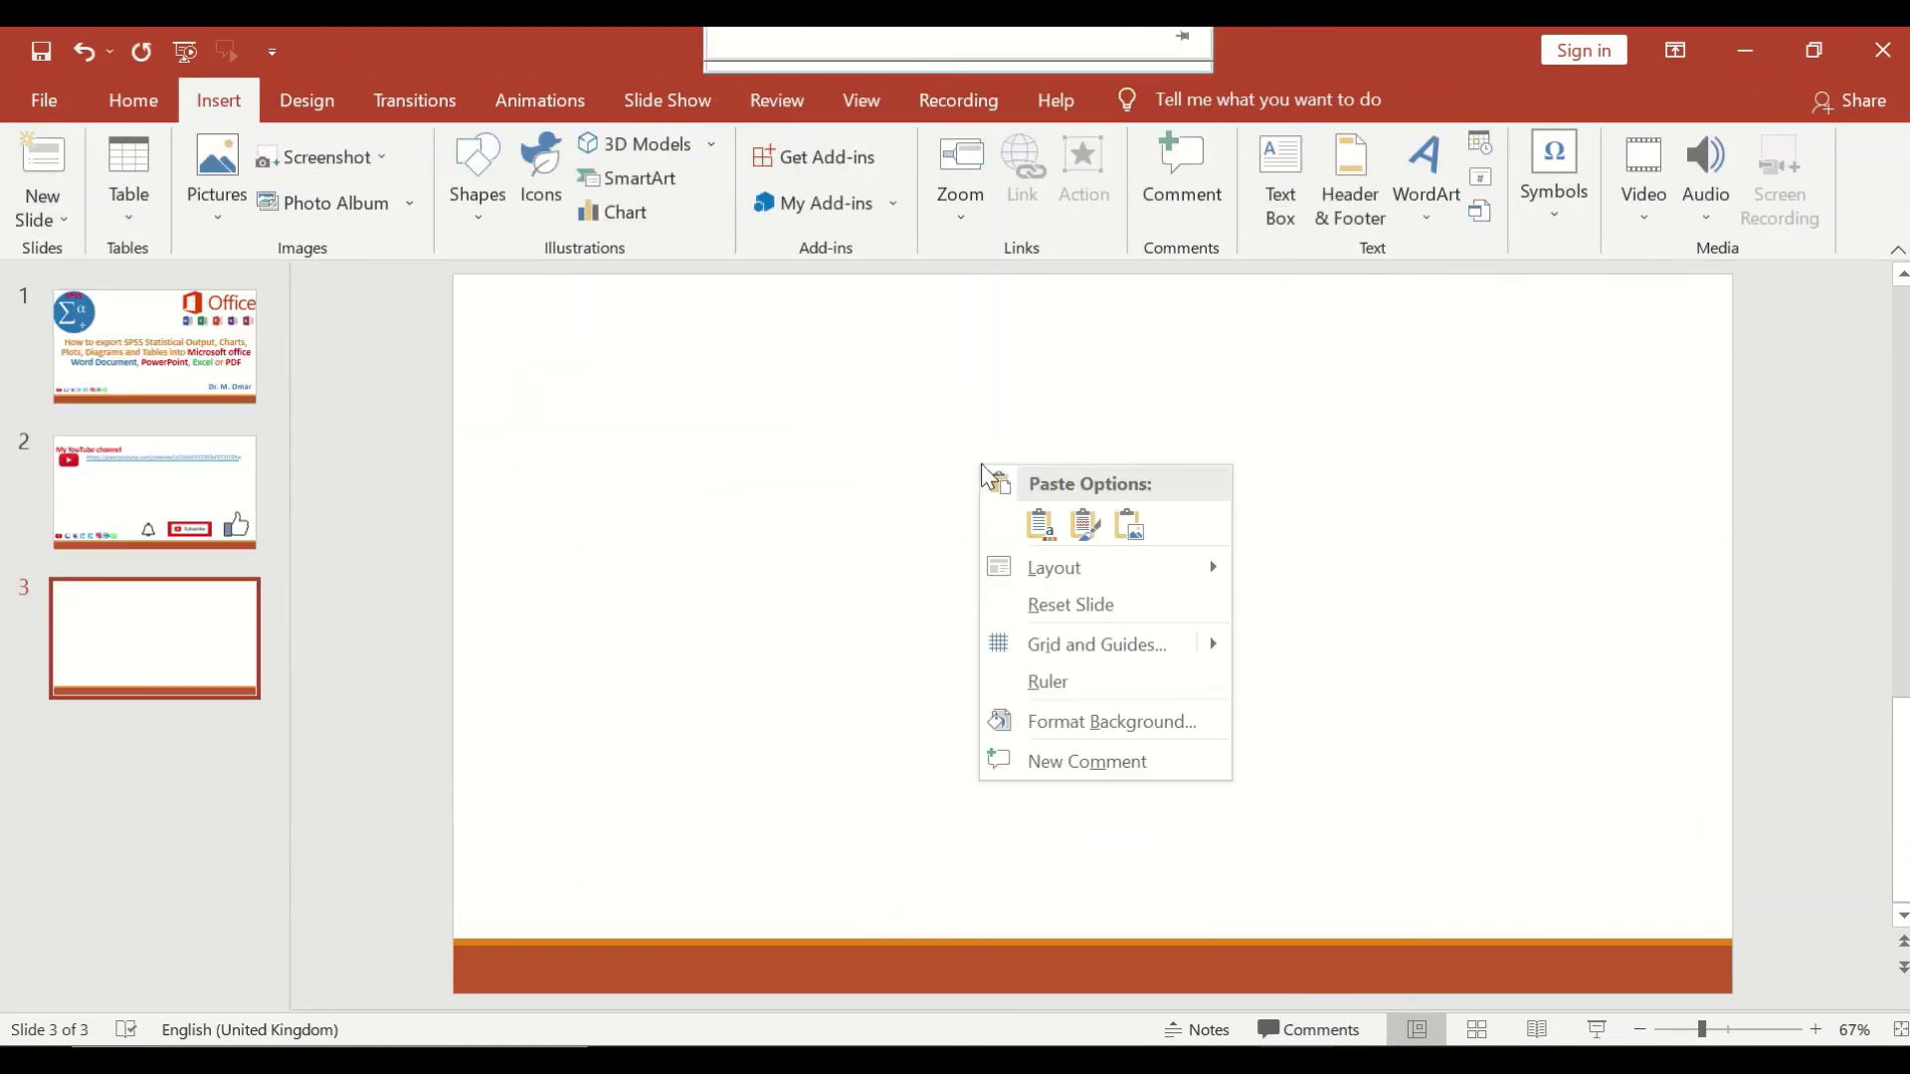
click(1128, 525)
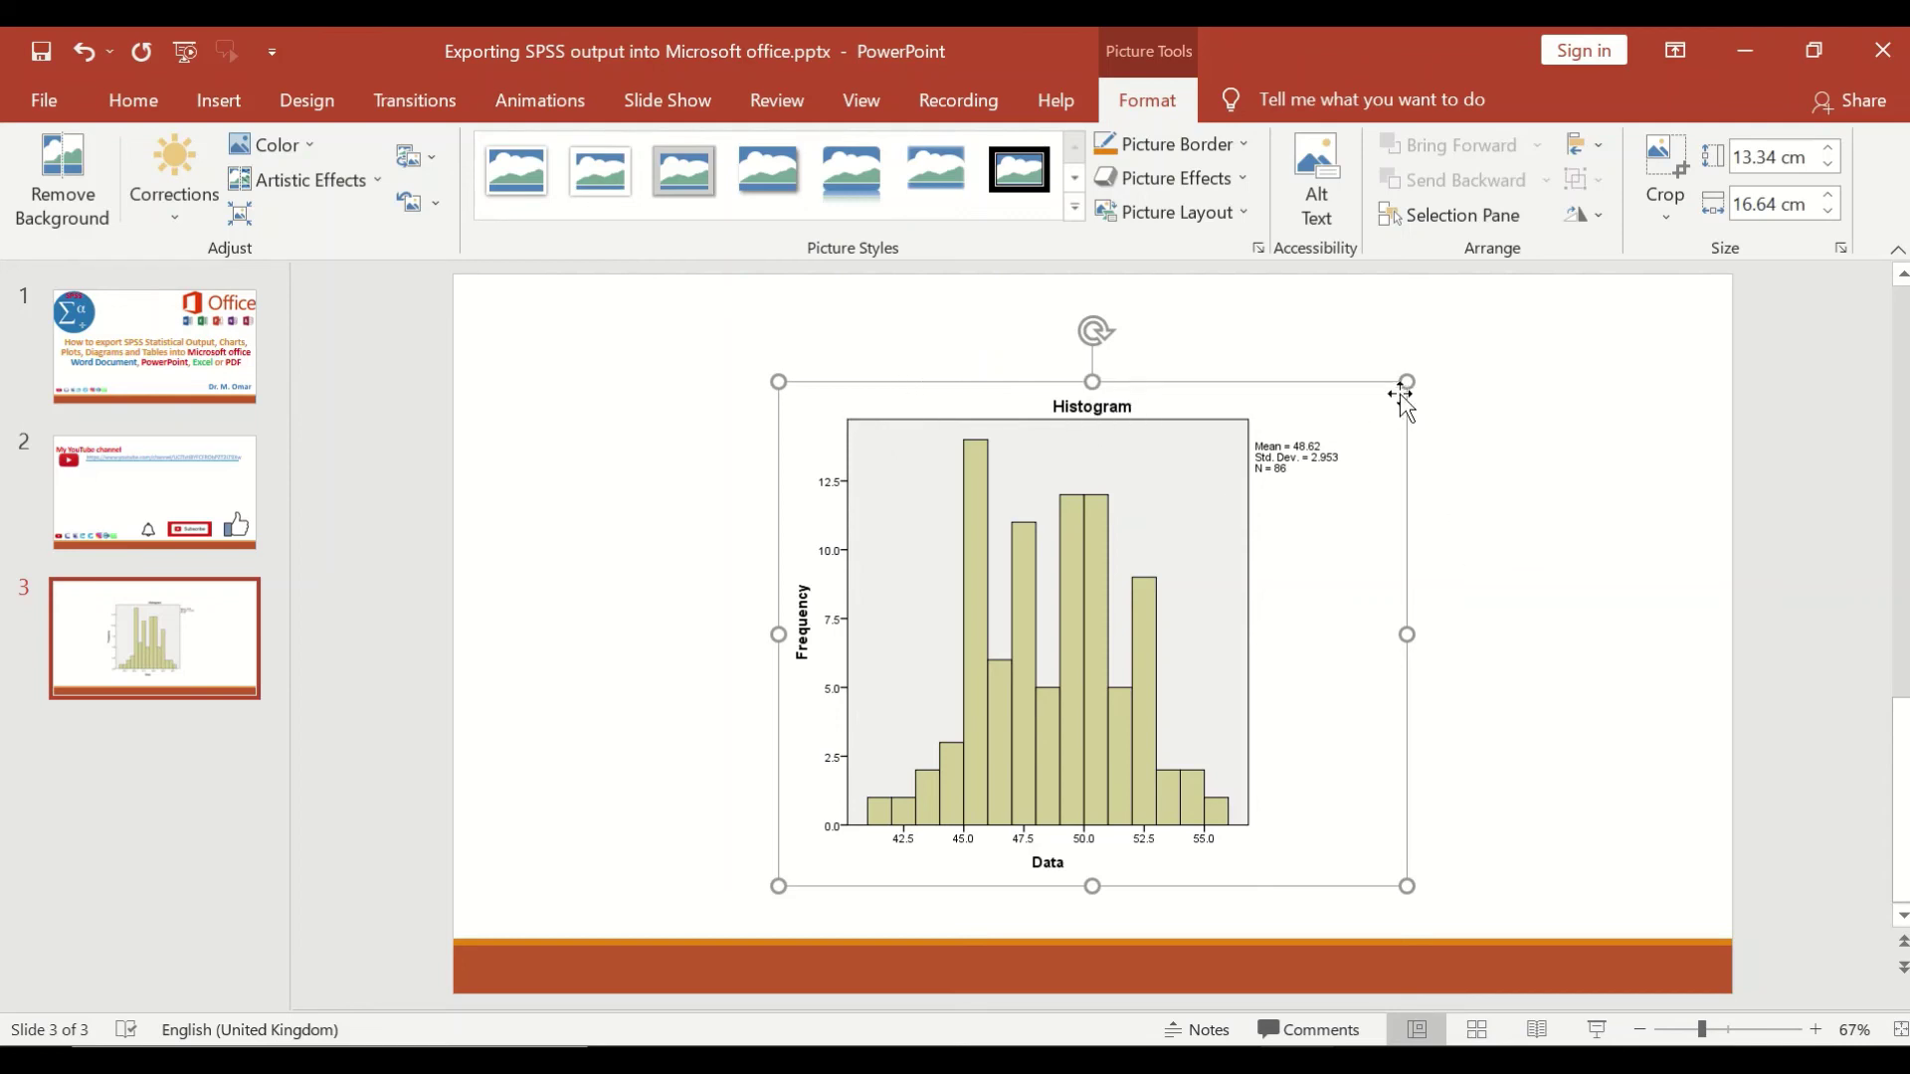
drag(1405, 384, 1455, 344)
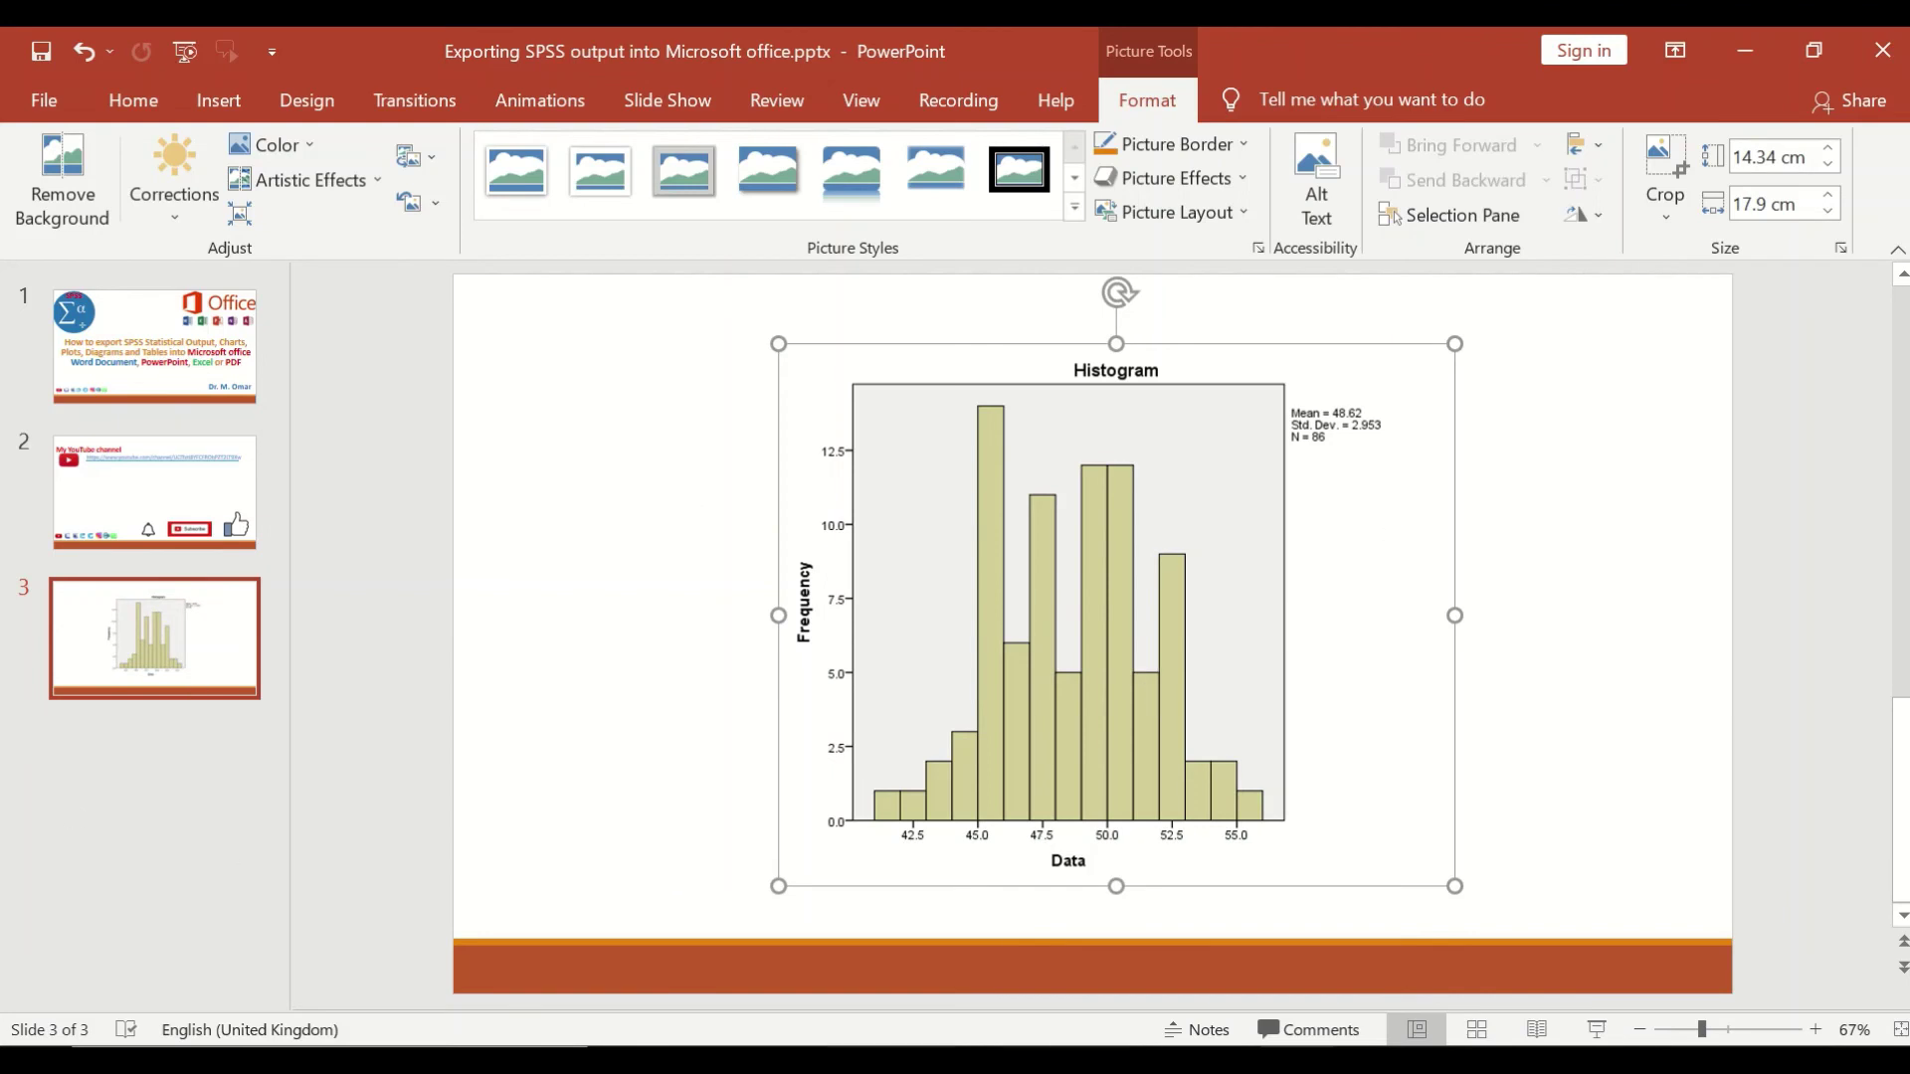
- Bring the SPSS Viewer forward and open the Descriptives table's context menu, then dismiss it uncopied
click(1311, 950)
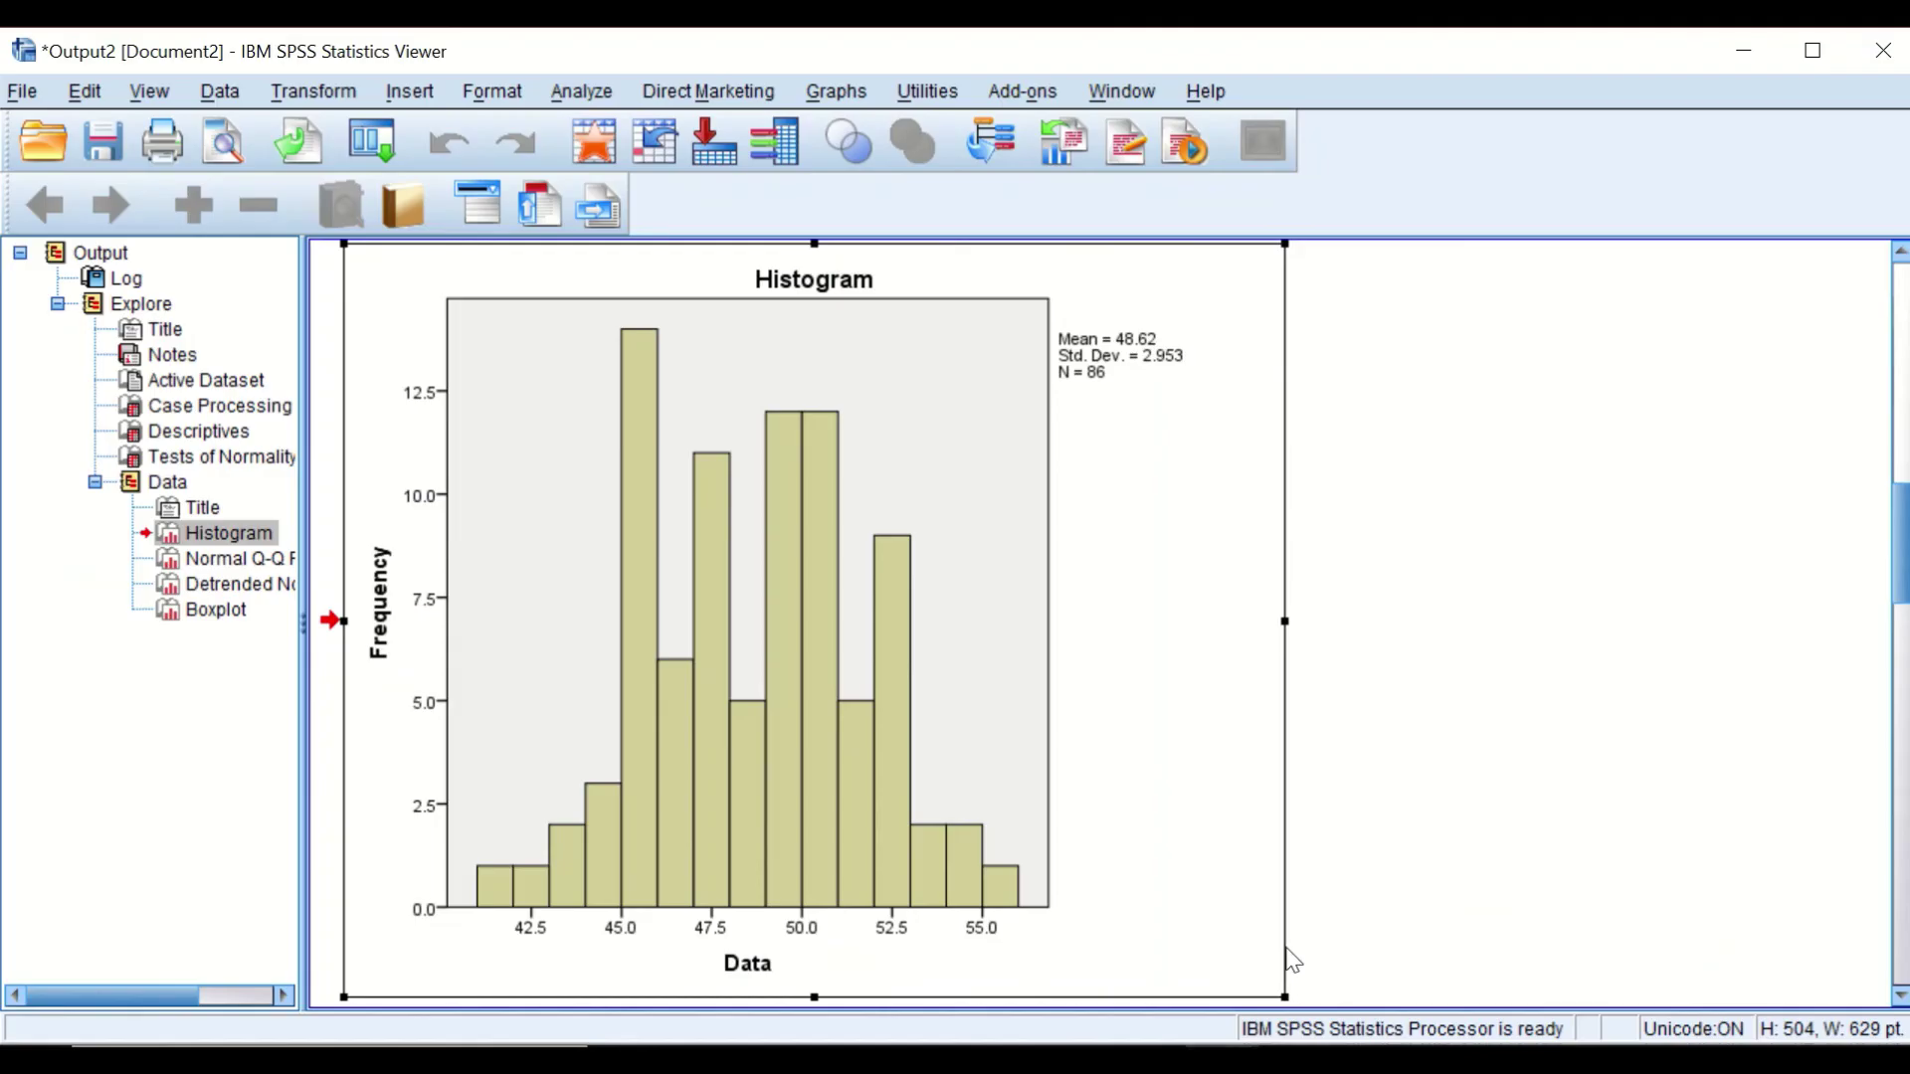
scroll(995, 631, down, 4)
scroll(989, 644, down, 3)
scroll(994, 648, up, 8)
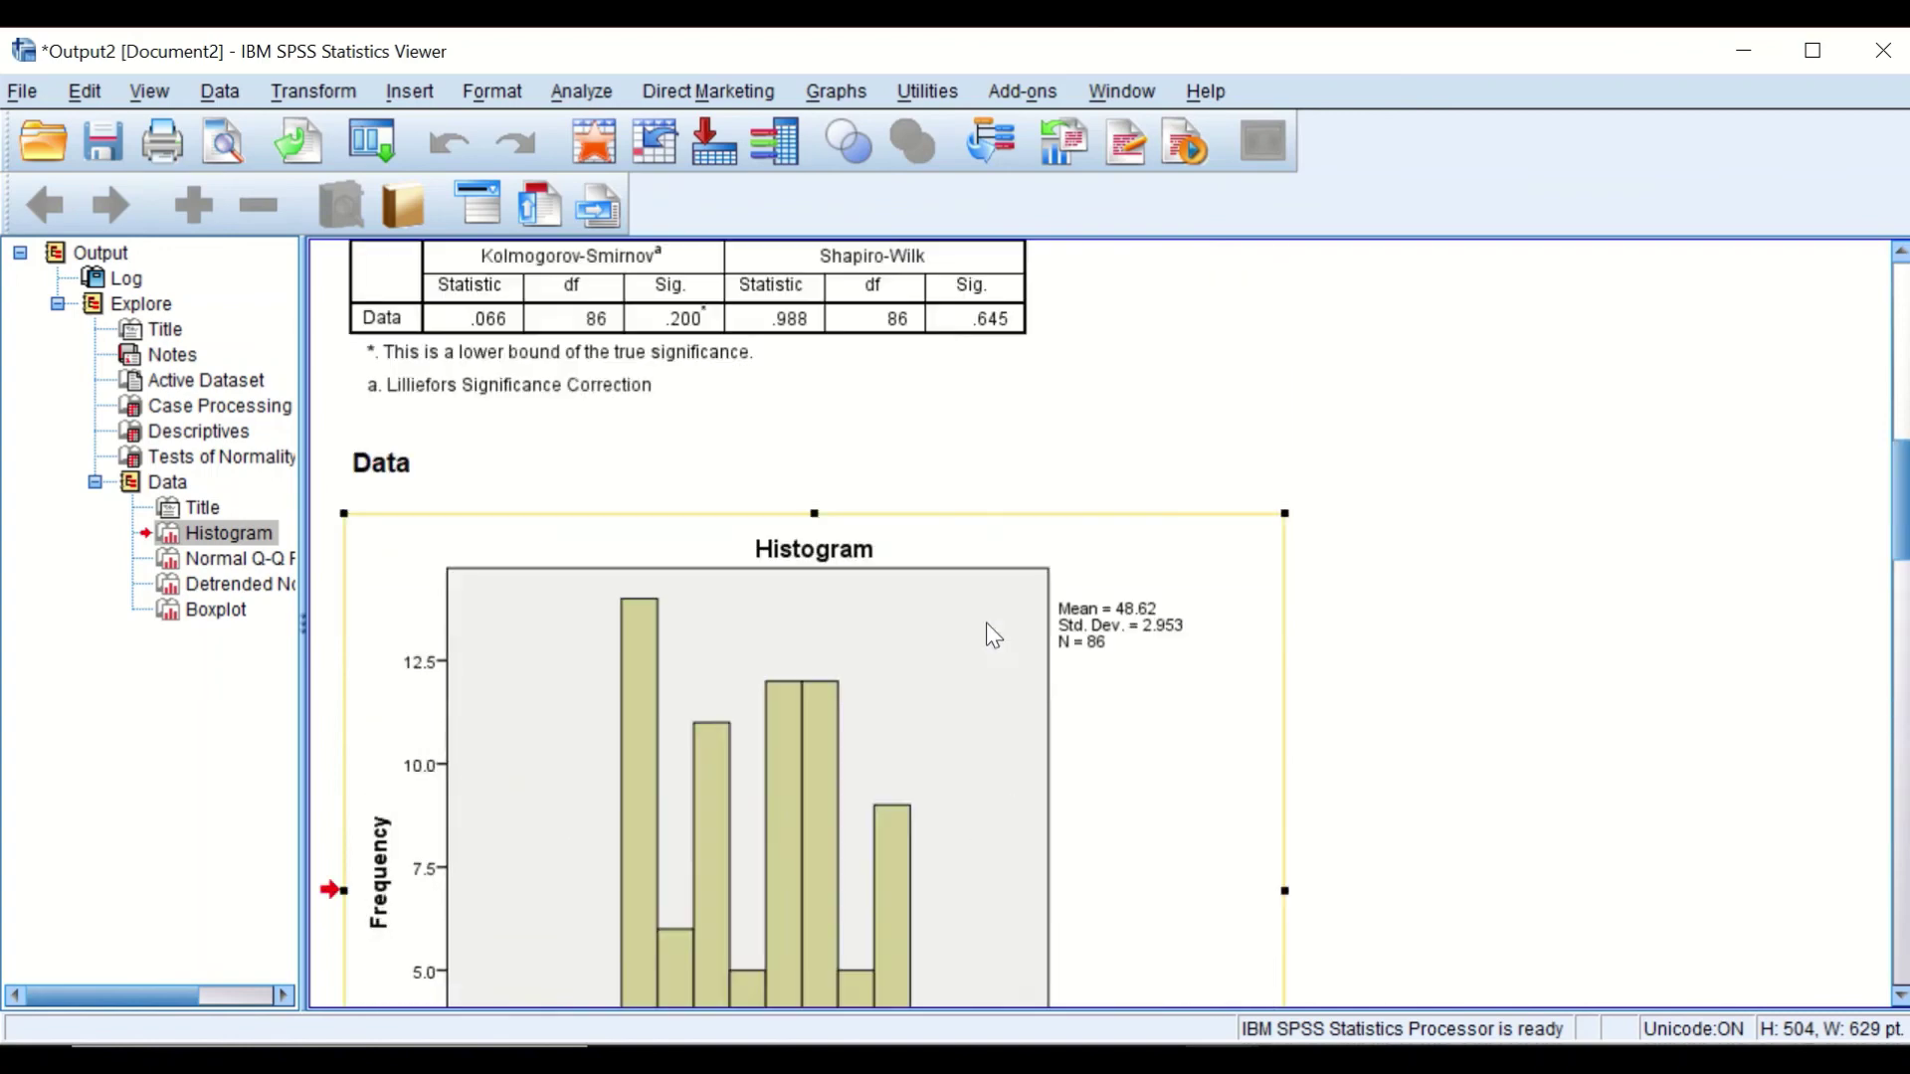
scroll(956, 597, up, 10)
scroll(895, 598, down, 3)
scroll(804, 689, down, 3)
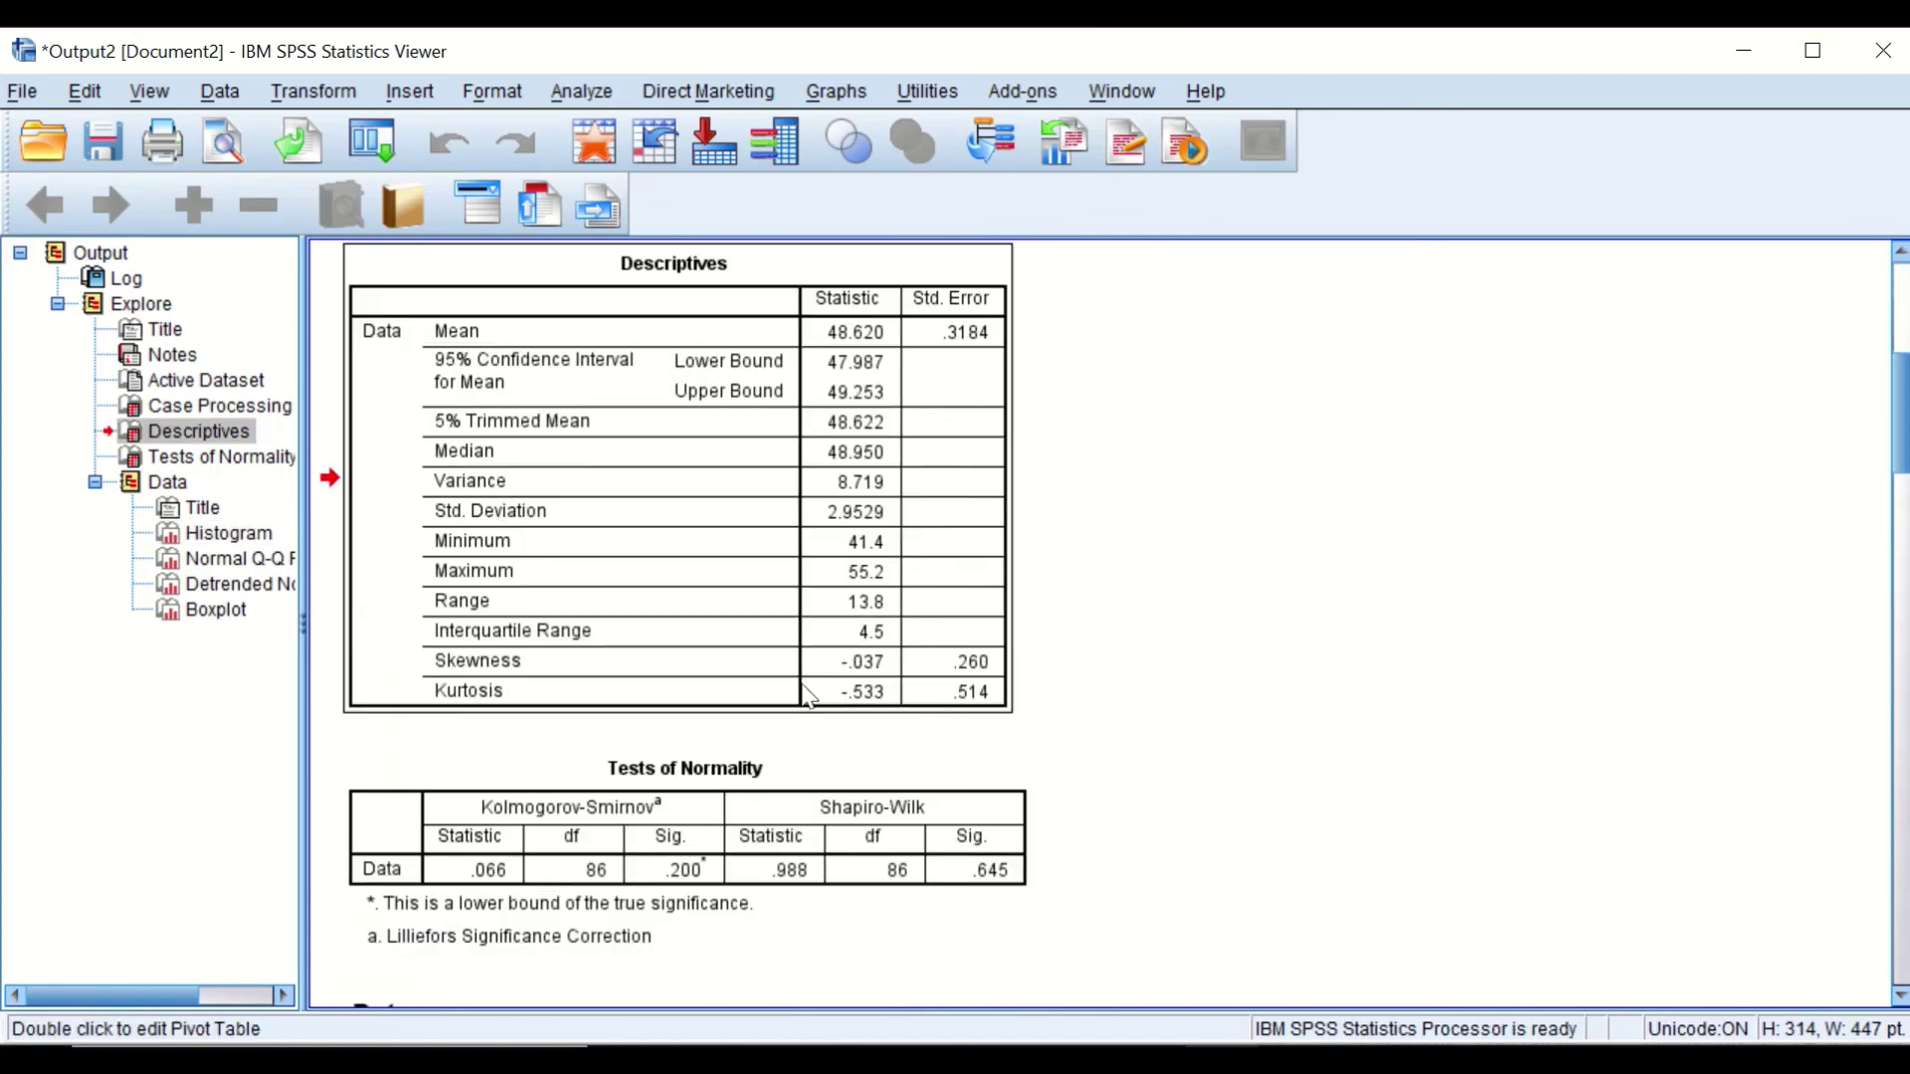
right_click(777, 593)
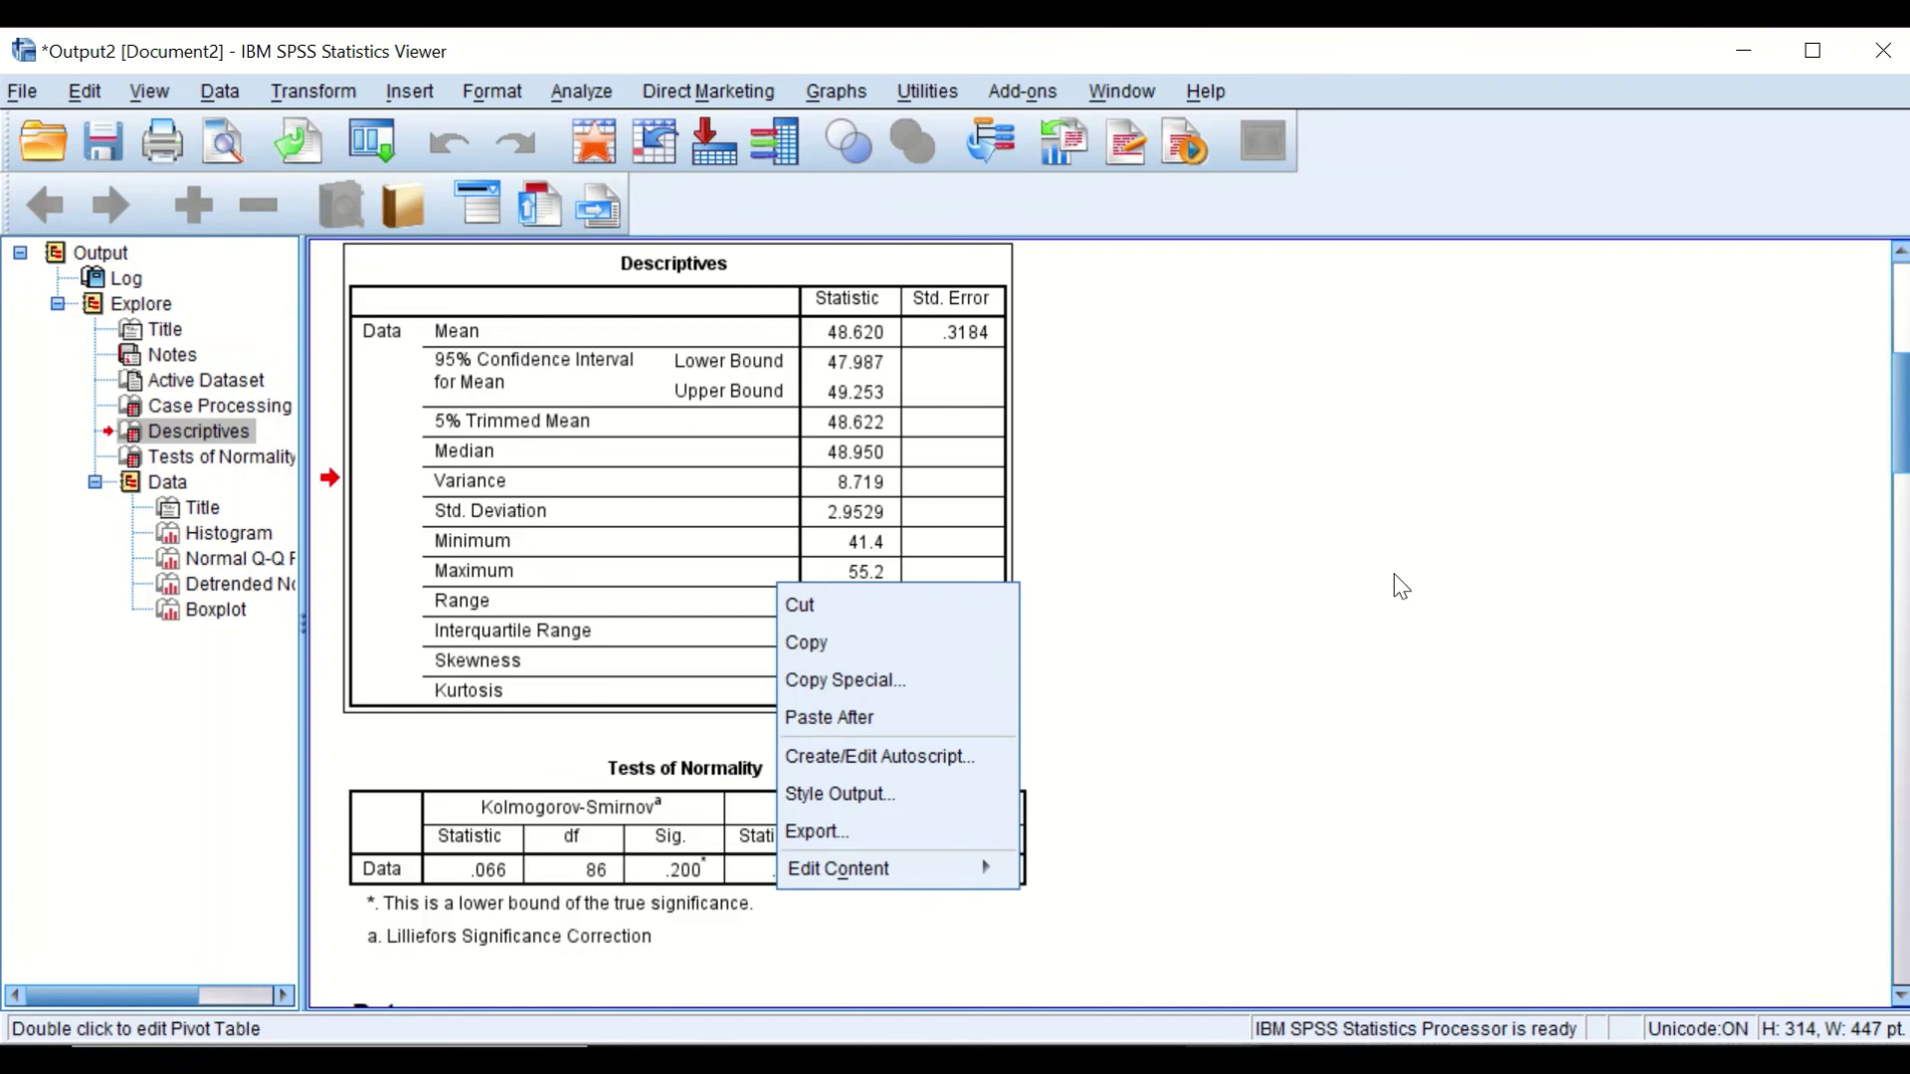
click(1537, 628)
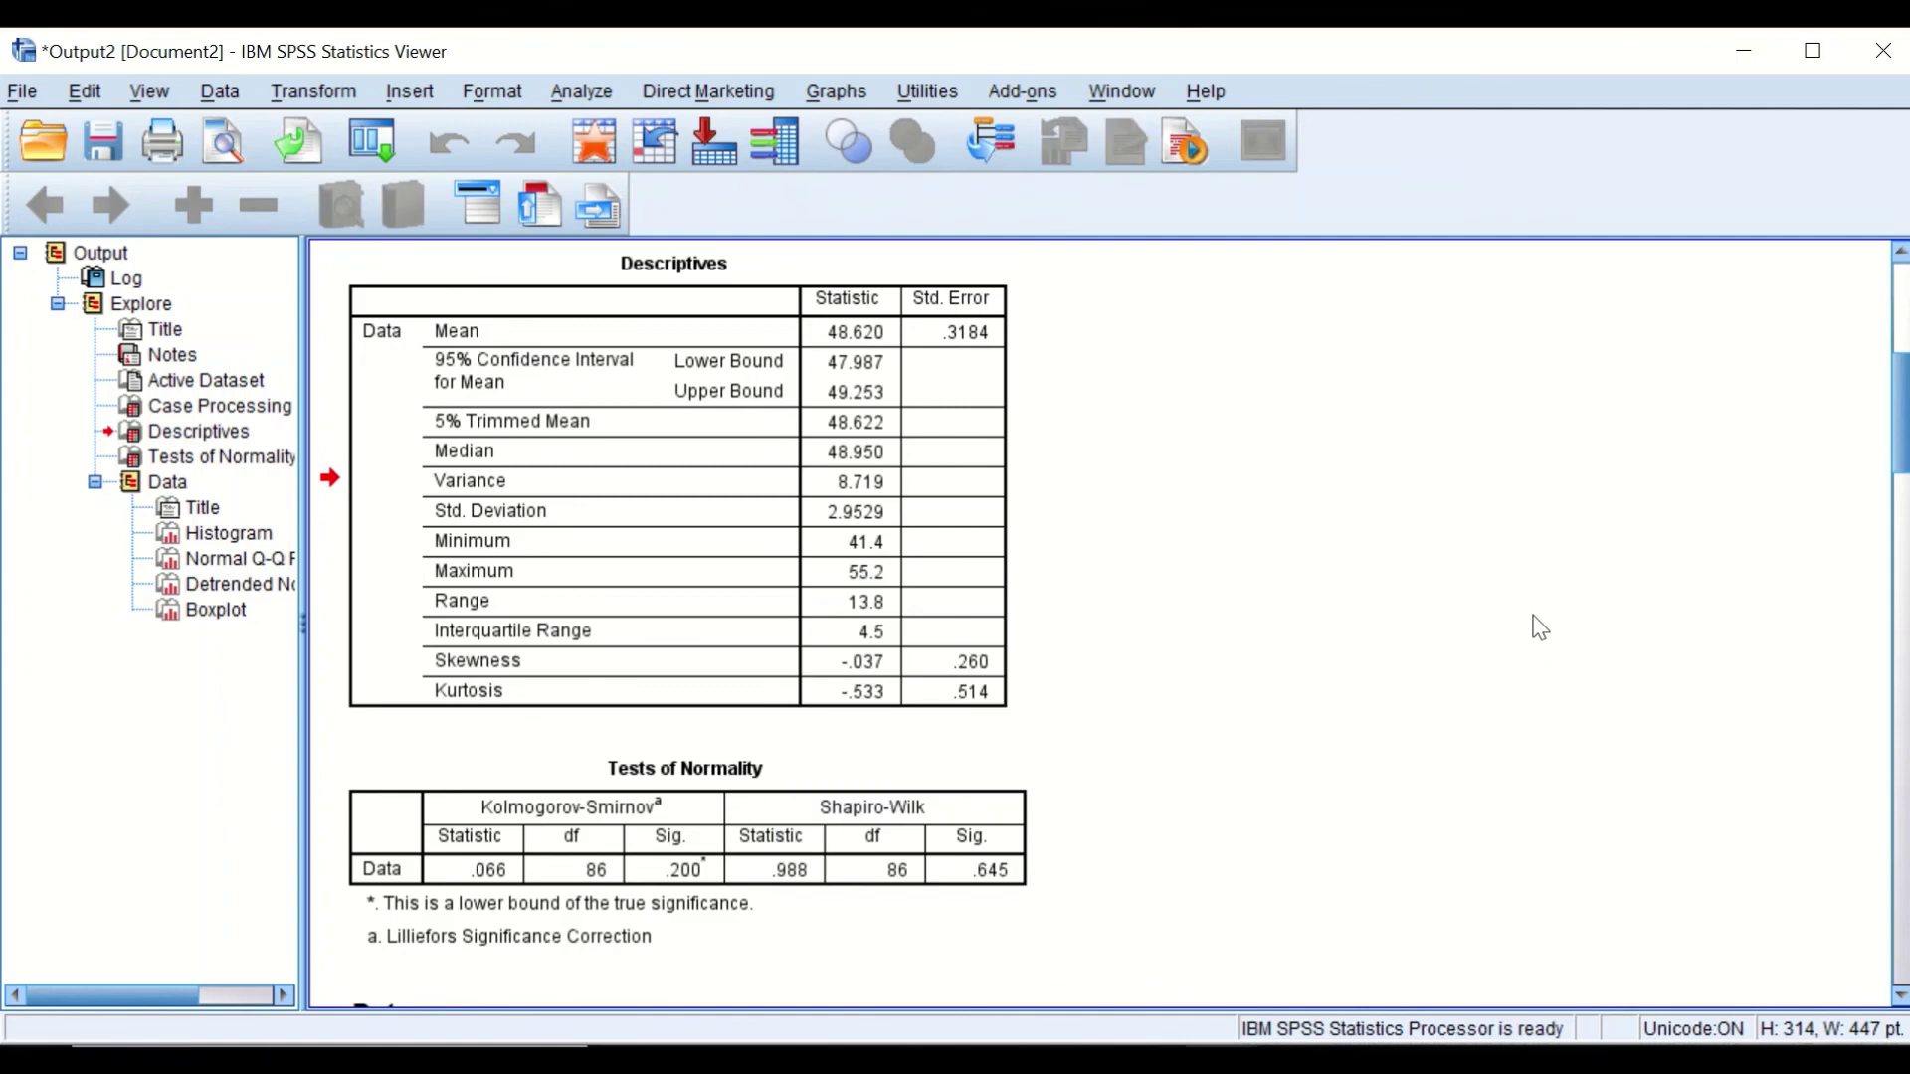